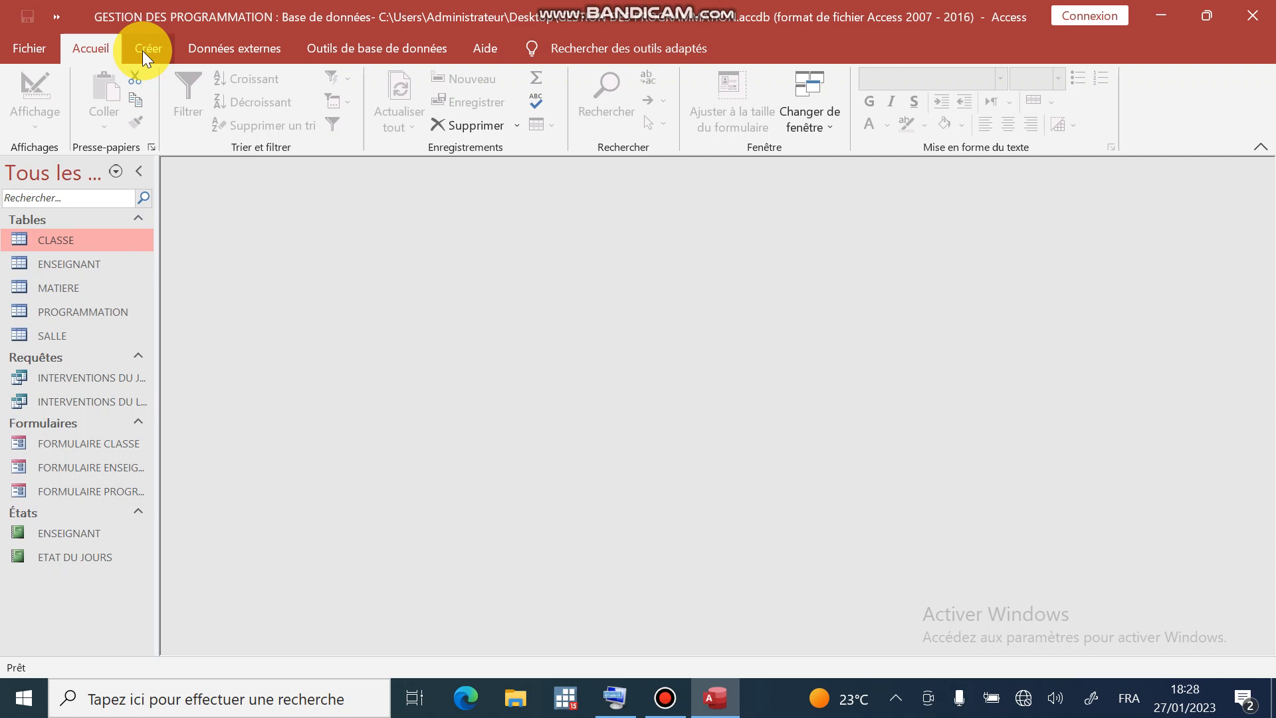
# - Create a new blank macro and add an OuvrirFormulaire action as its first action
pyautogui.click(142, 51)
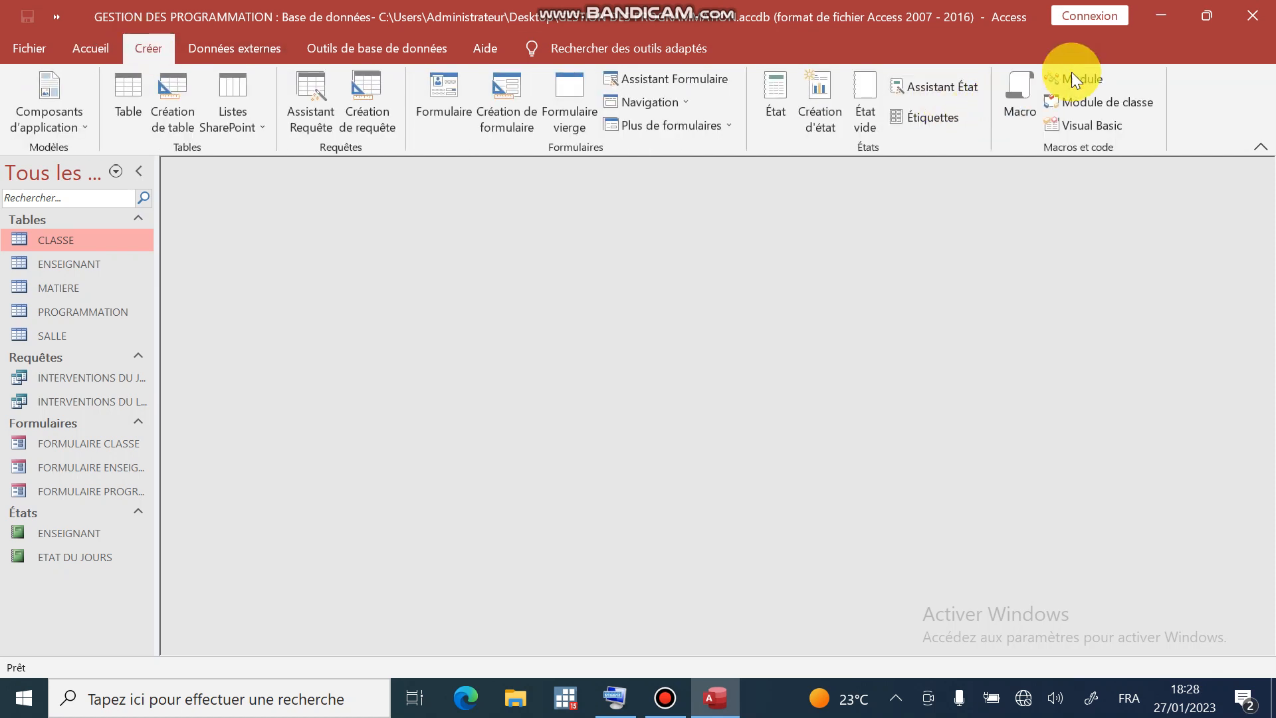
pyautogui.click(1022, 90)
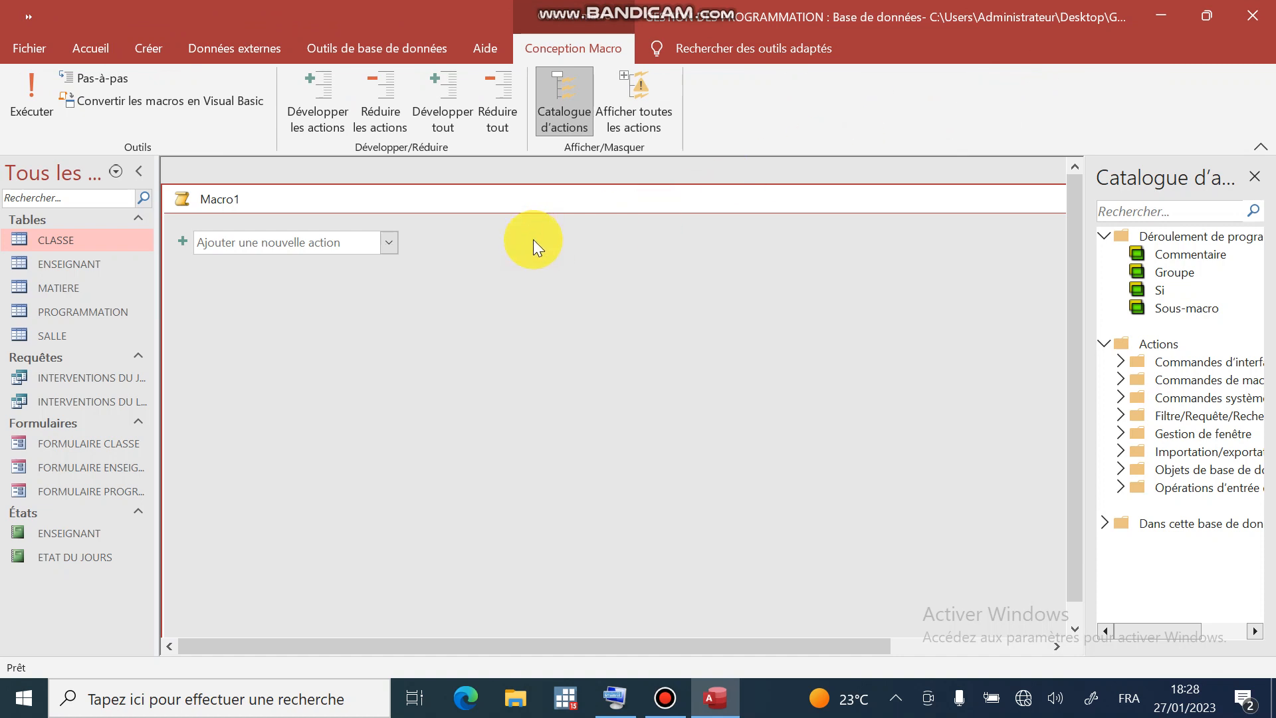
pyautogui.click(279, 242)
pyautogui.write('O')
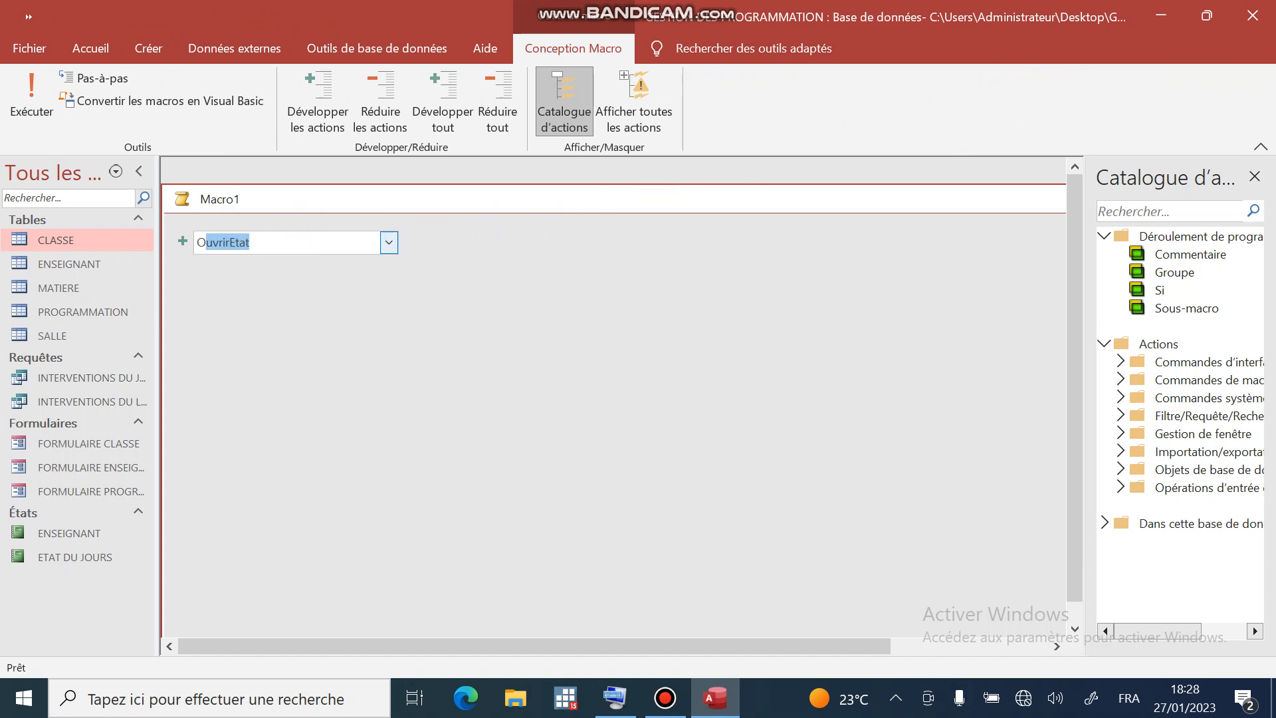
pyautogui.write('uvrir Formulaire')
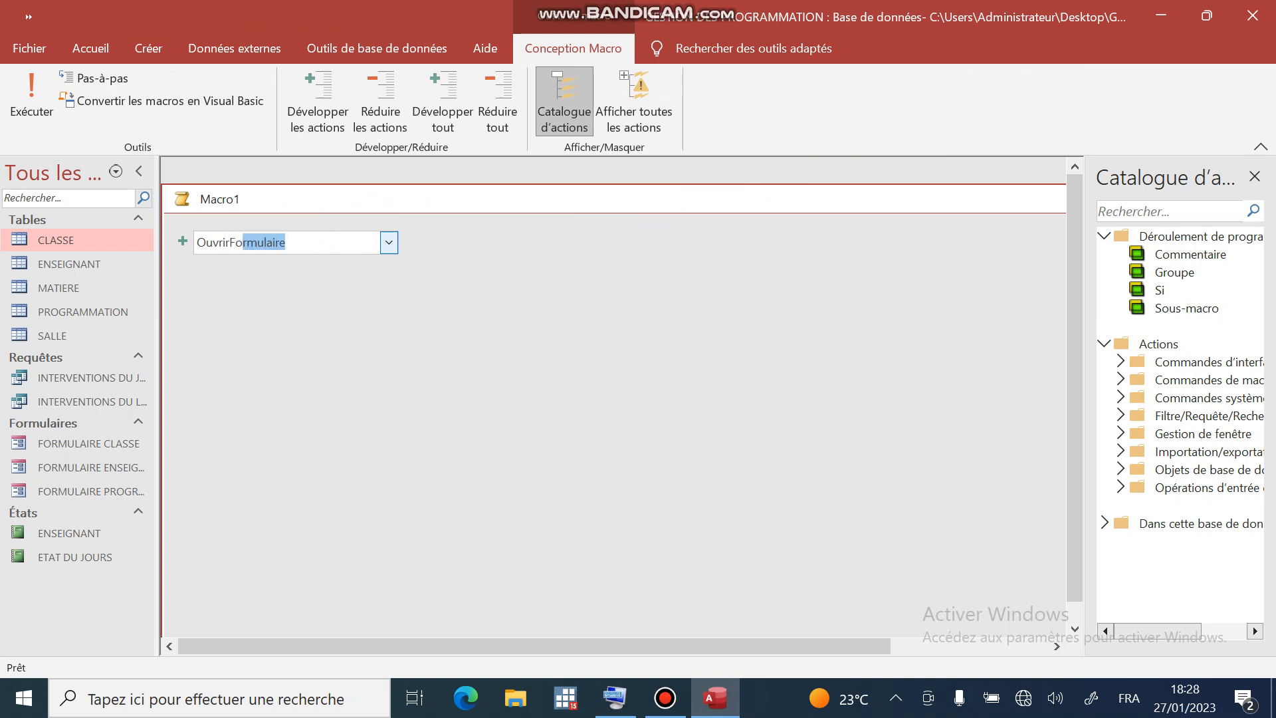
pyautogui.press('Return')
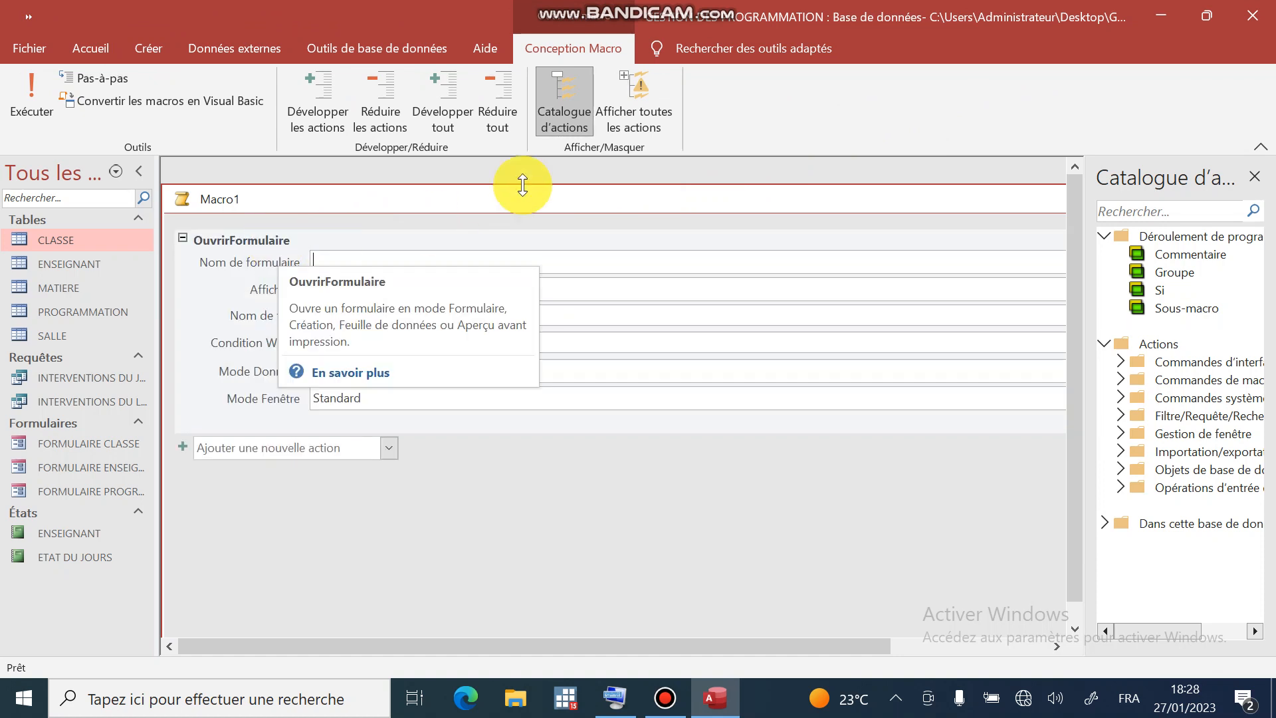
# - Point OuvrirFormulaire at FORMULAIRE PROGRAMMATION with Standard window mode and Modification data mode
pyautogui.click(1255, 176)
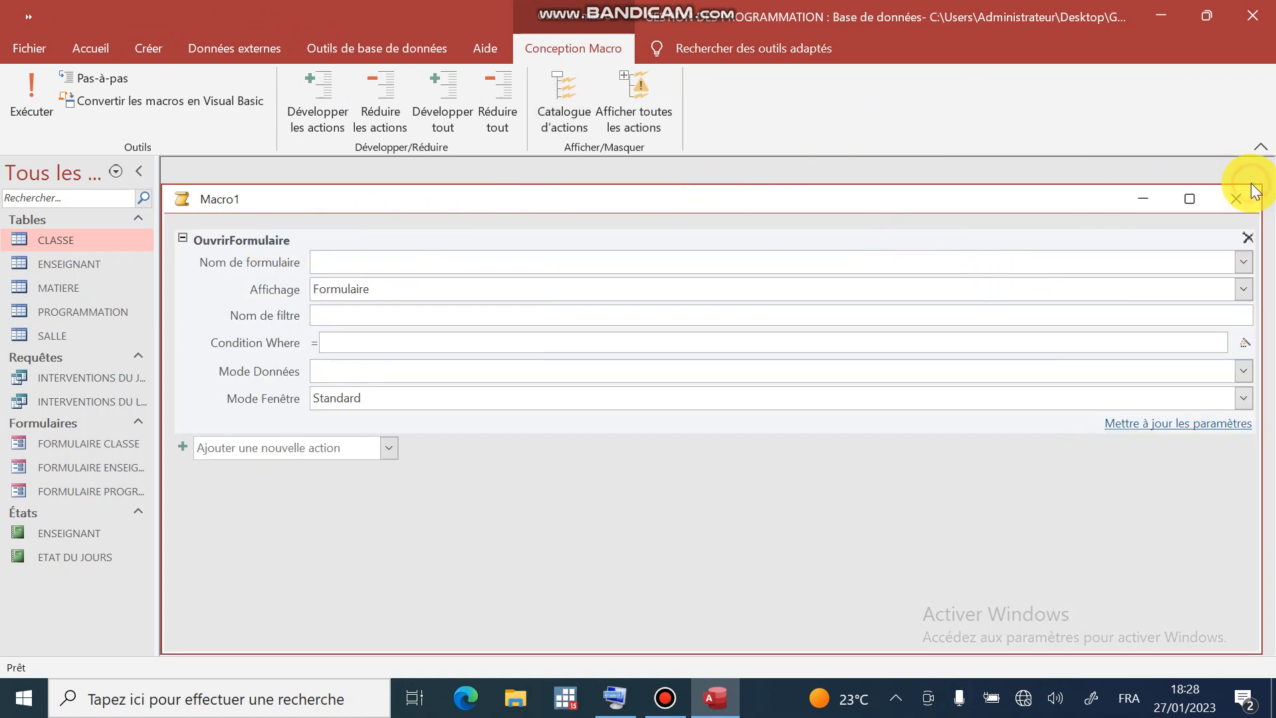
pyautogui.click(1242, 261)
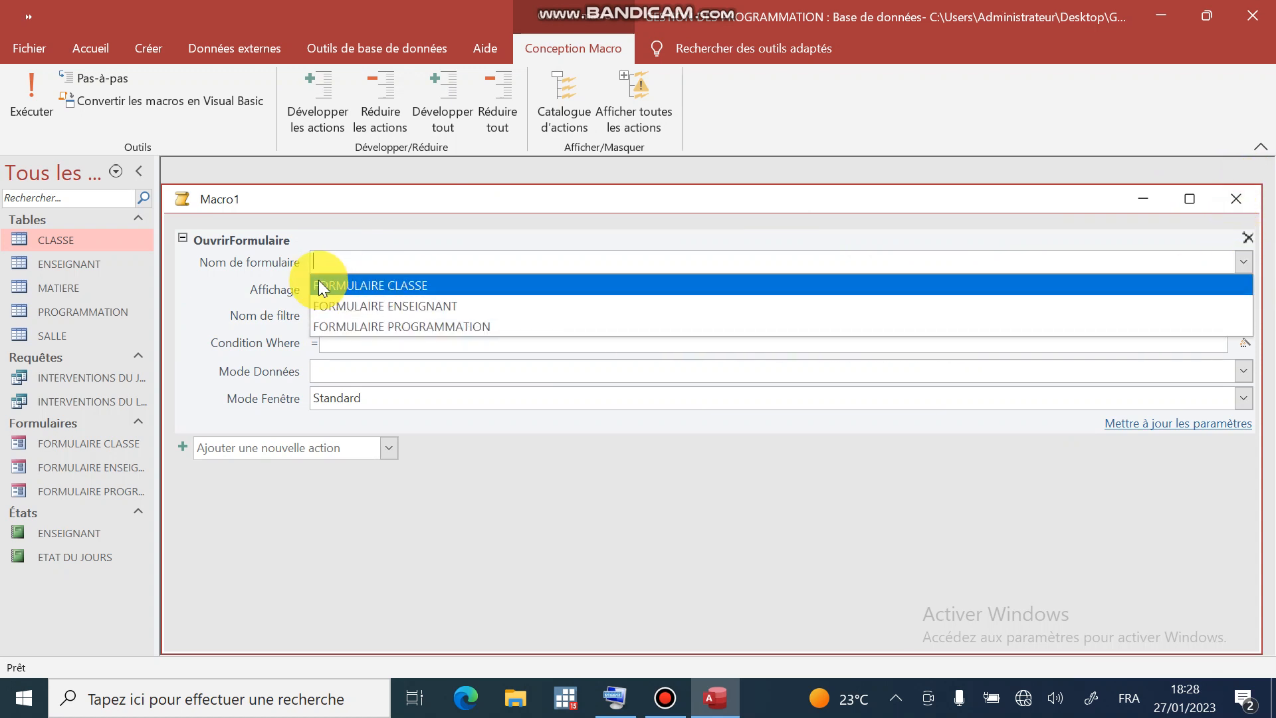
pyautogui.click(449, 327)
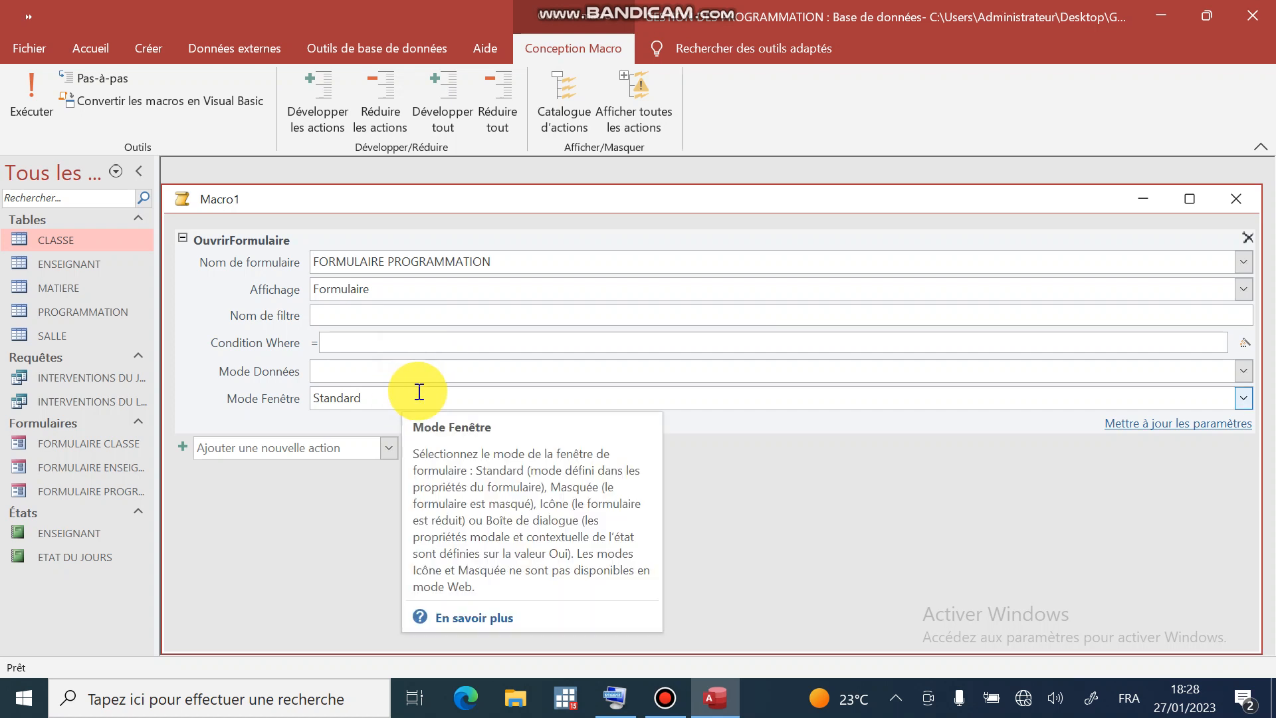
pyautogui.click(1244, 399)
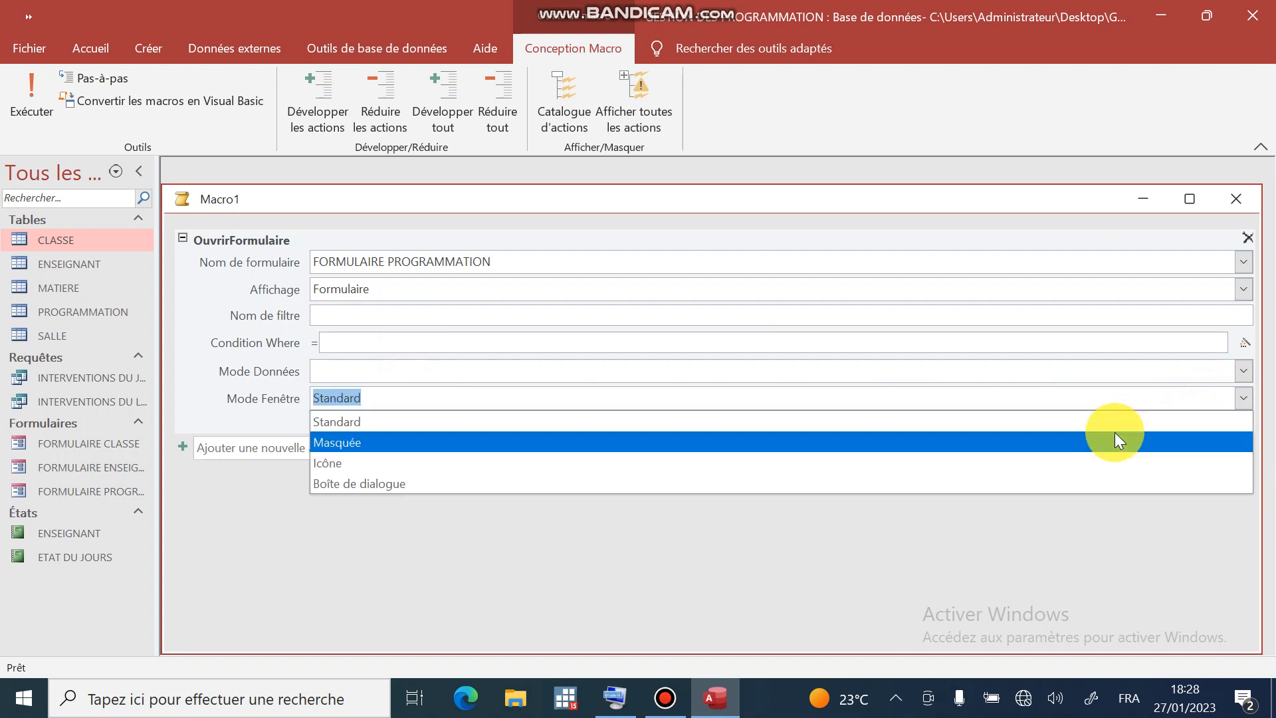
pyautogui.click(969, 374)
pyautogui.click(1243, 372)
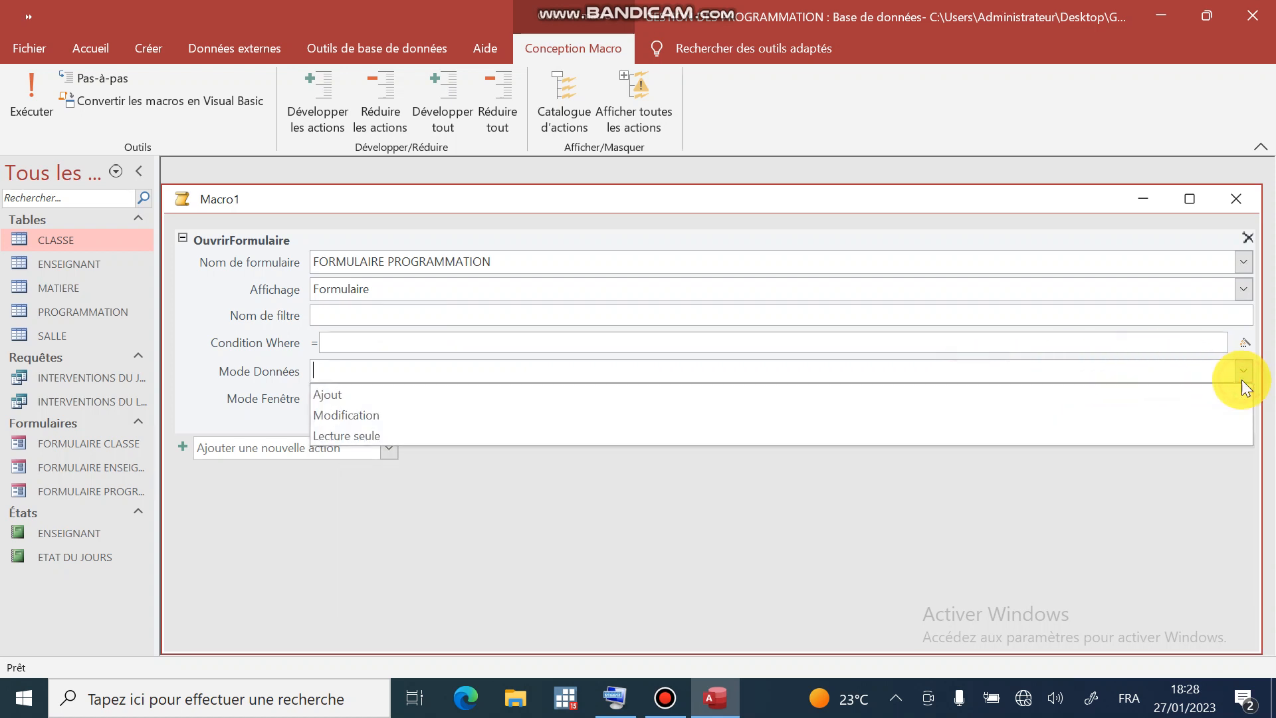
pyautogui.click(1095, 412)
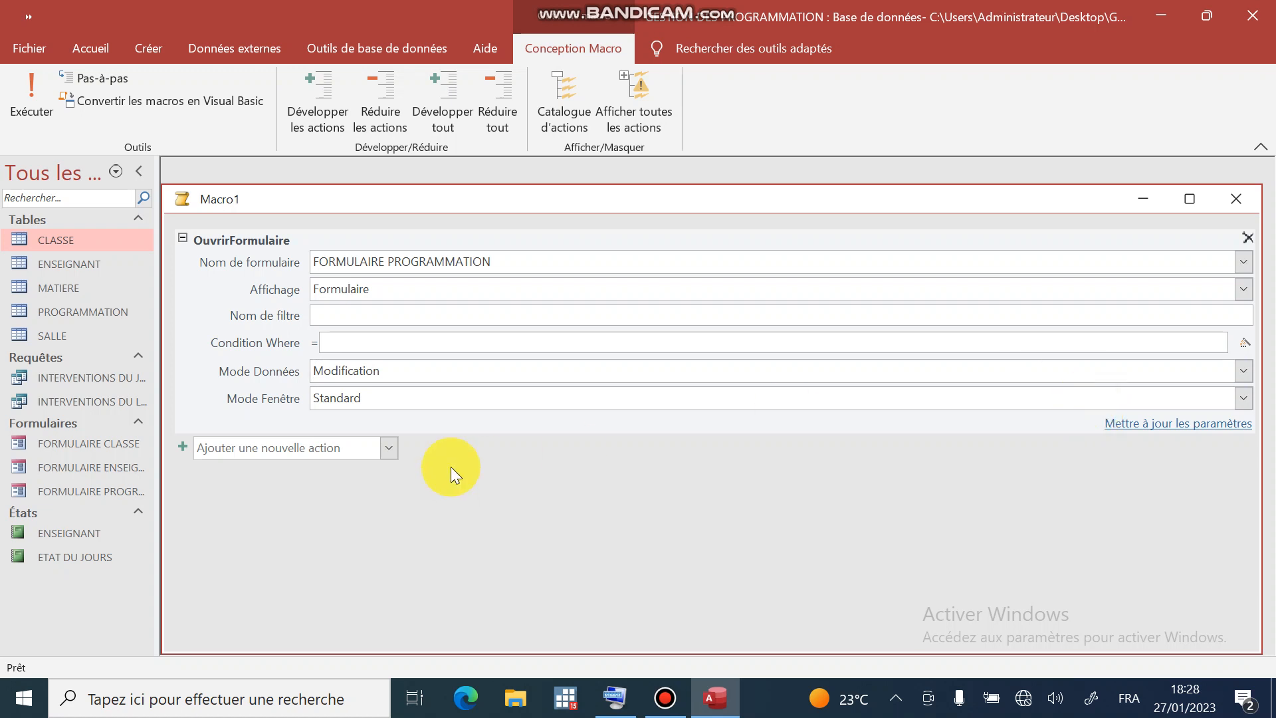
pyautogui.moveTo(331, 367)
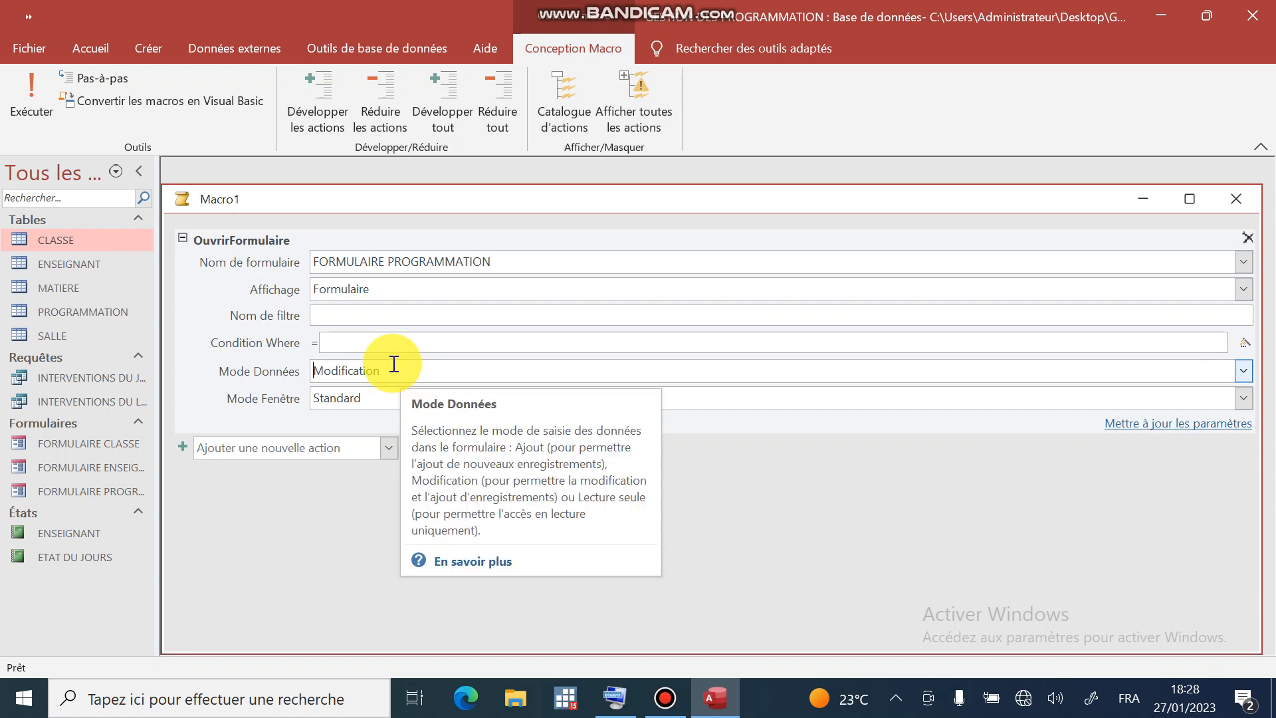
pyautogui.click(323, 449)
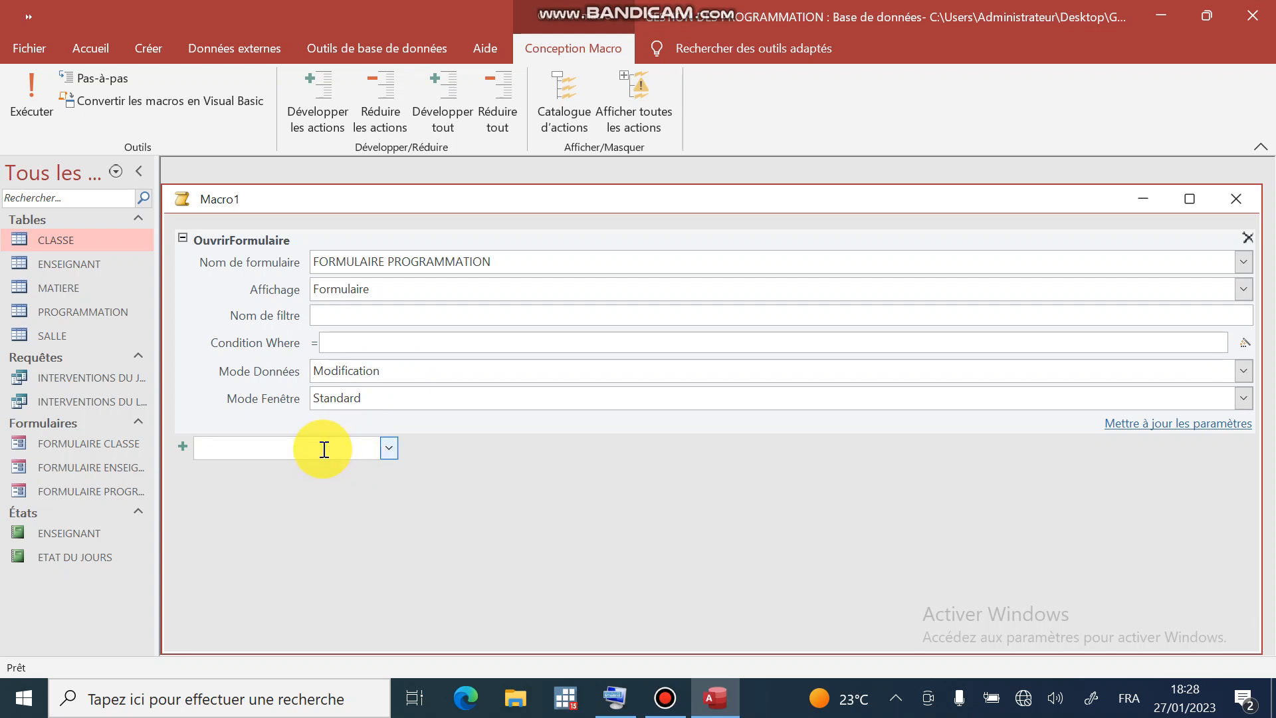
# - Close Macro1 without saving and start a new blank macro from Créer > Macro
pyautogui.click(1236, 198)
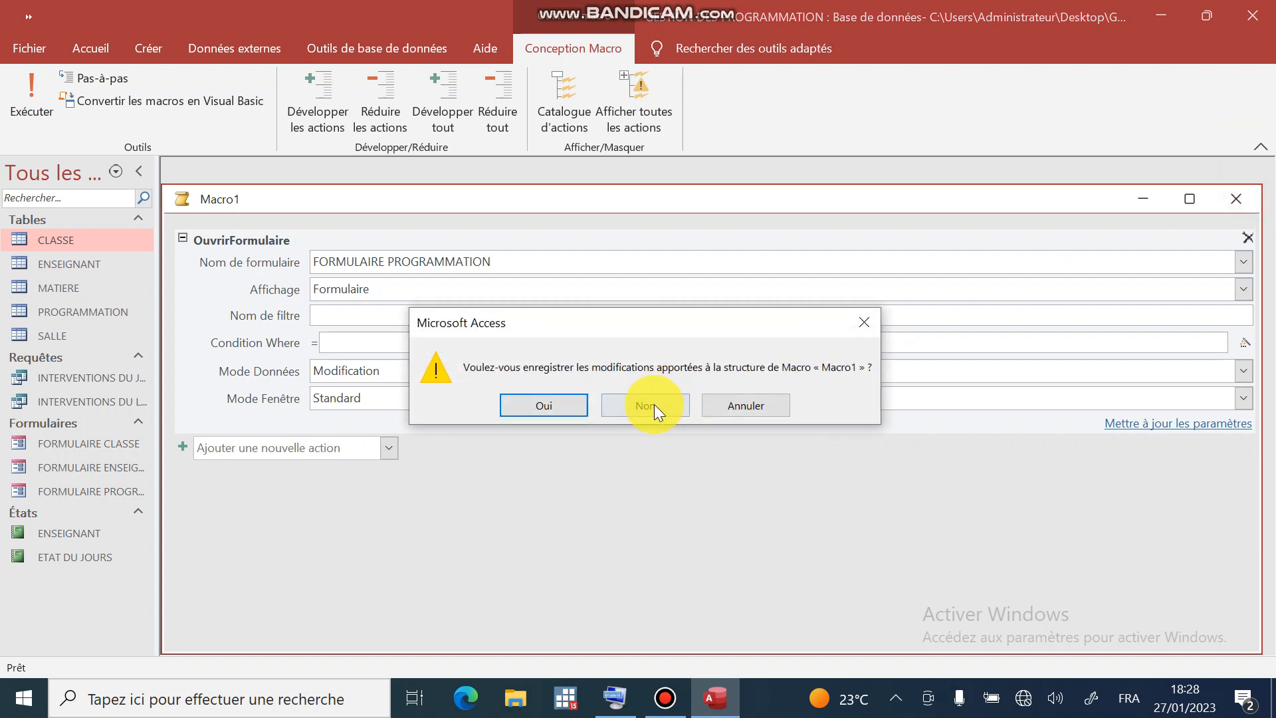
pyautogui.click(650, 414)
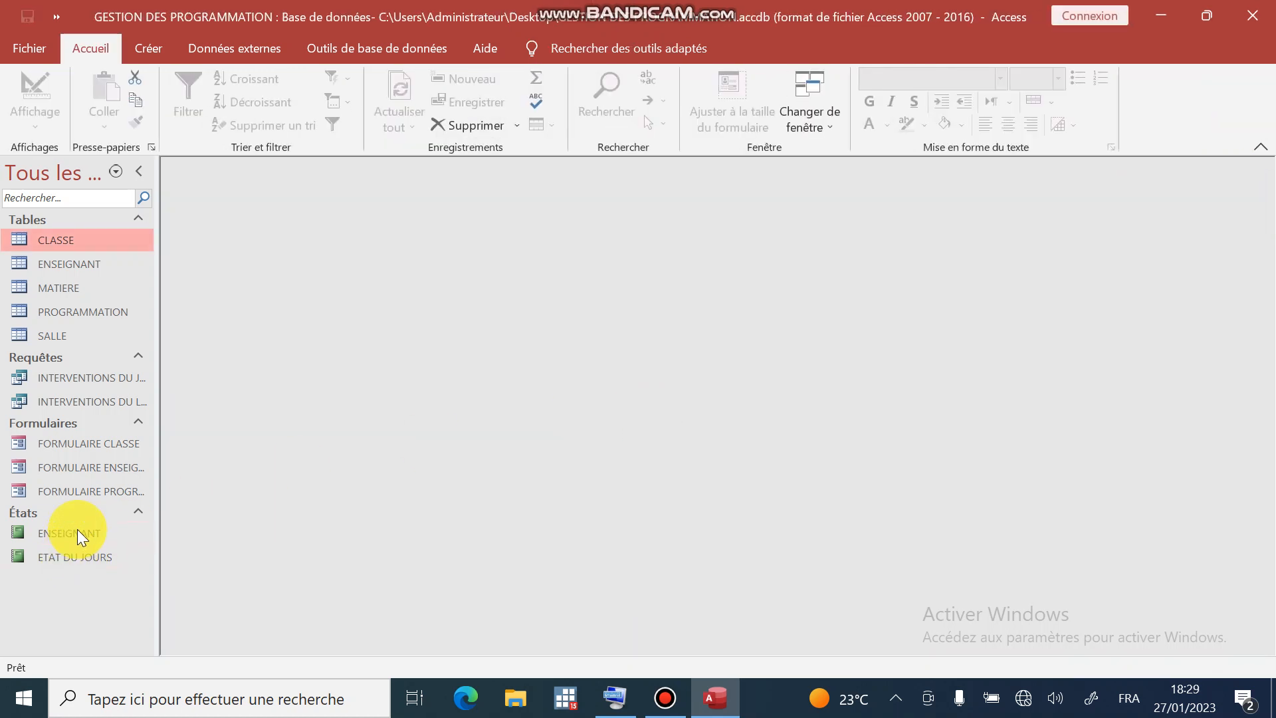
pyautogui.click(151, 51)
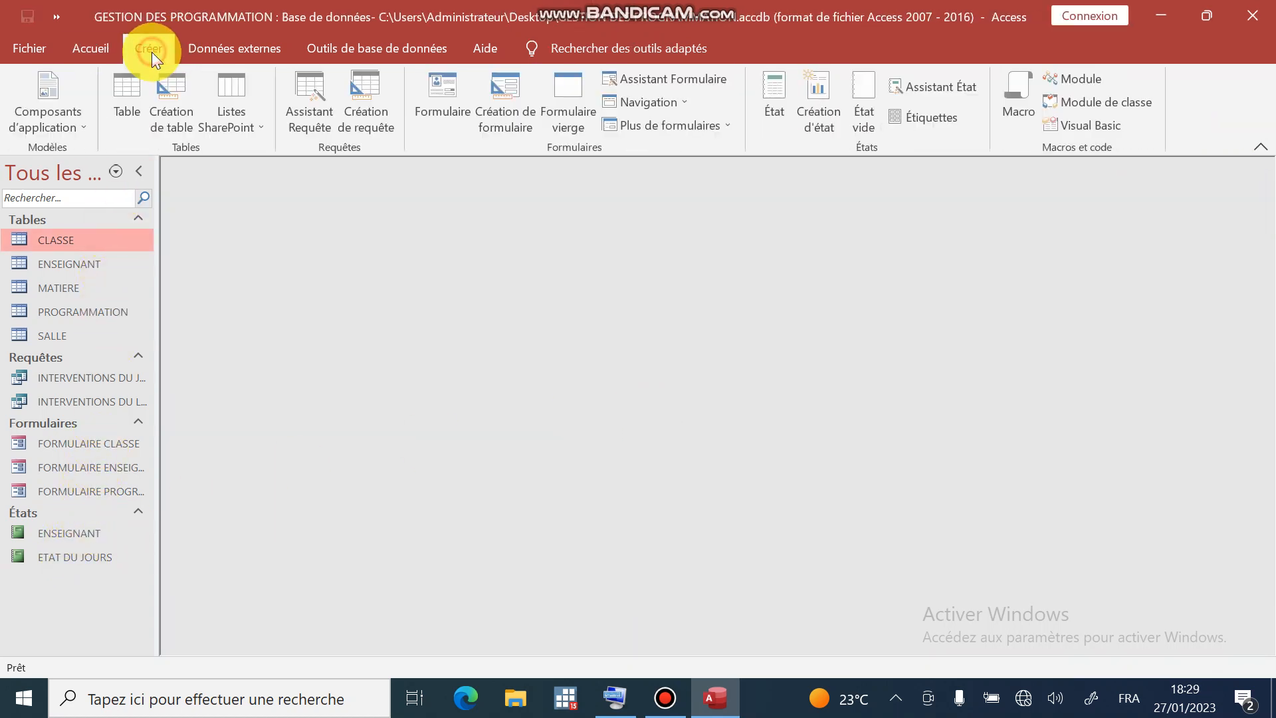
pyautogui.click(1019, 97)
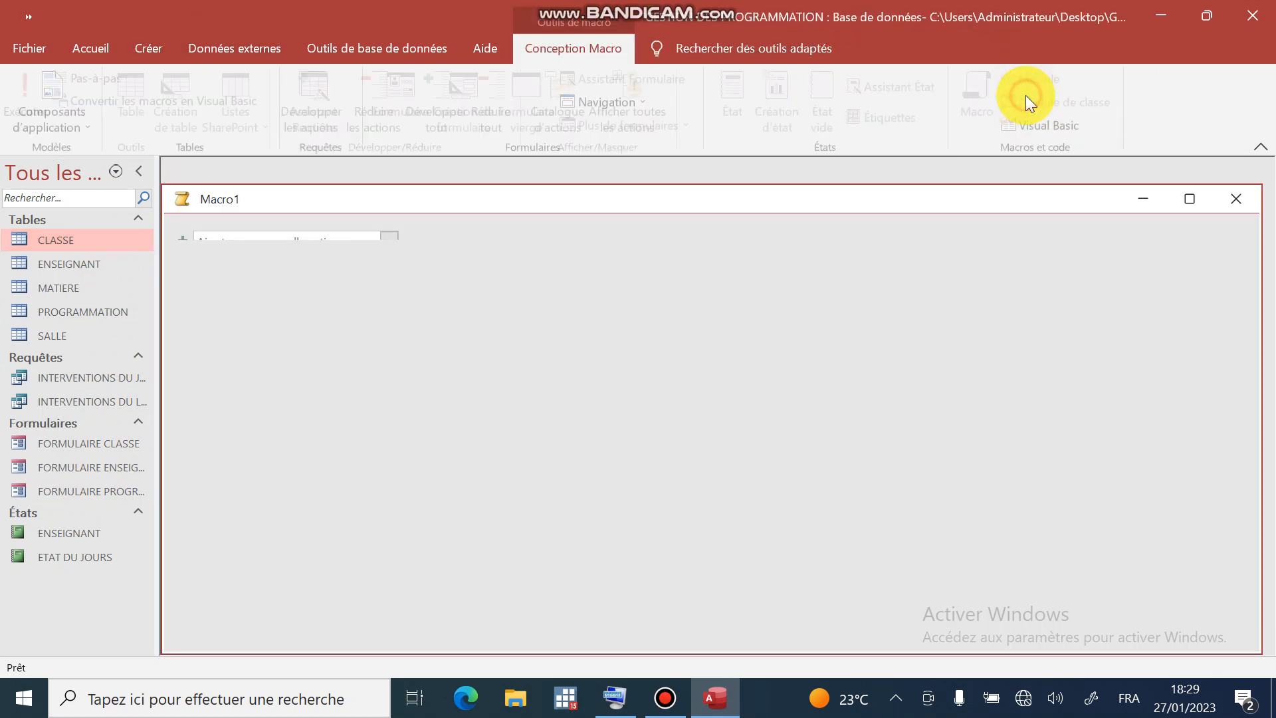
# - Add a single Si conditional block, deleting the extra one, ready for its condition
pyautogui.click(251, 257)
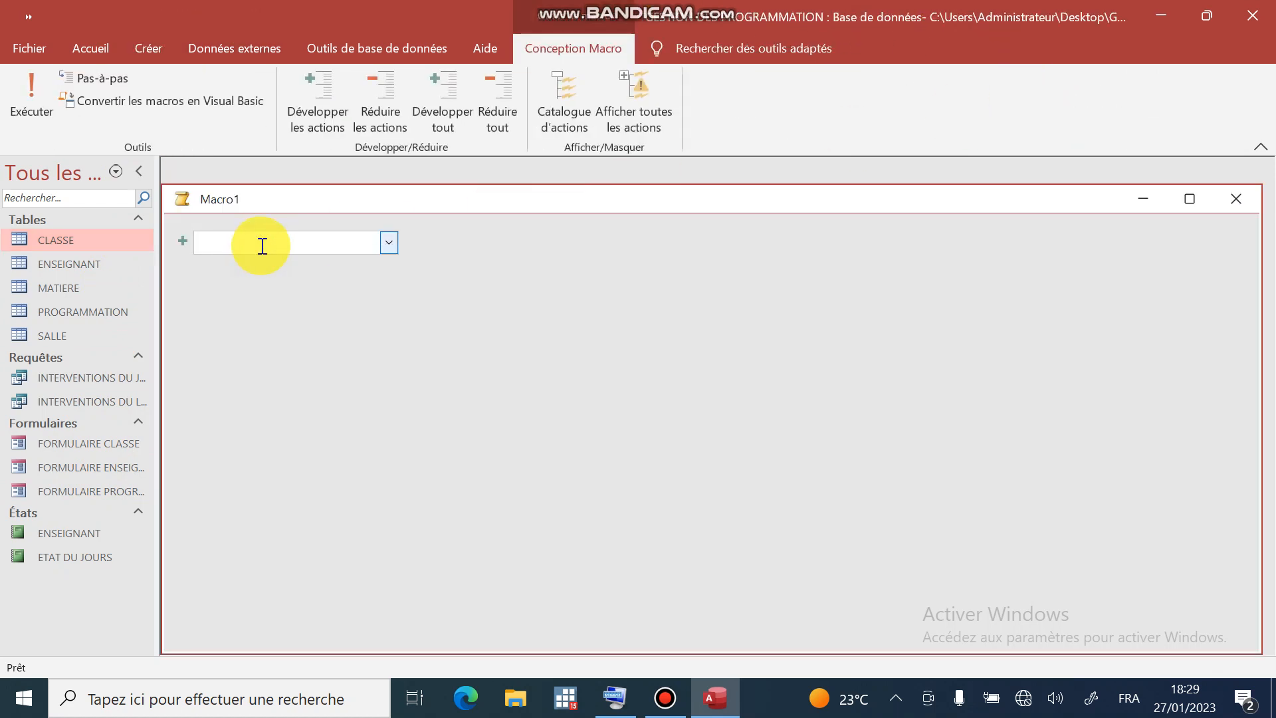
pyautogui.write('Si')
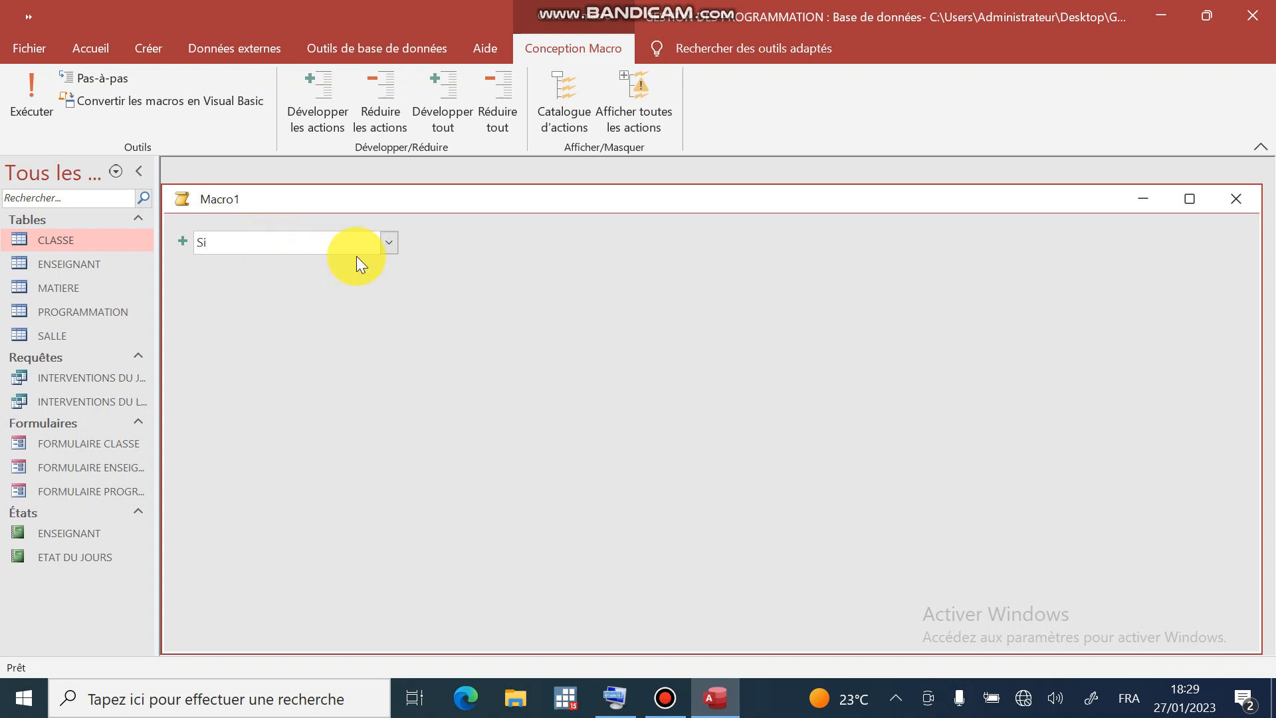
pyautogui.click(394, 244)
pyautogui.click(229, 376)
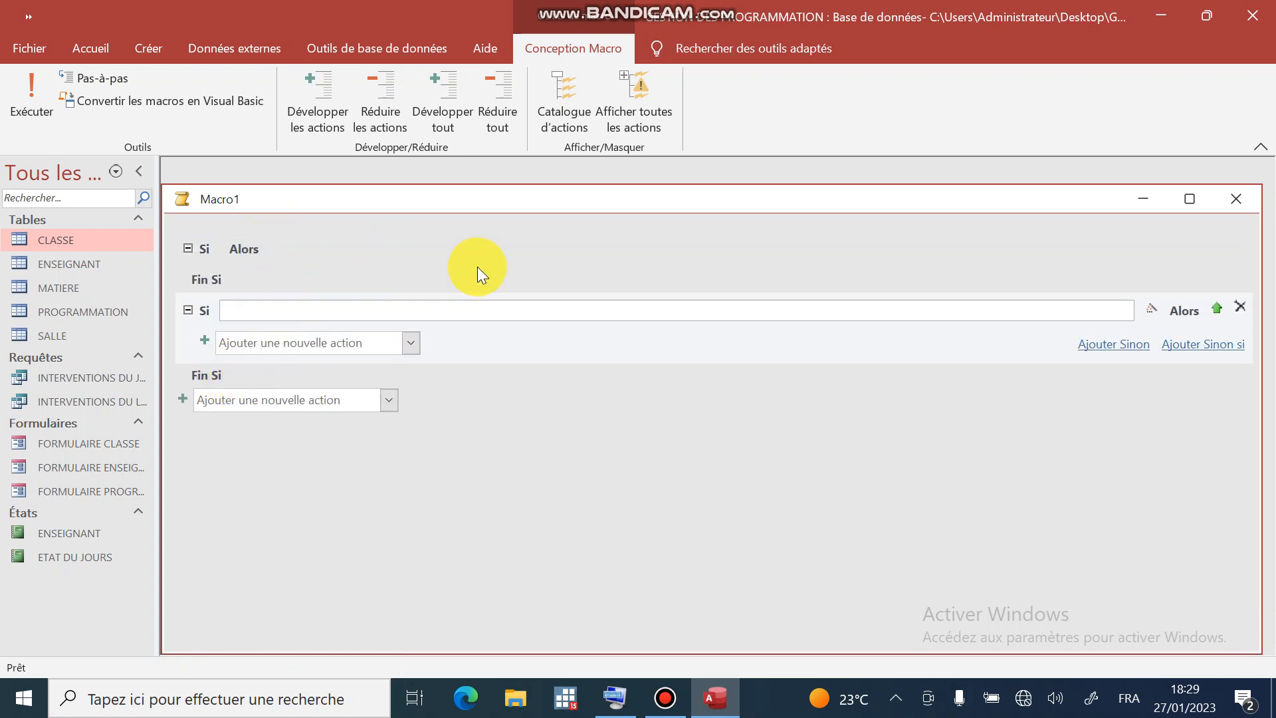
pyautogui.click(1239, 305)
pyautogui.click(259, 252)
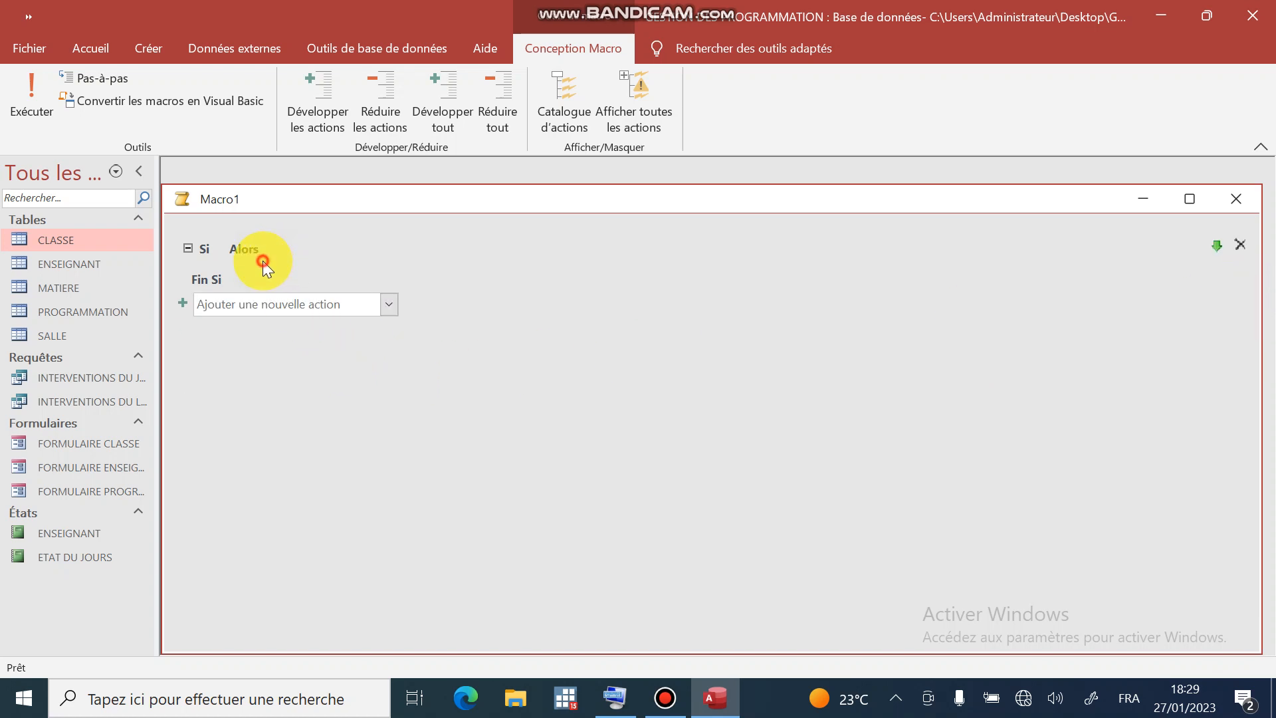
pyautogui.click(389, 241)
# - Write BEntrée("veuillez saisir votre mot de passe";"AUTHENTIFICATION") as the Si condition
pyautogui.click(388, 245)
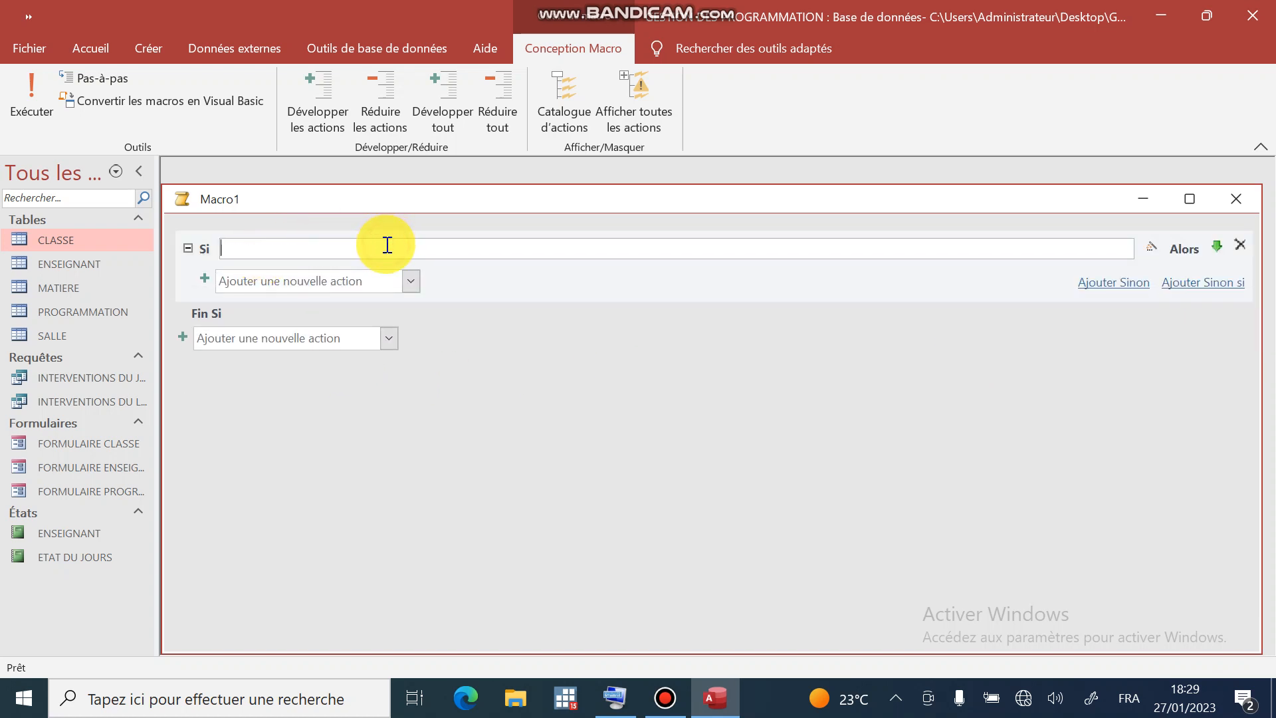
pyautogui.write('Be')
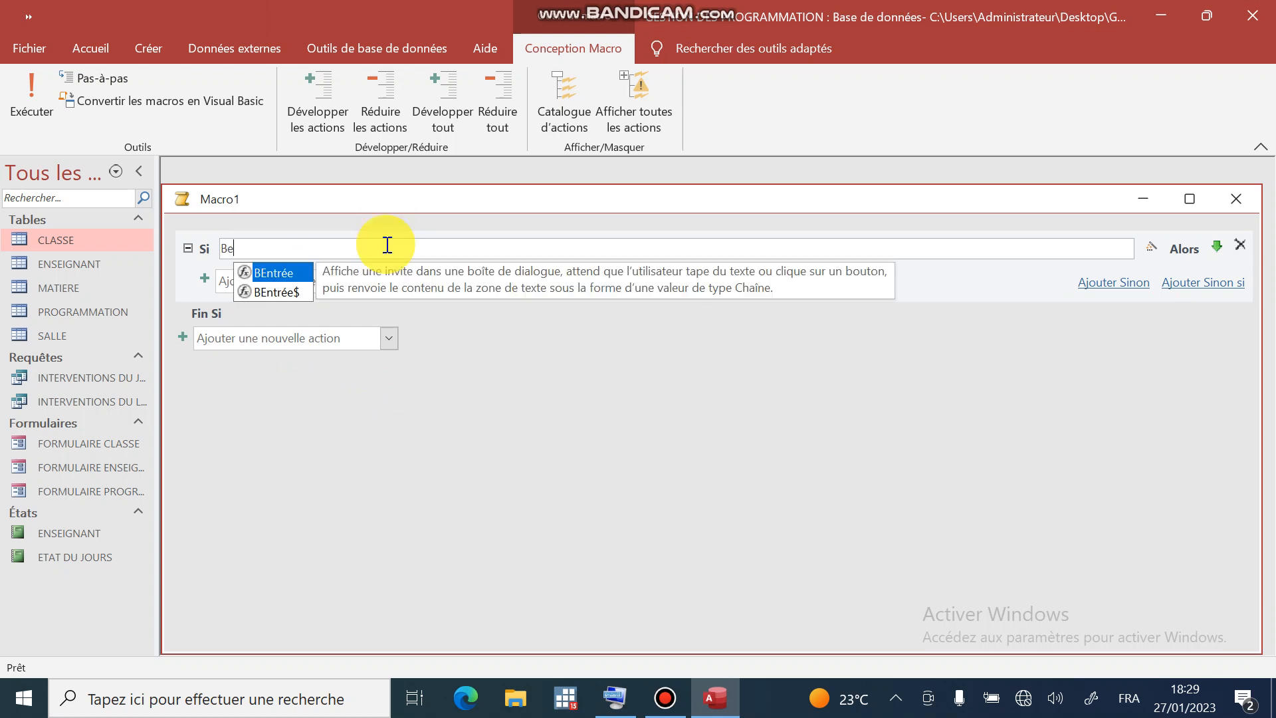
pyautogui.doubleClick(282, 273)
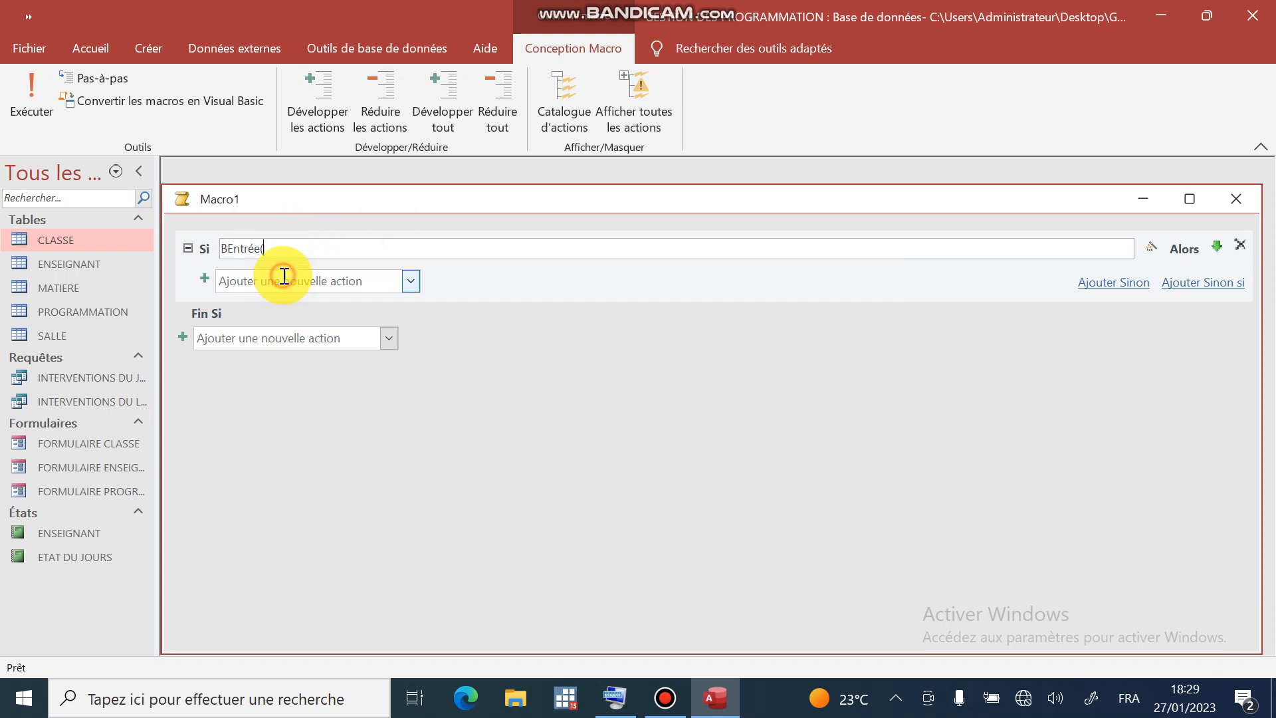
pyautogui.write('"')
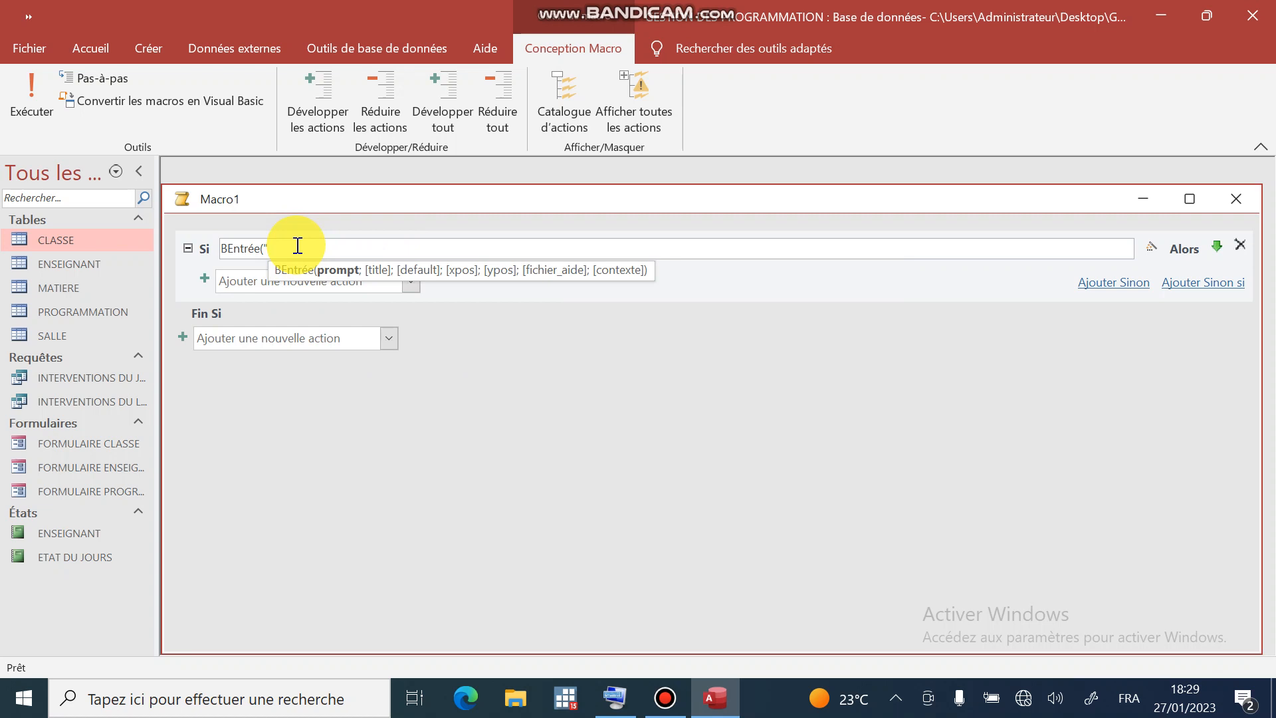
pyautogui.write('veuillez')
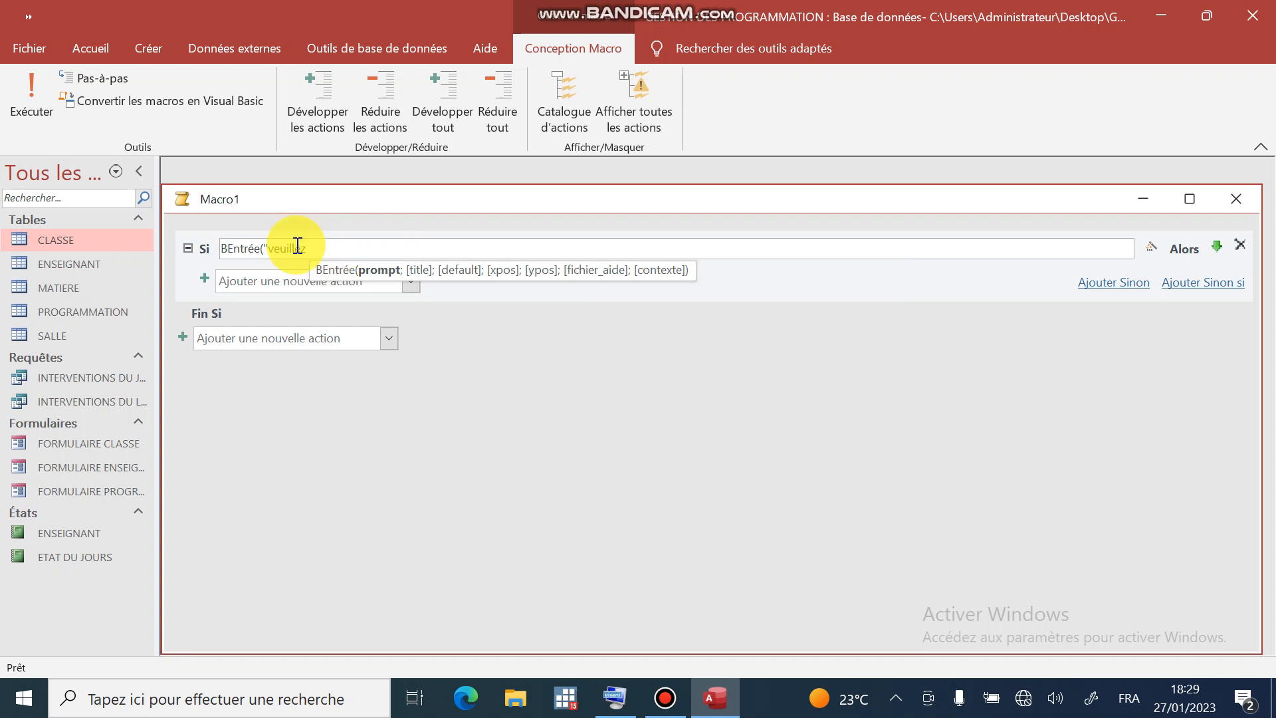
pyautogui.write(' sair')
pyautogui.press('BackSpace')
pyautogui.press('BackSpace')
pyautogui.write('is')
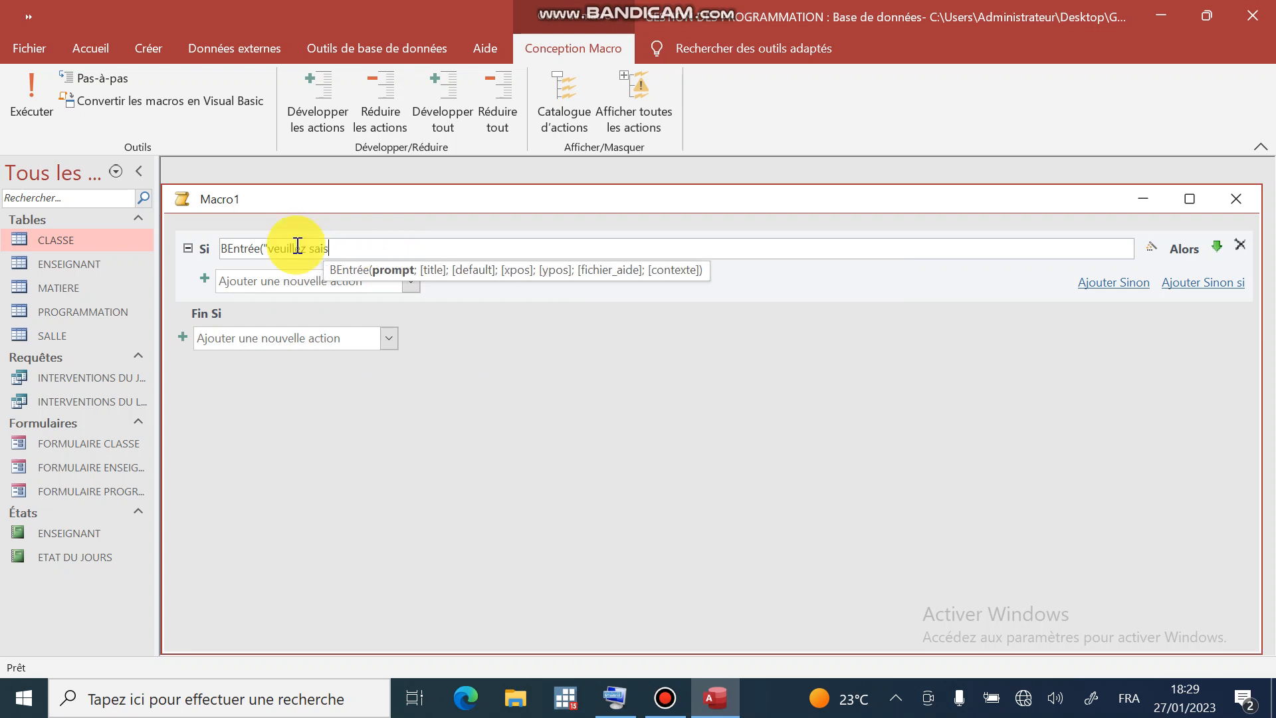
pyautogui.write('ir votre m')
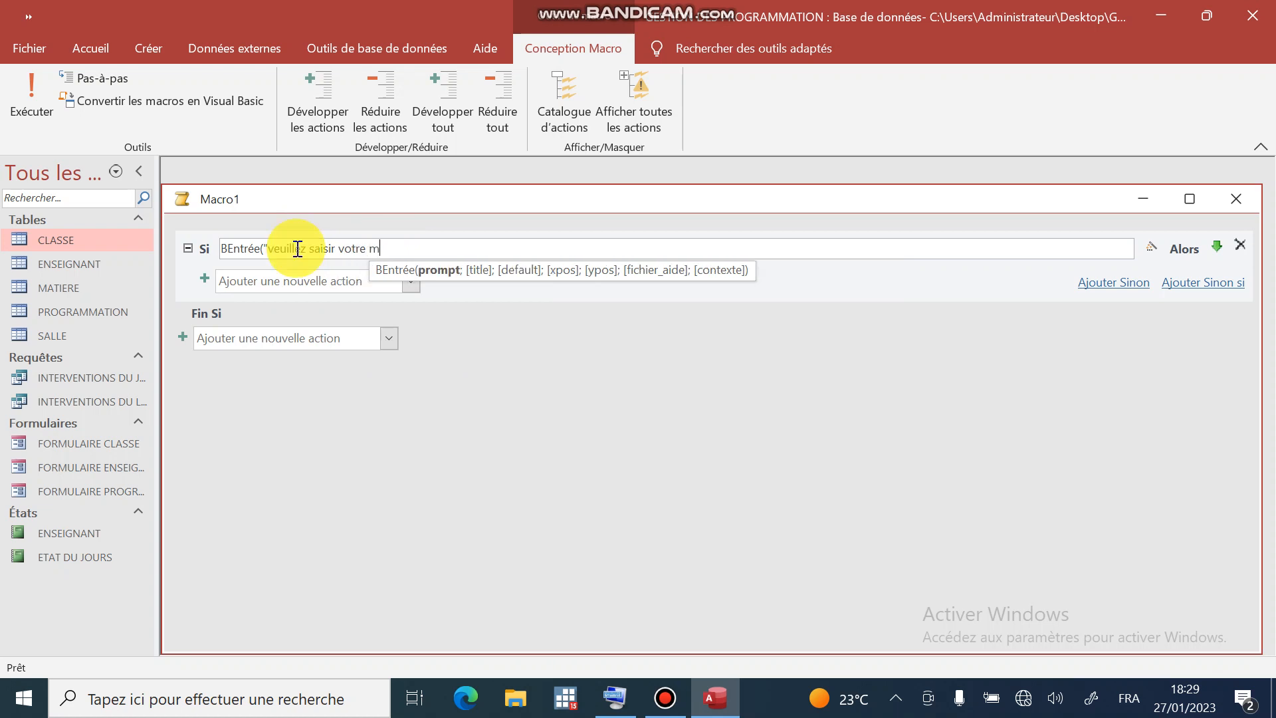
pyautogui.write('ot de passe";')
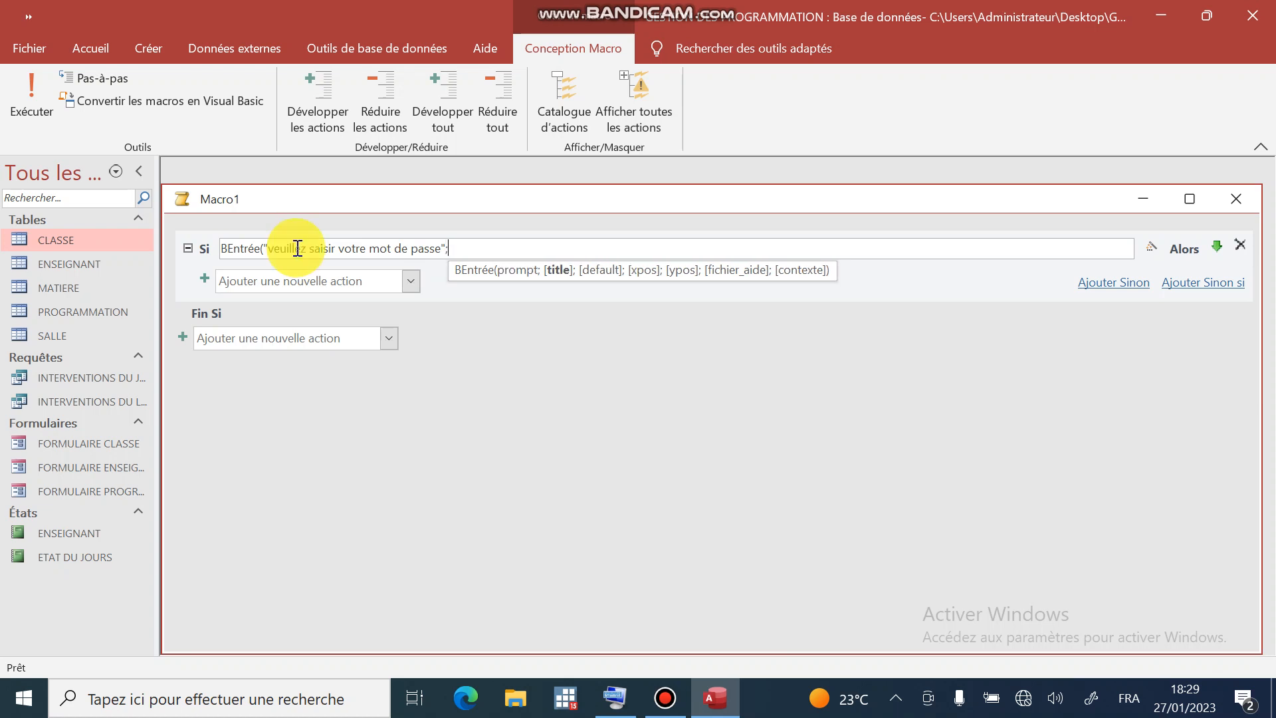
pyautogui.write('"')
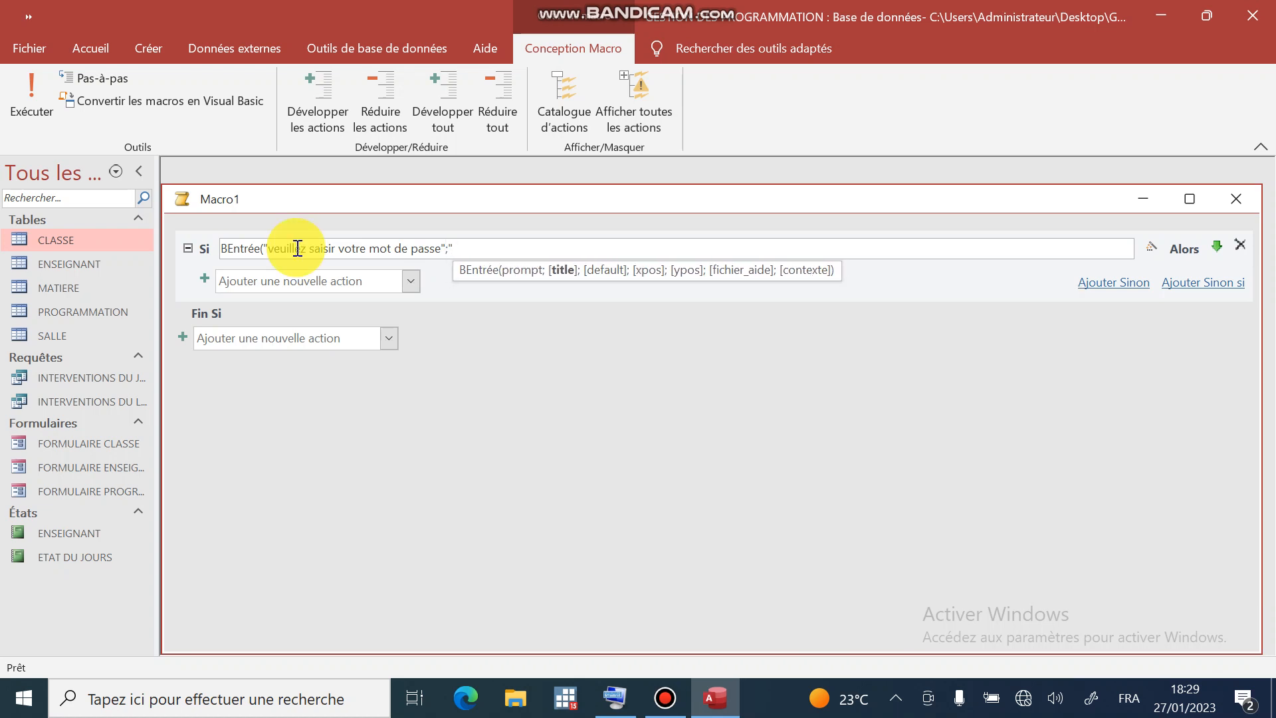
pyautogui.press('capslock')
pyautogui.write('AUTHEN')
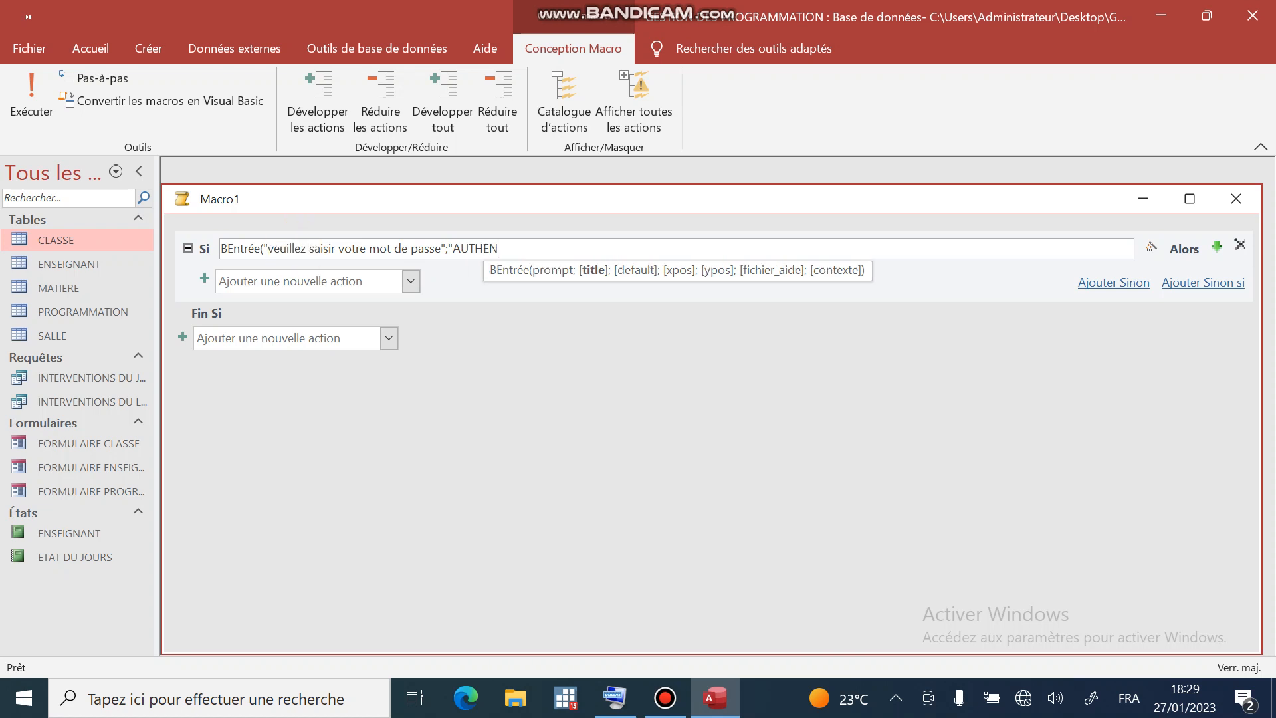
pyautogui.write('TIF')
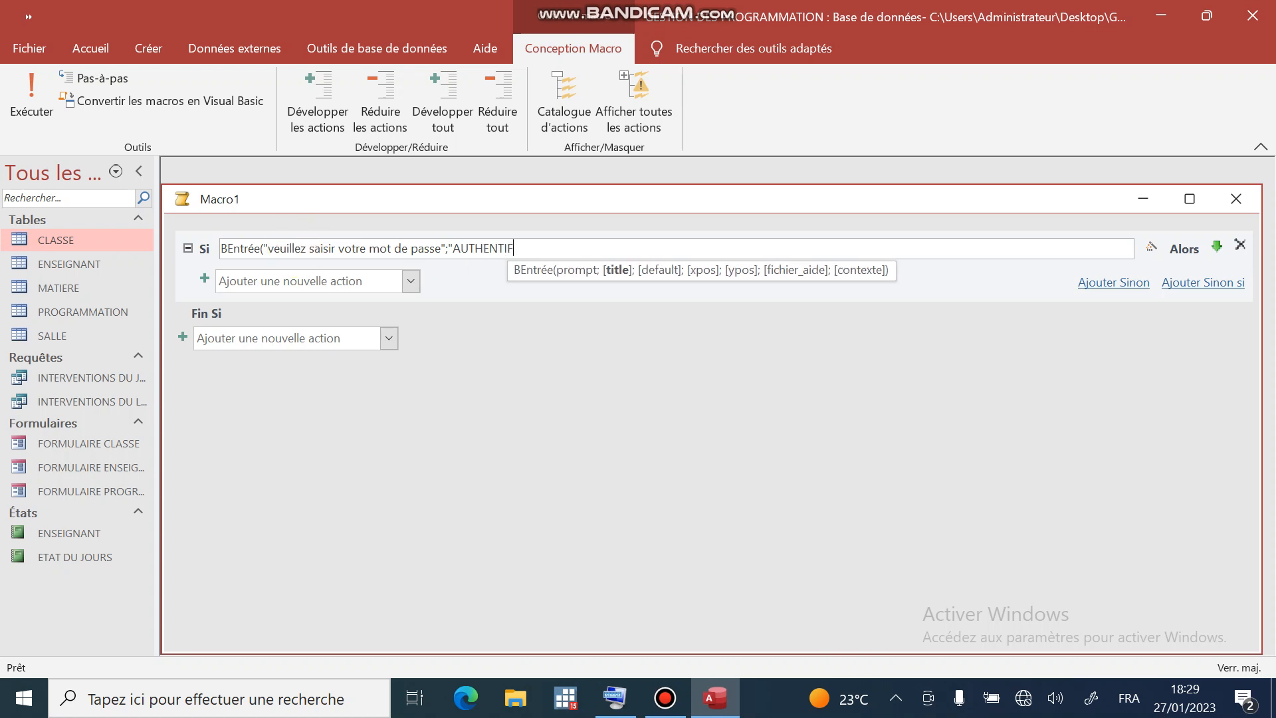
pyautogui.write('ICATION')
pyautogui.press('capslock')
pyautogui.write('"')
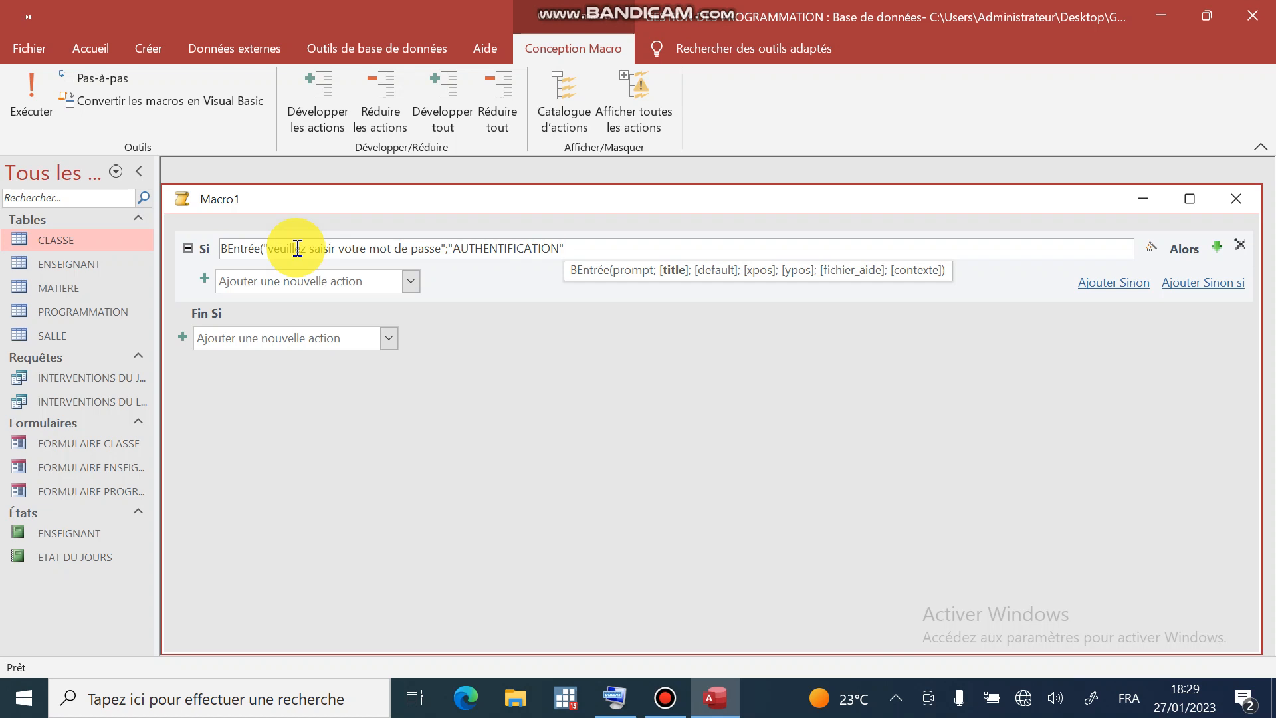
pyautogui.write(')')
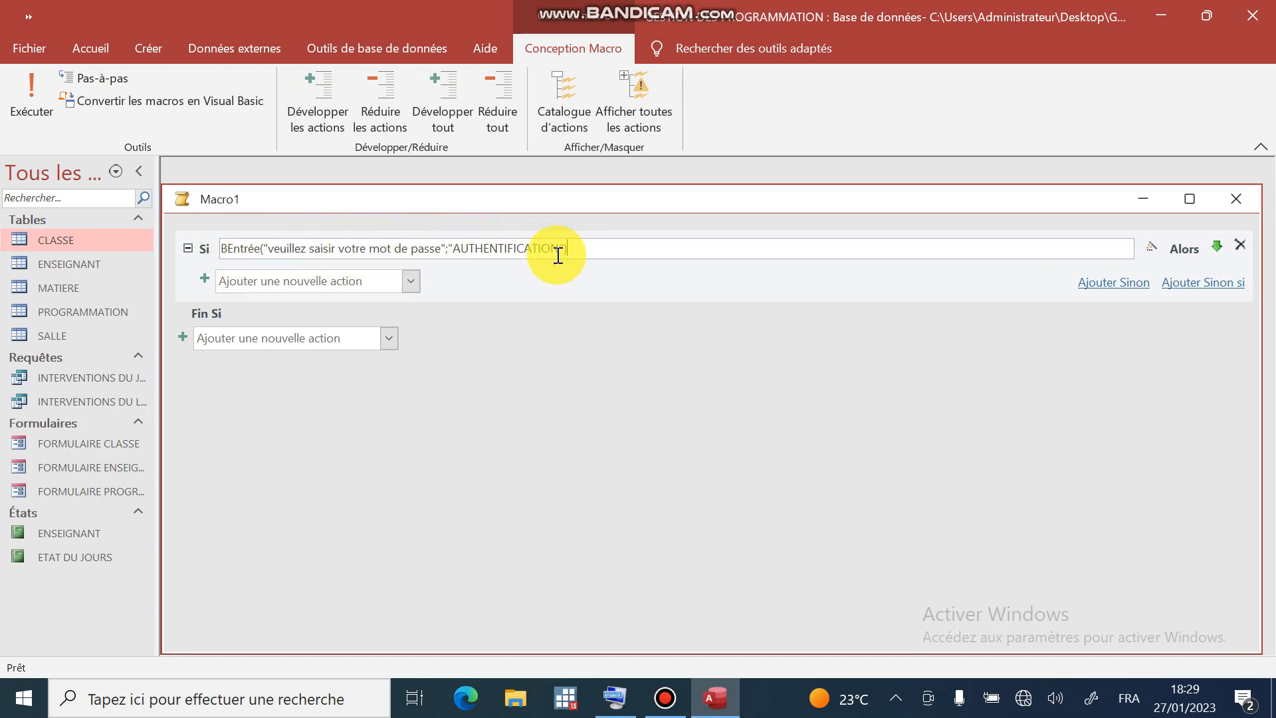
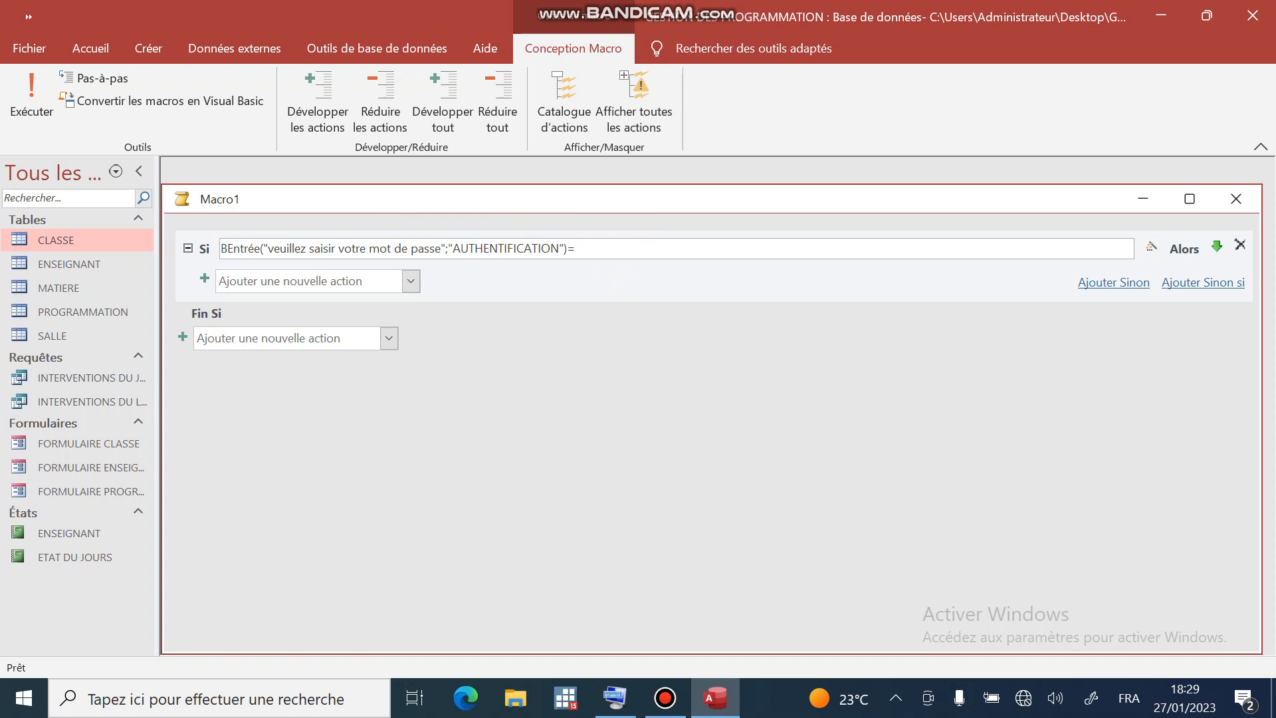
# - Compare the input box's answer with the expected password in quotes
pyautogui.press('capslock')
pyautogui.press('capslock')
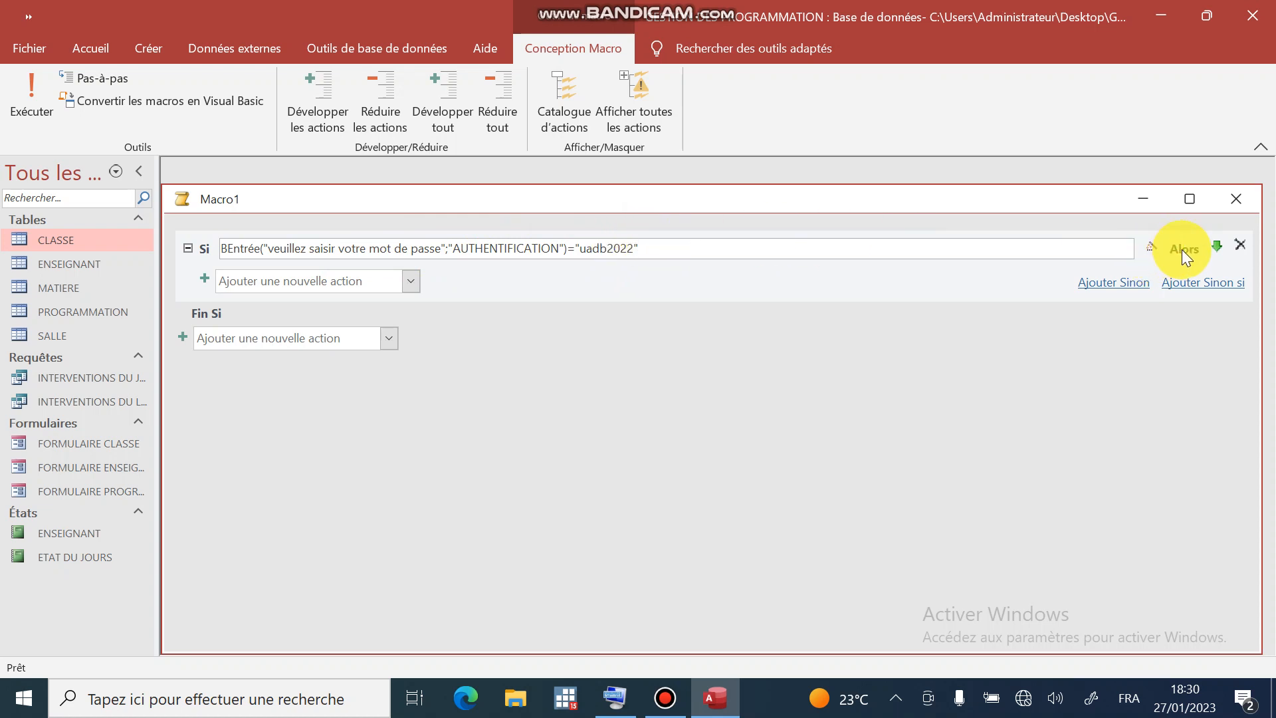
# - Add an OuvrirFormulaire action inside Si opening FORMULAIRE PROGRAMMATION in Modification data mode
pyautogui.click(305, 284)
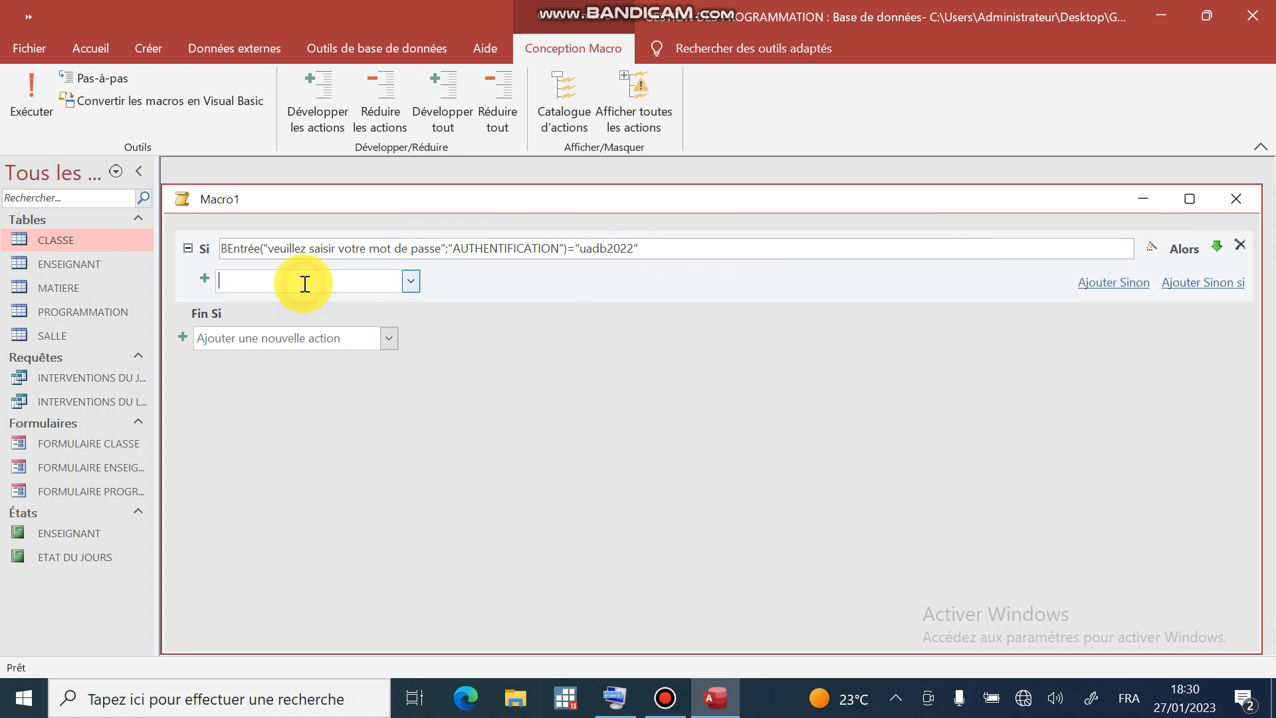
pyautogui.click(412, 280)
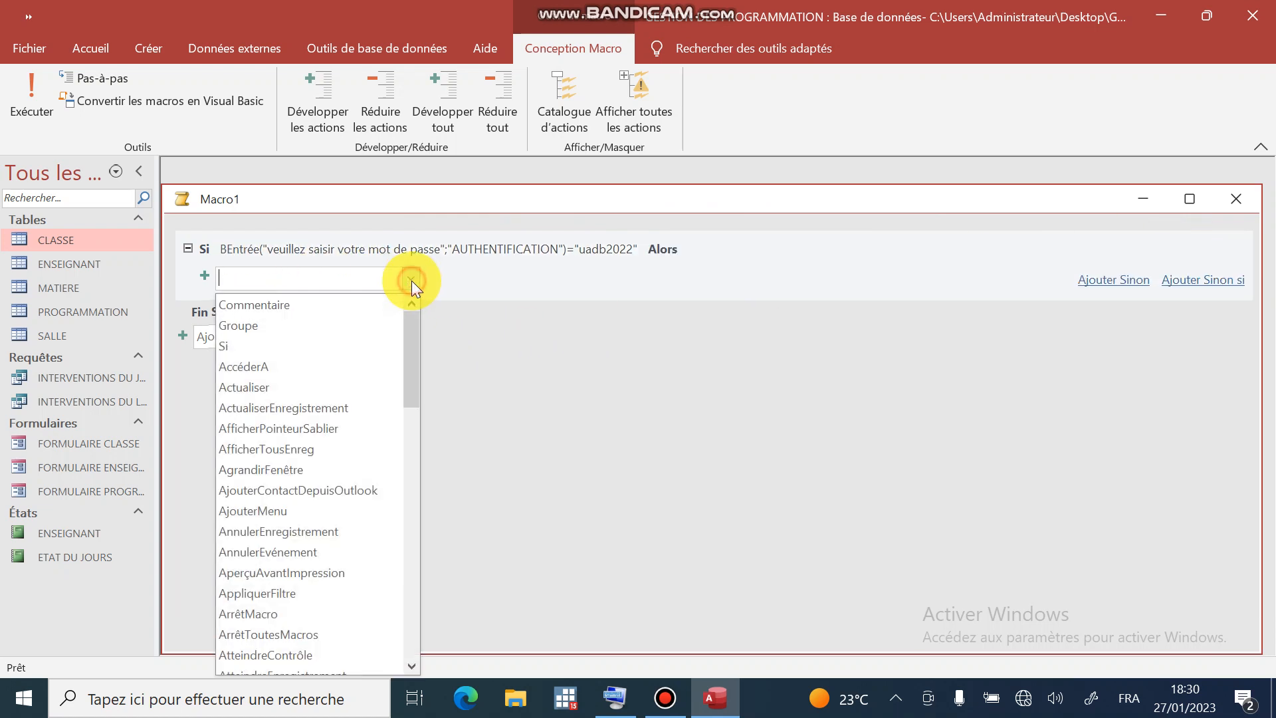
pyautogui.moveTo(410, 348); pyautogui.dragTo(388, 519)
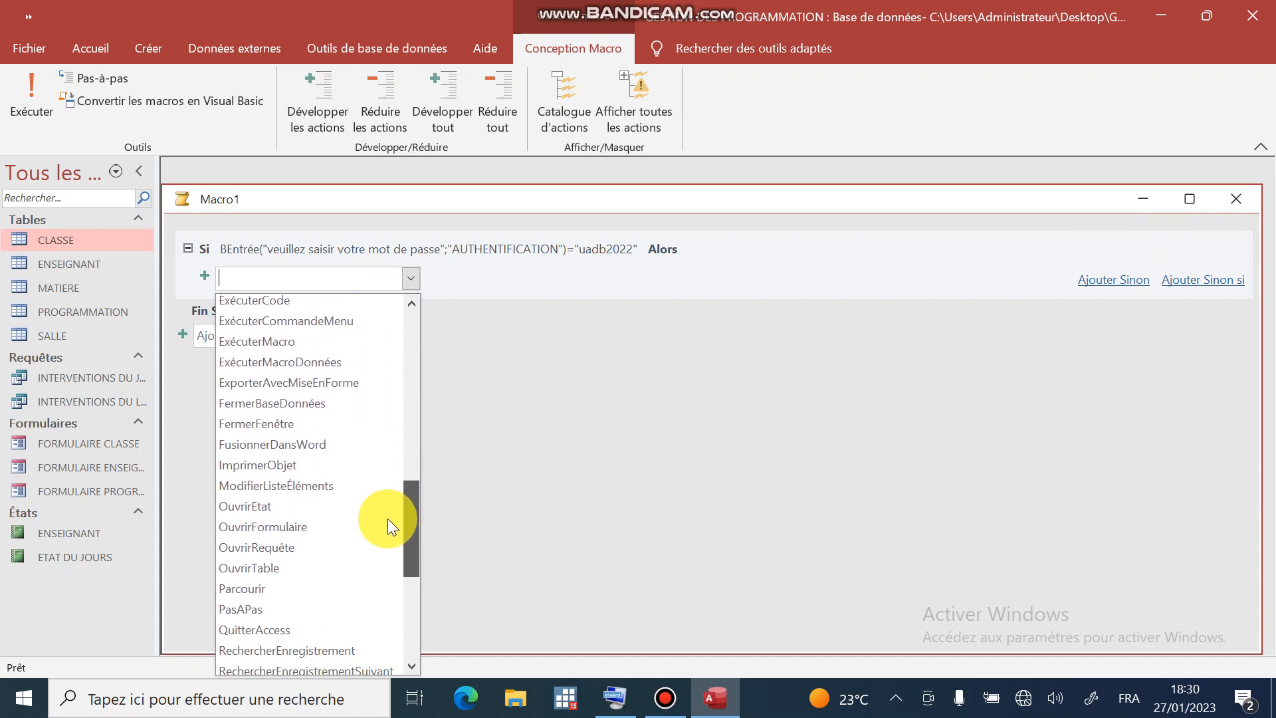
pyautogui.click(262, 528)
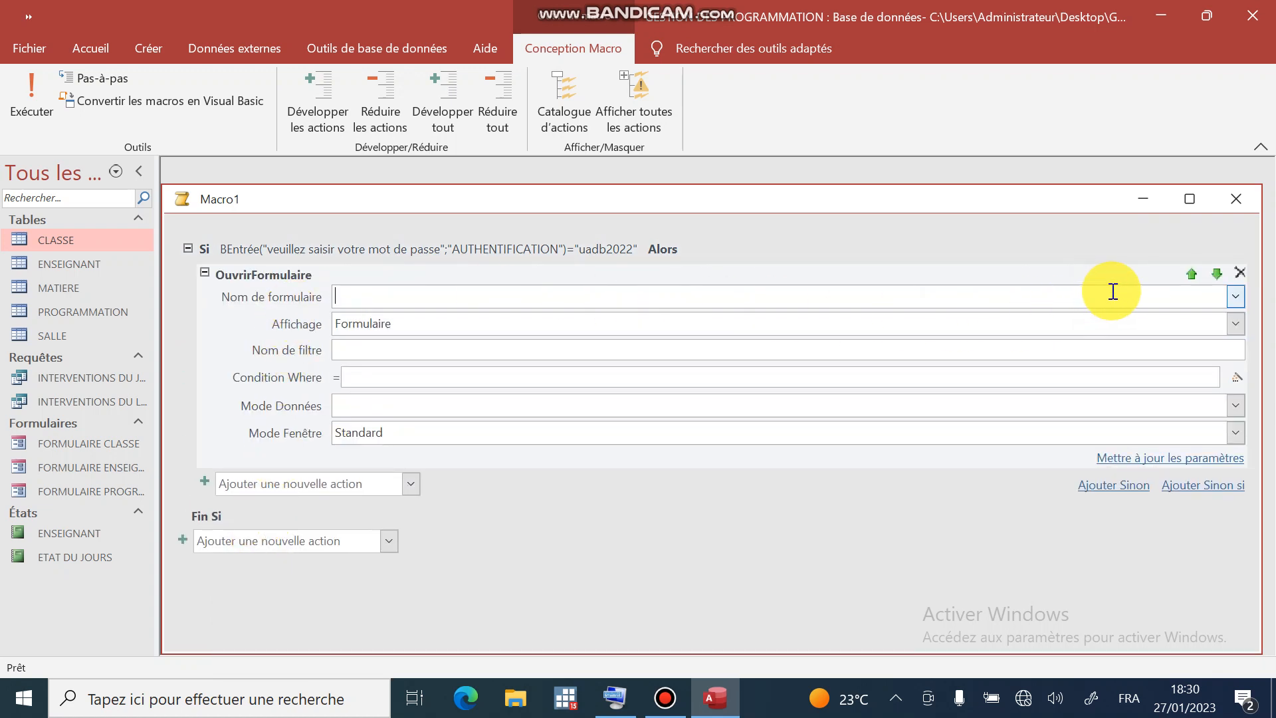
pyautogui.click(1238, 295)
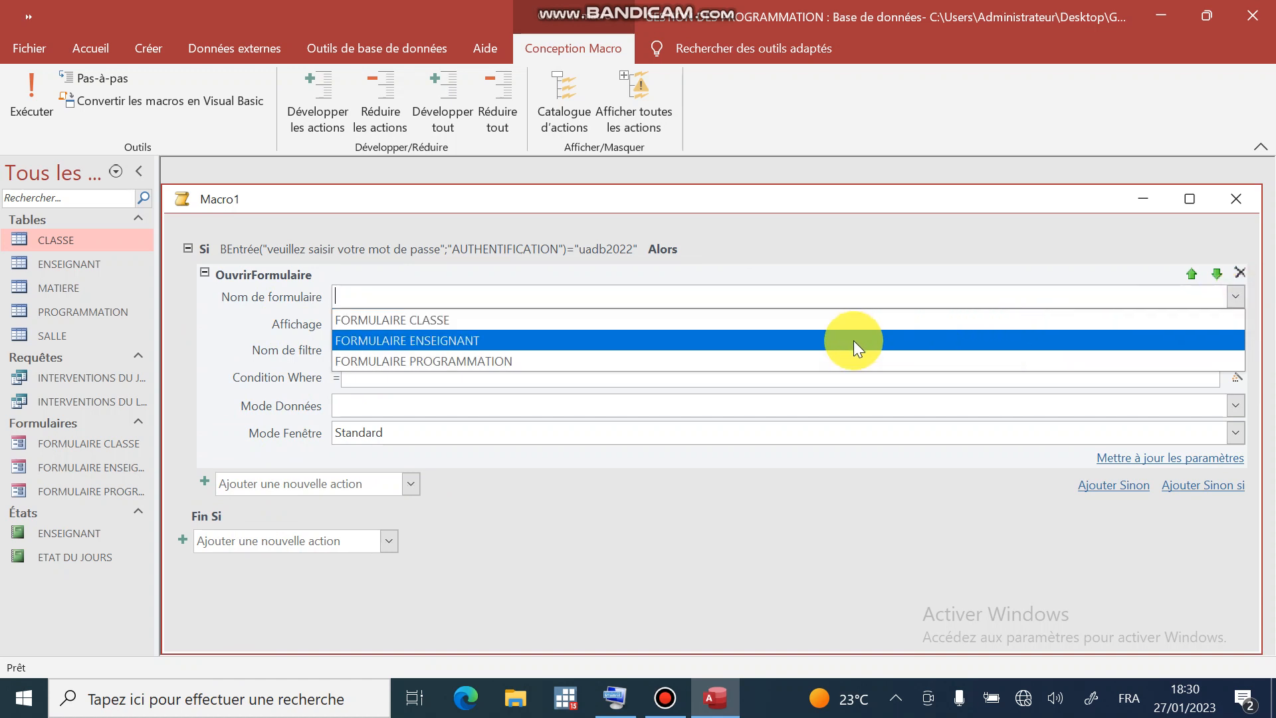
pyautogui.click(731, 361)
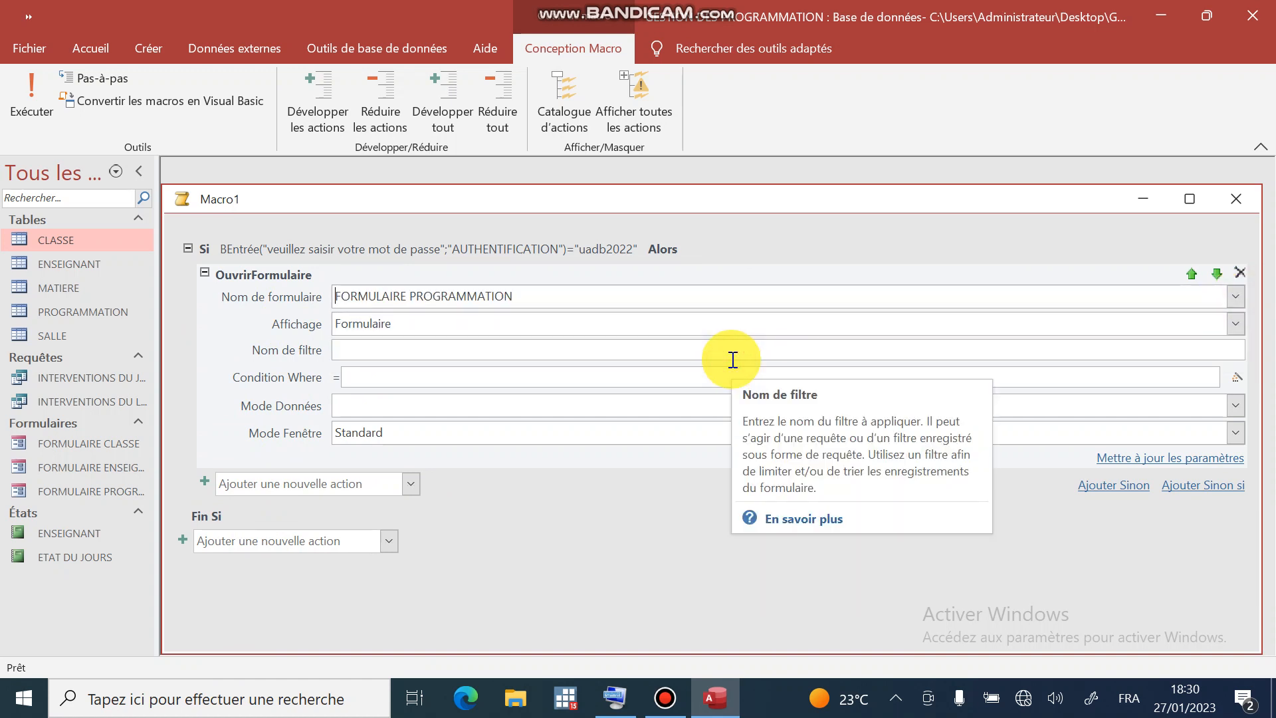
pyautogui.click(1234, 405)
pyautogui.click(979, 449)
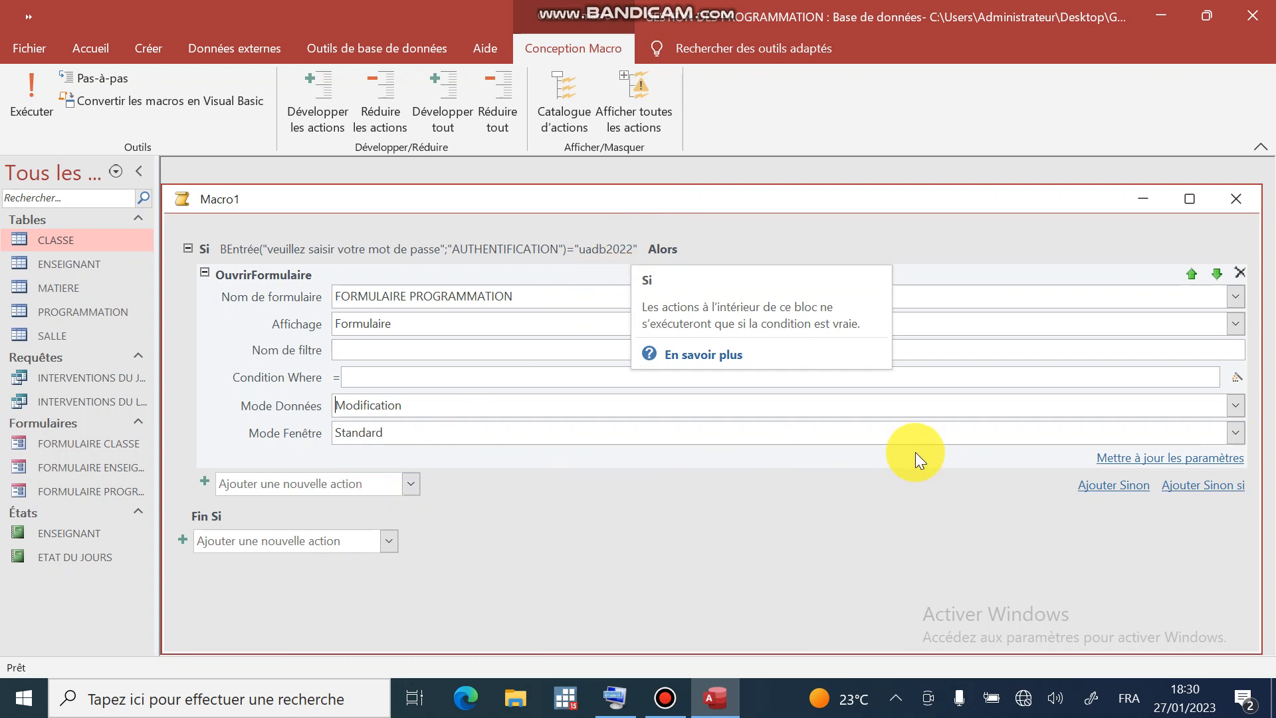
# - Add a Sinon branch with a QuitterAccess action, keeping Options on Enregistrer tout
pyautogui.click(1114, 486)
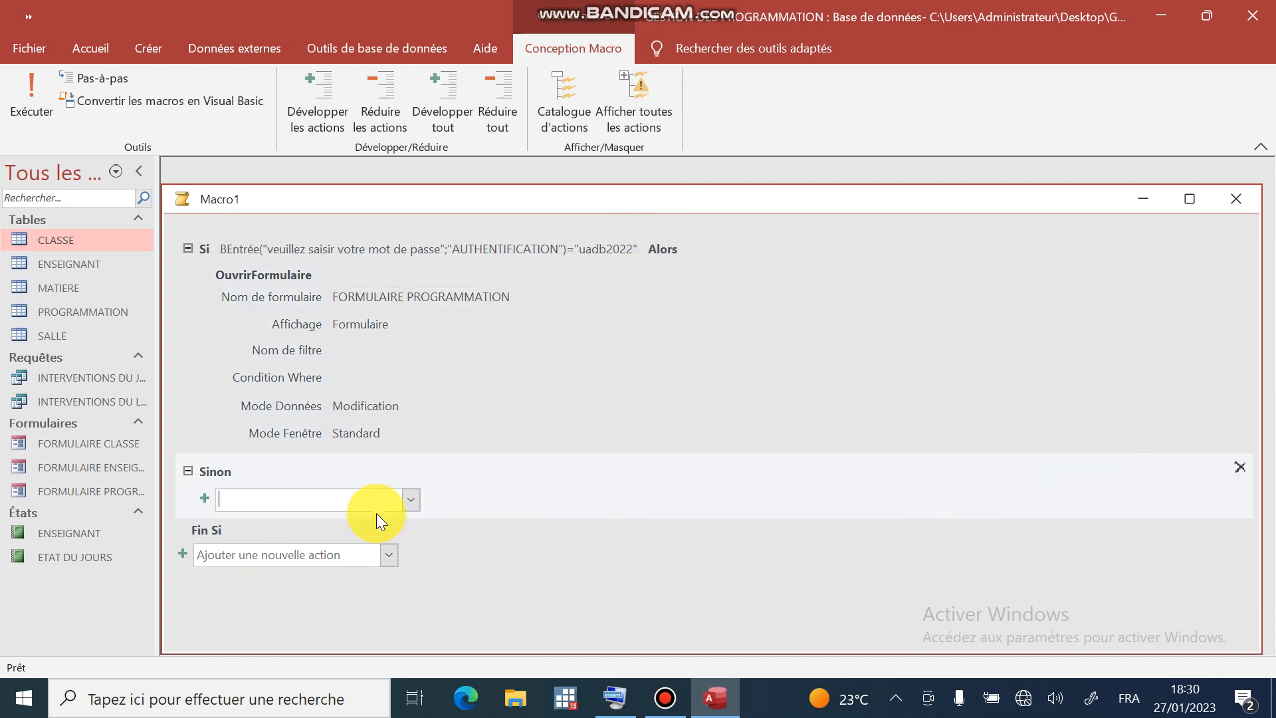
pyautogui.click(410, 499)
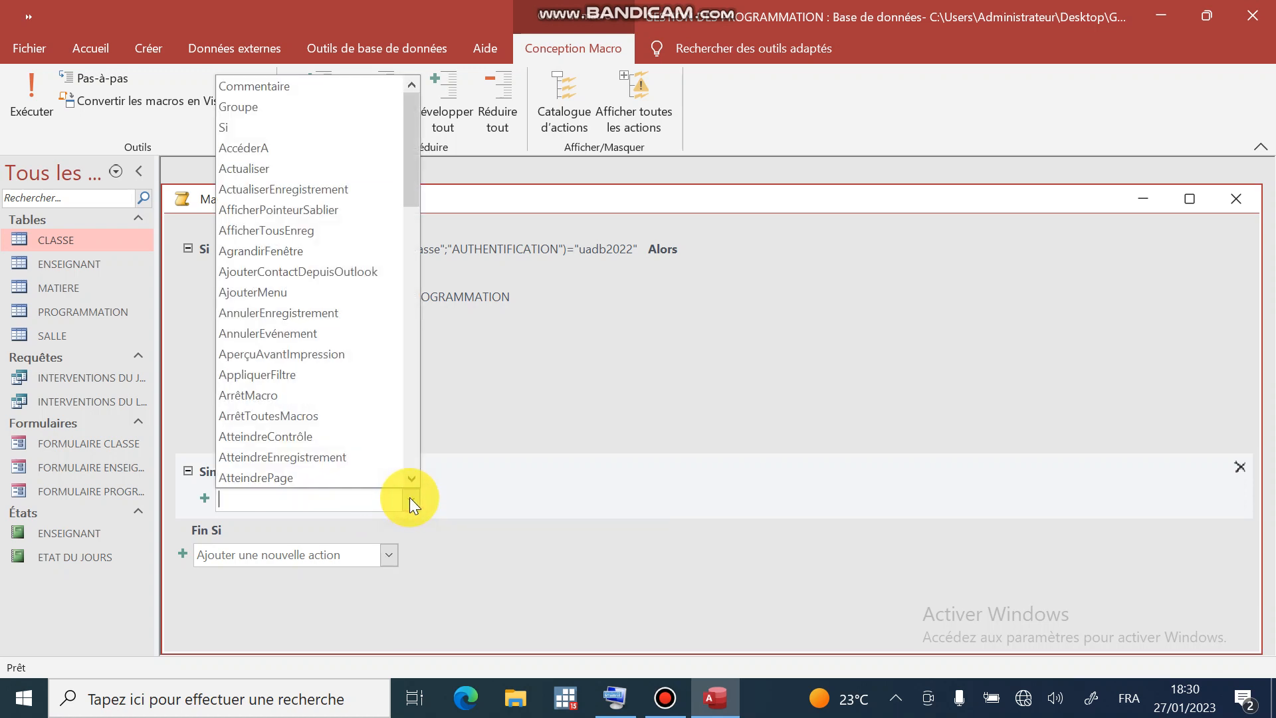
pyautogui.scroll(-3, 352, 333)
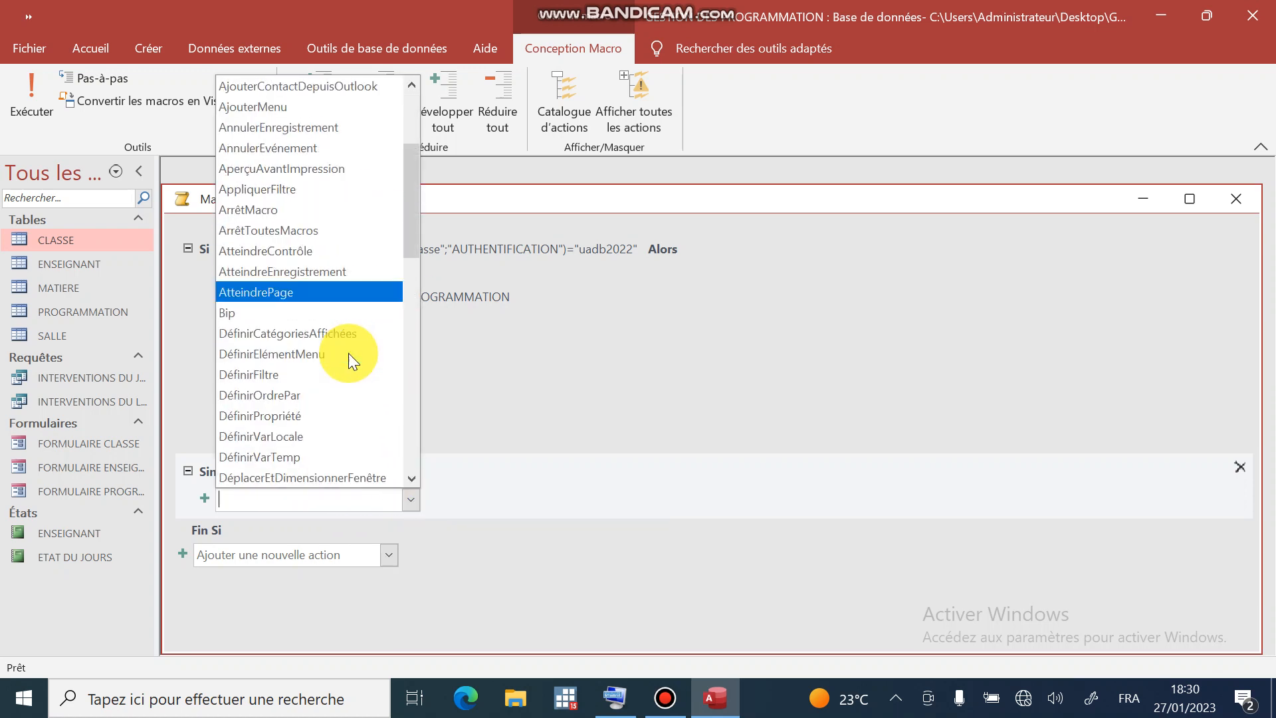
pyautogui.scroll(-2, 349, 353)
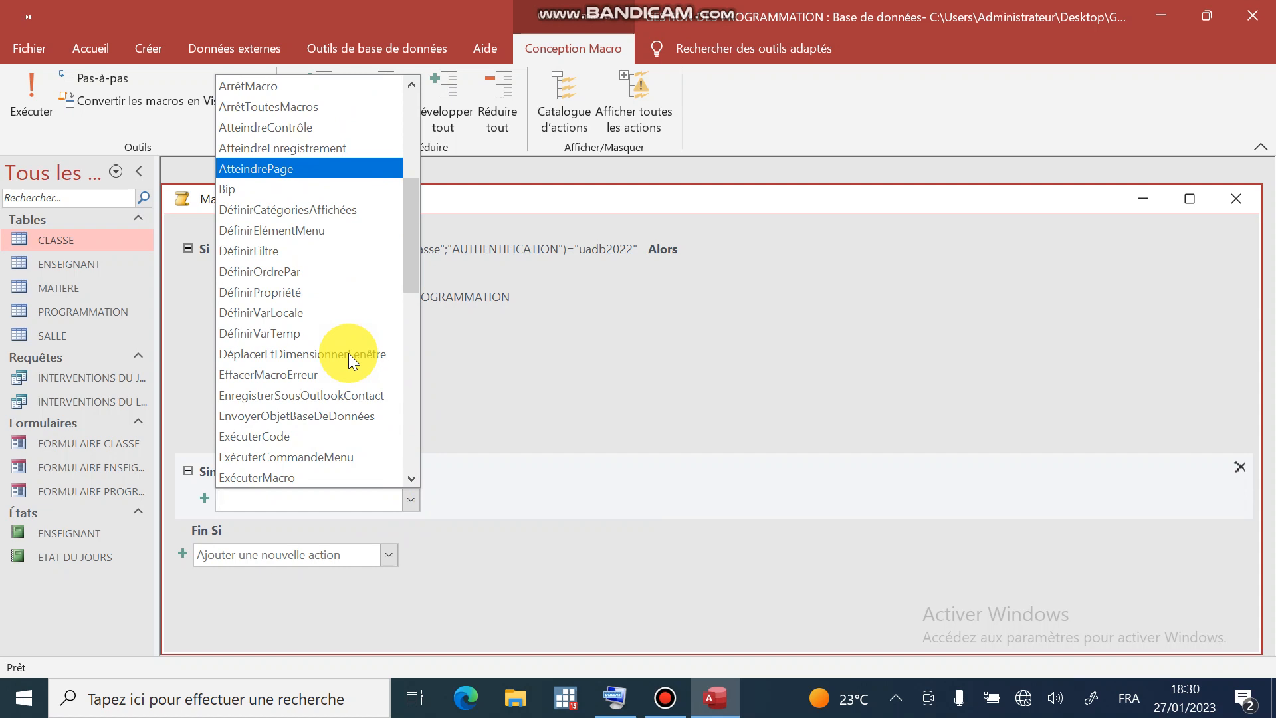
pyautogui.scroll(-12, 319, 413)
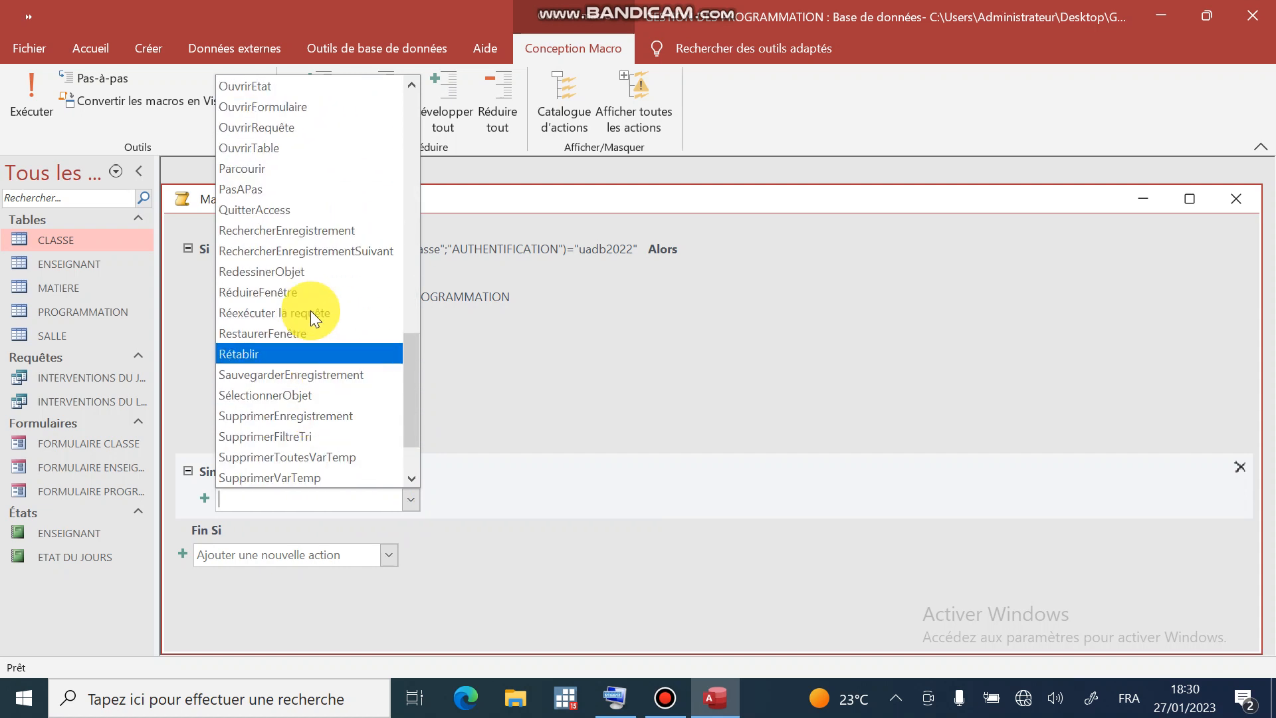
pyautogui.click(290, 208)
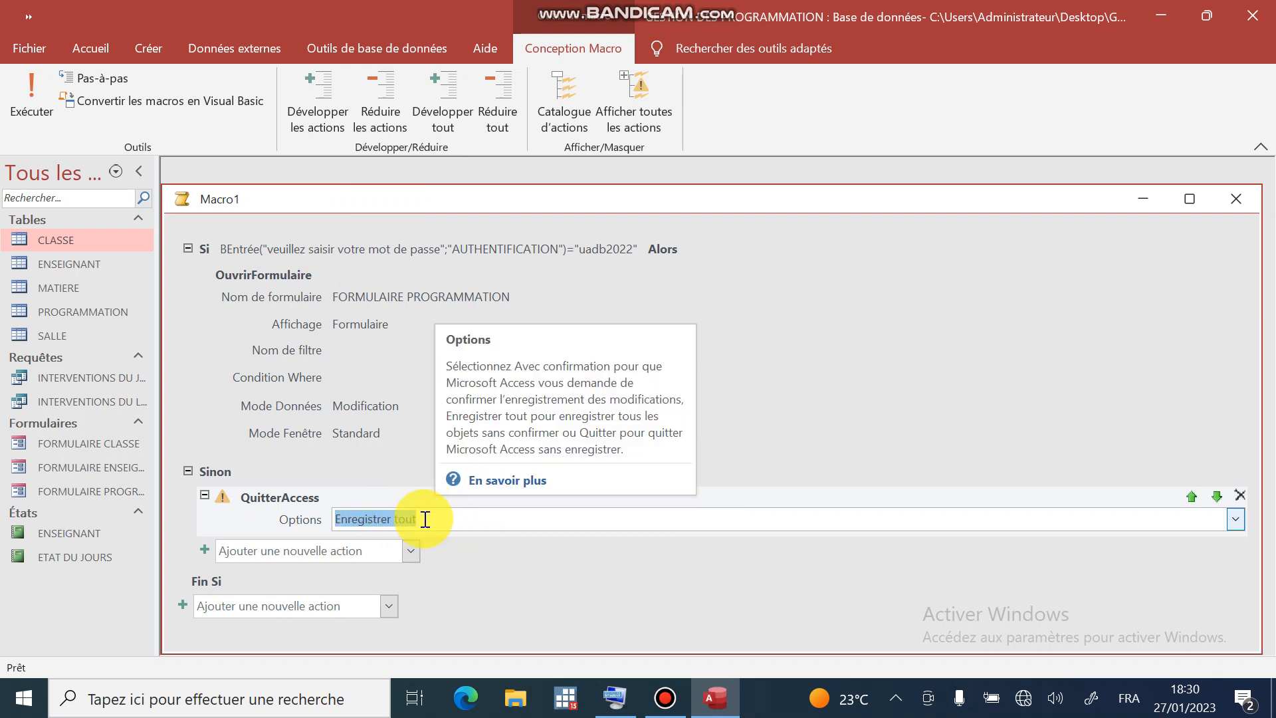
pyautogui.click(1231, 518)
pyautogui.click(1231, 517)
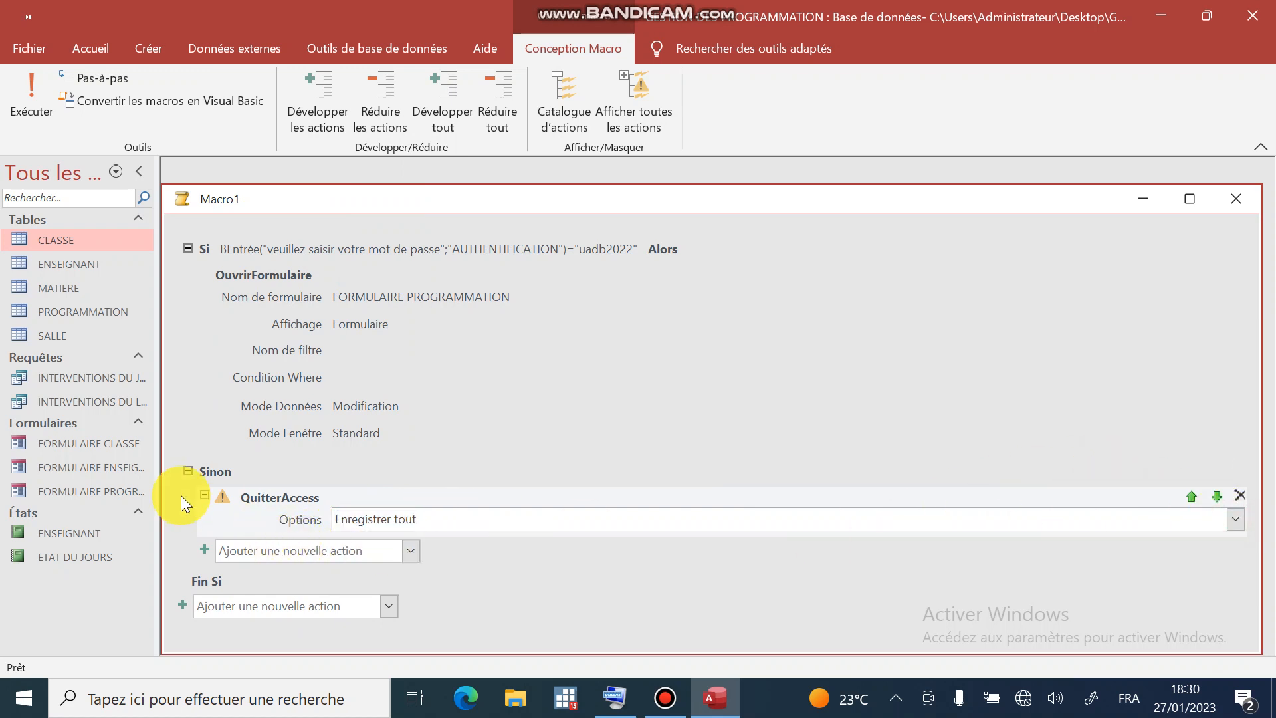
# - Replace the Sinon branch's QuitterAccess action with an OuvrirFormulaire action
pyautogui.click(1240, 495)
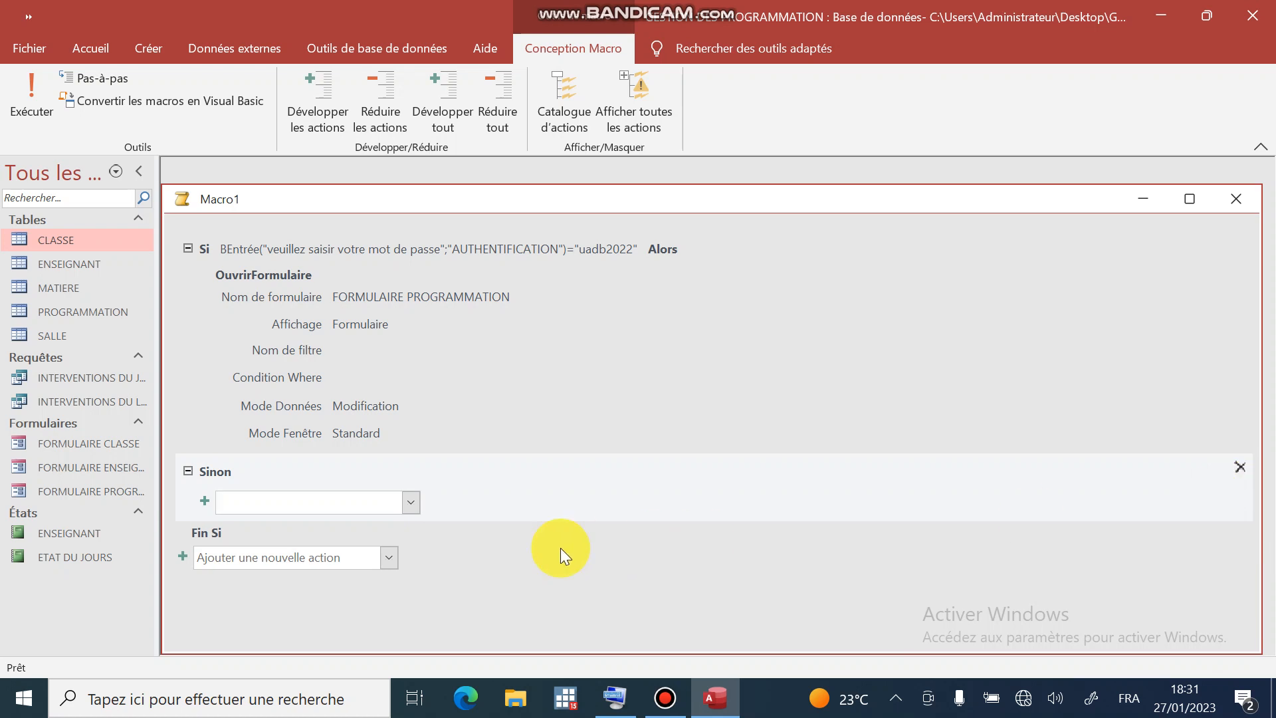
pyautogui.click(411, 501)
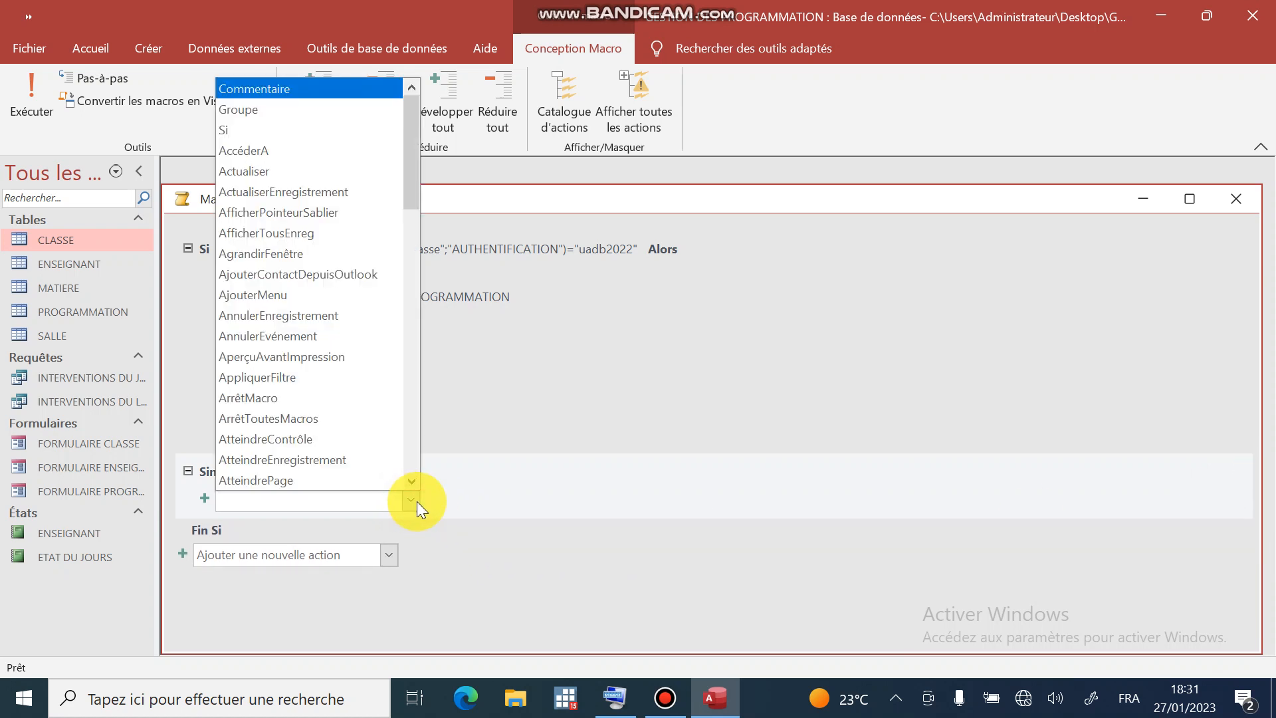
pyautogui.write('Ouvrir')
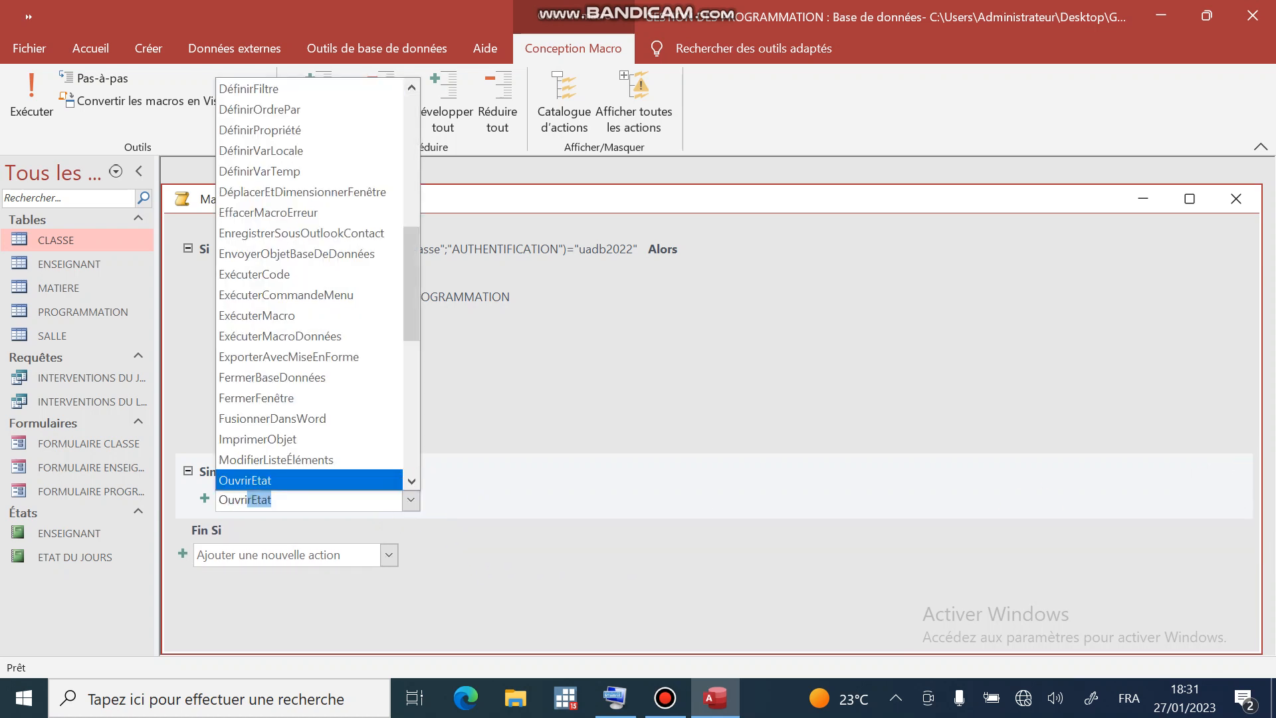
pyautogui.write('Formulaire')
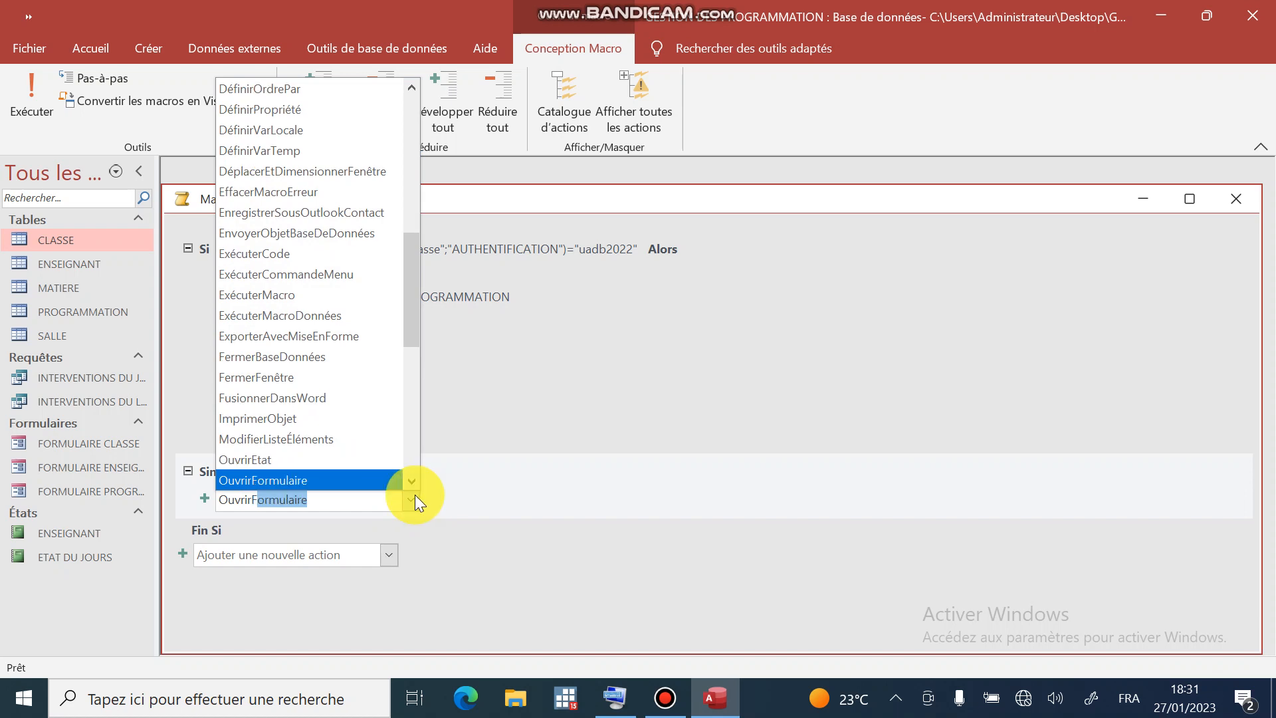
pyautogui.press('Return')
# - Make that action open FORMULAIRE PROGRAMMATION in Lecture seule data mode
pyautogui.scroll(-2, 672, 478)
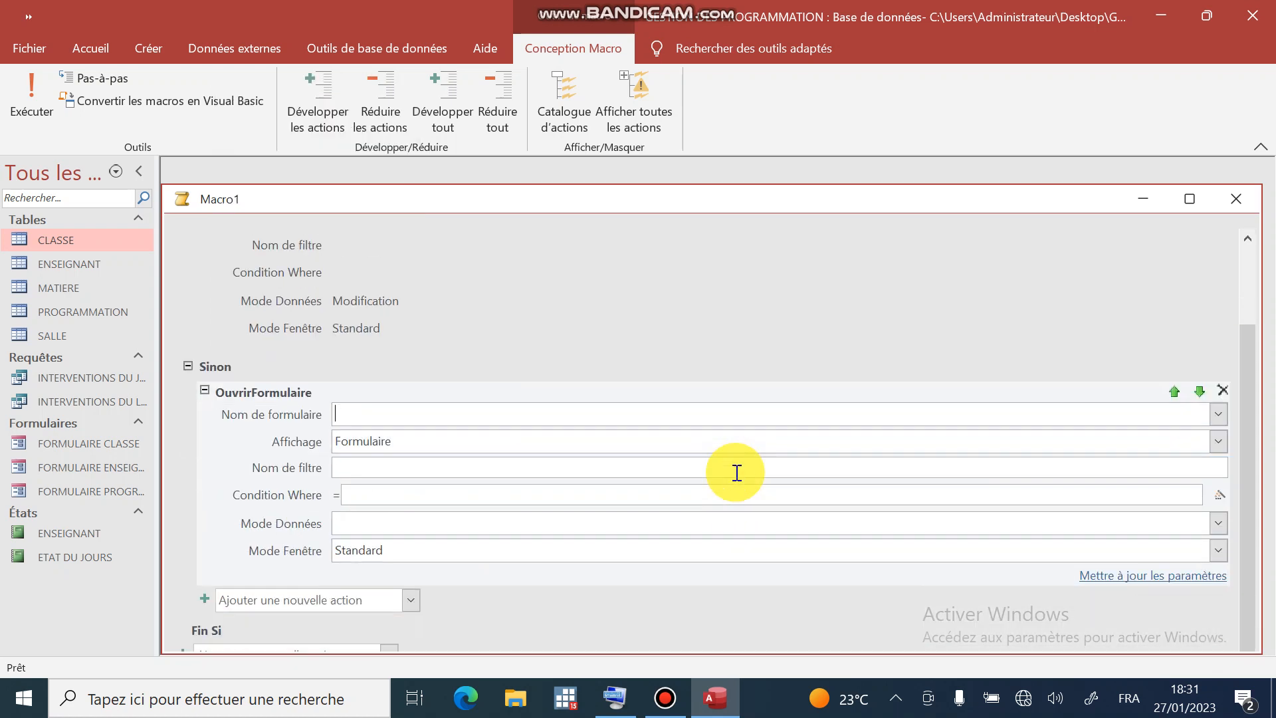
pyautogui.click(1218, 414)
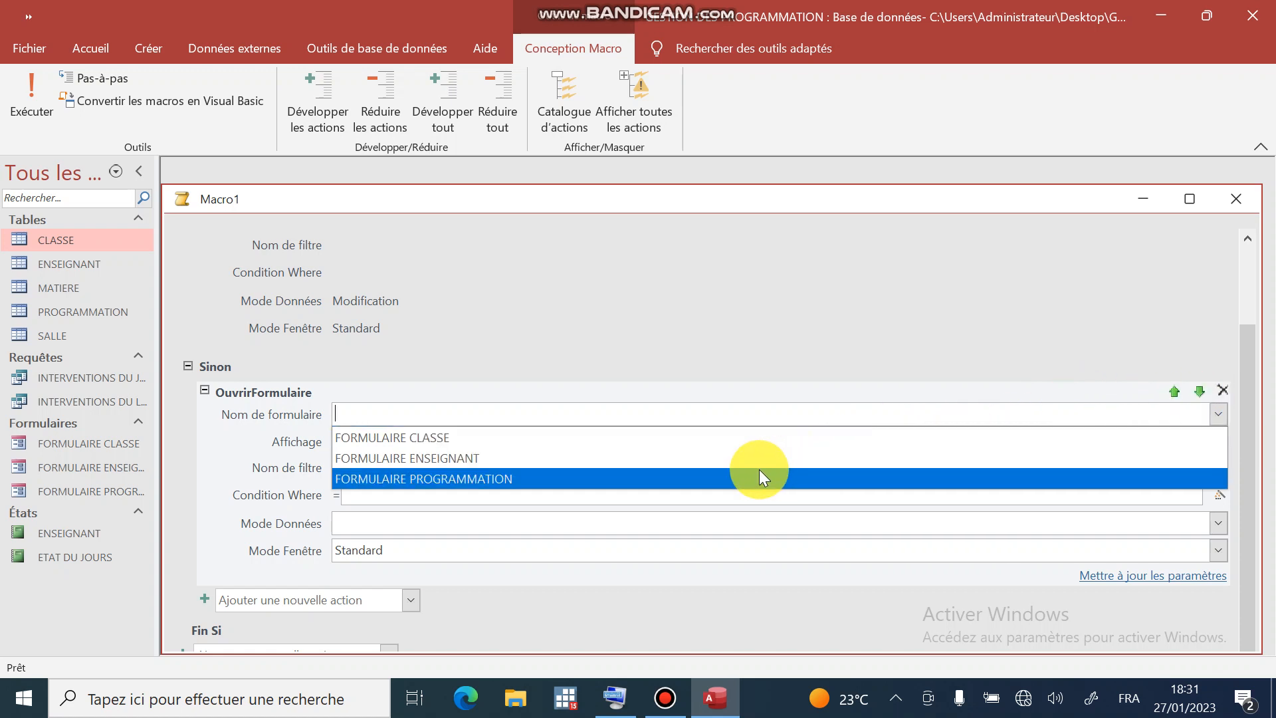
pyautogui.click(688, 478)
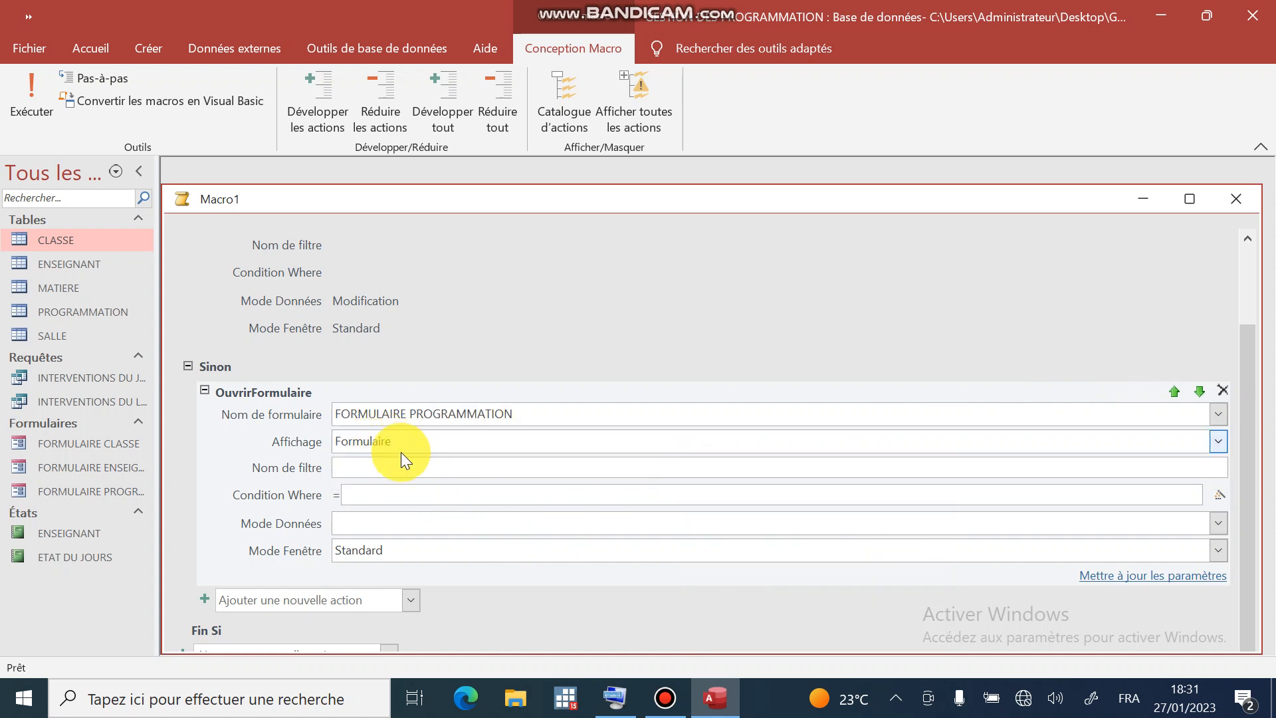
pyautogui.click(452, 523)
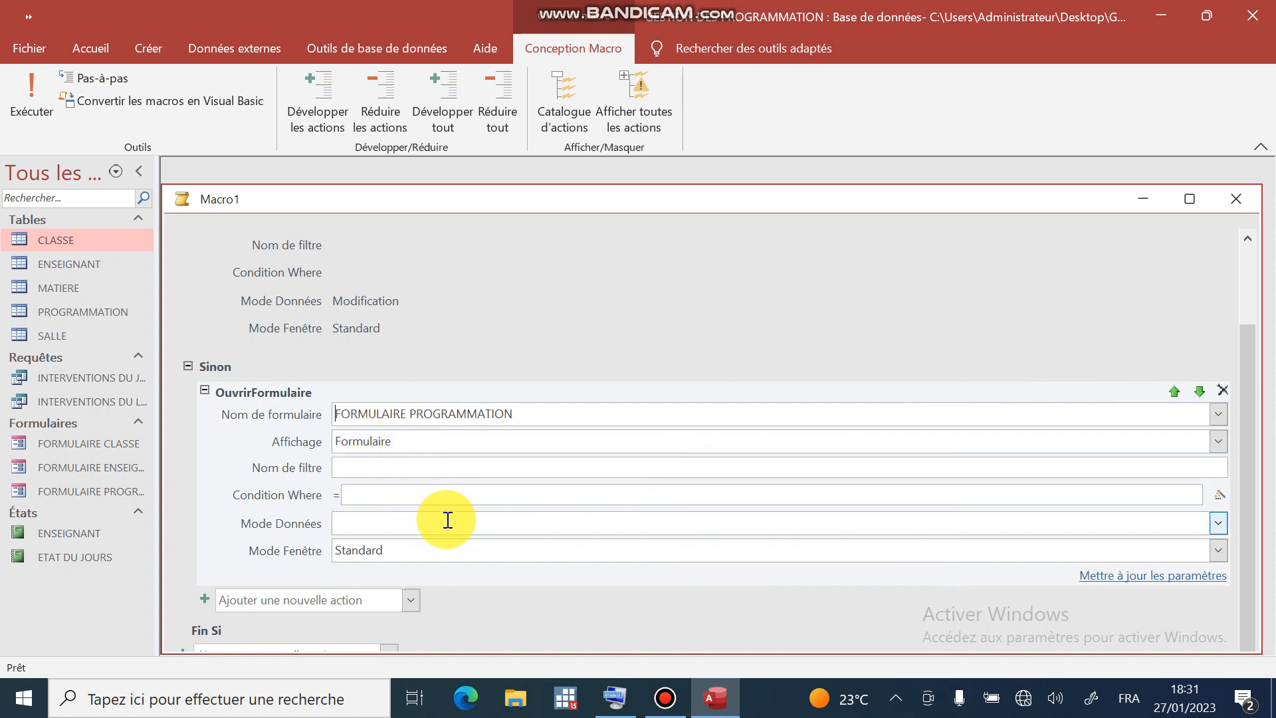
pyautogui.click(1217, 525)
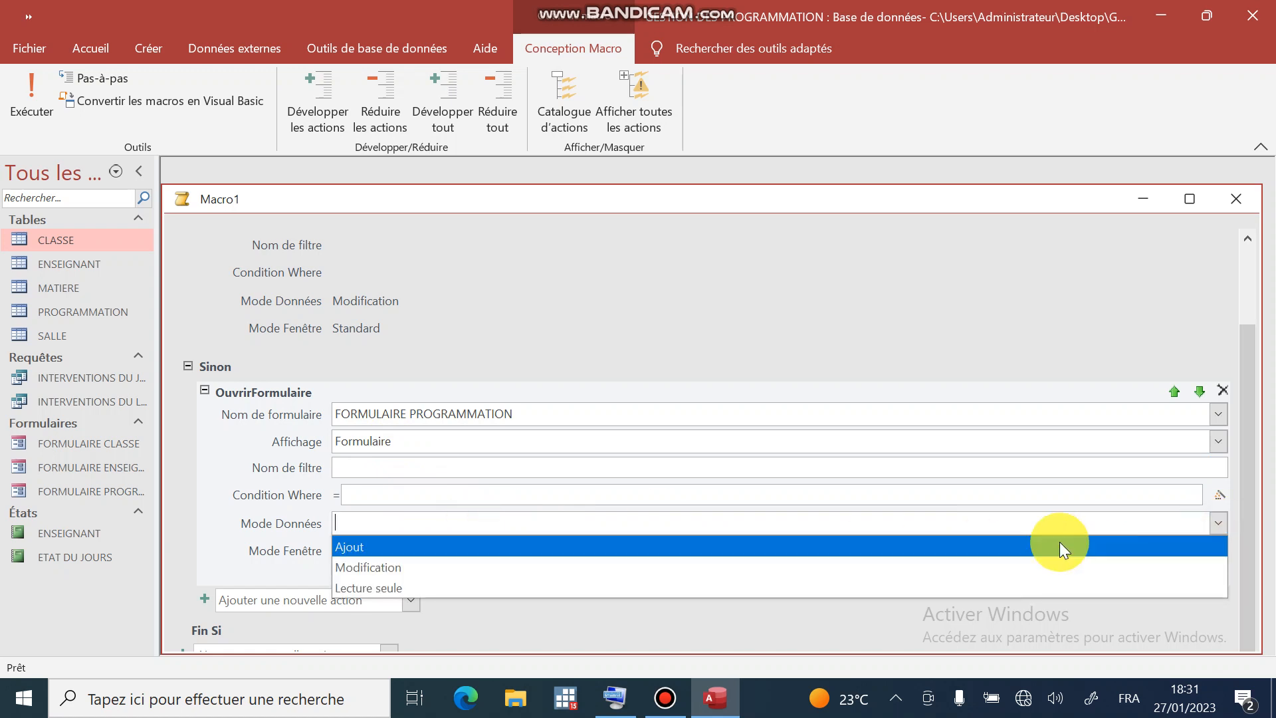
pyautogui.click(709, 587)
pyautogui.click(428, 552)
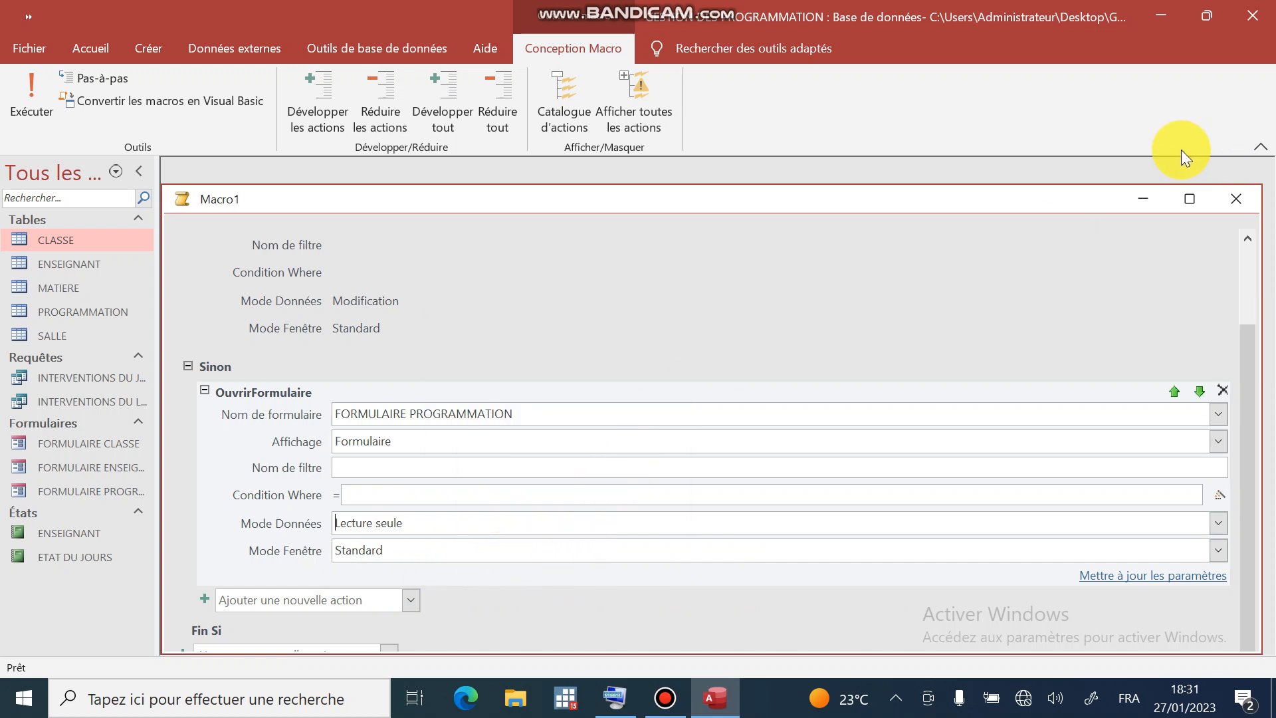
pyautogui.moveTo(1011, 206); pyautogui.dragTo(1030, 157)
# - Save the macro as PROGRAMMATION, correcting the mistyped name, then close Access
pyautogui.hotkey('ctrl', 's')
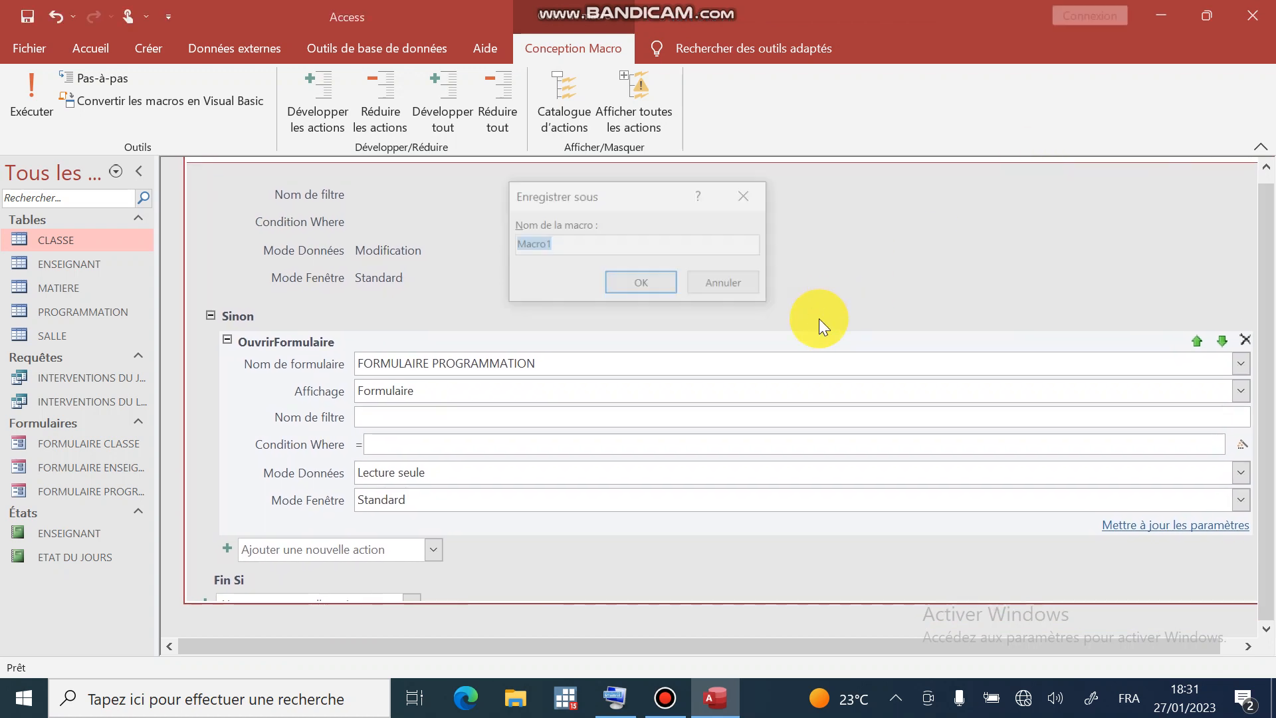
pyautogui.press('capslock')
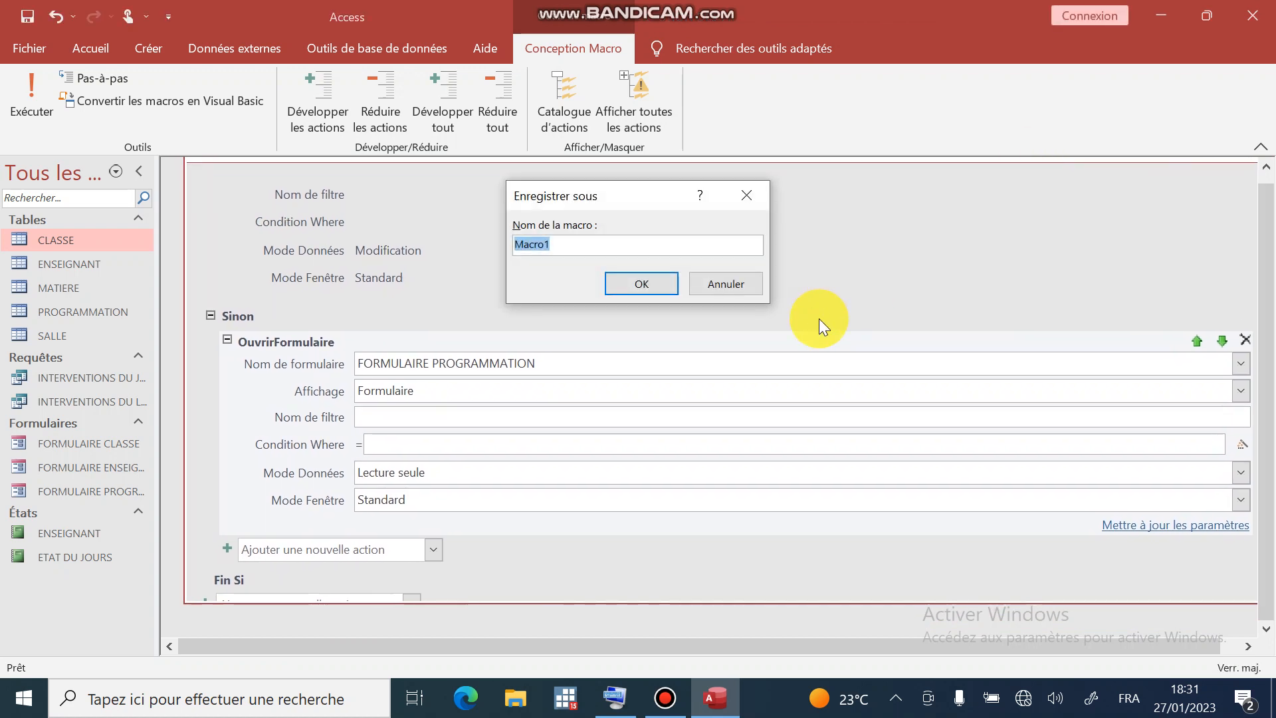
pyautogui.write('FORMULAIRE')
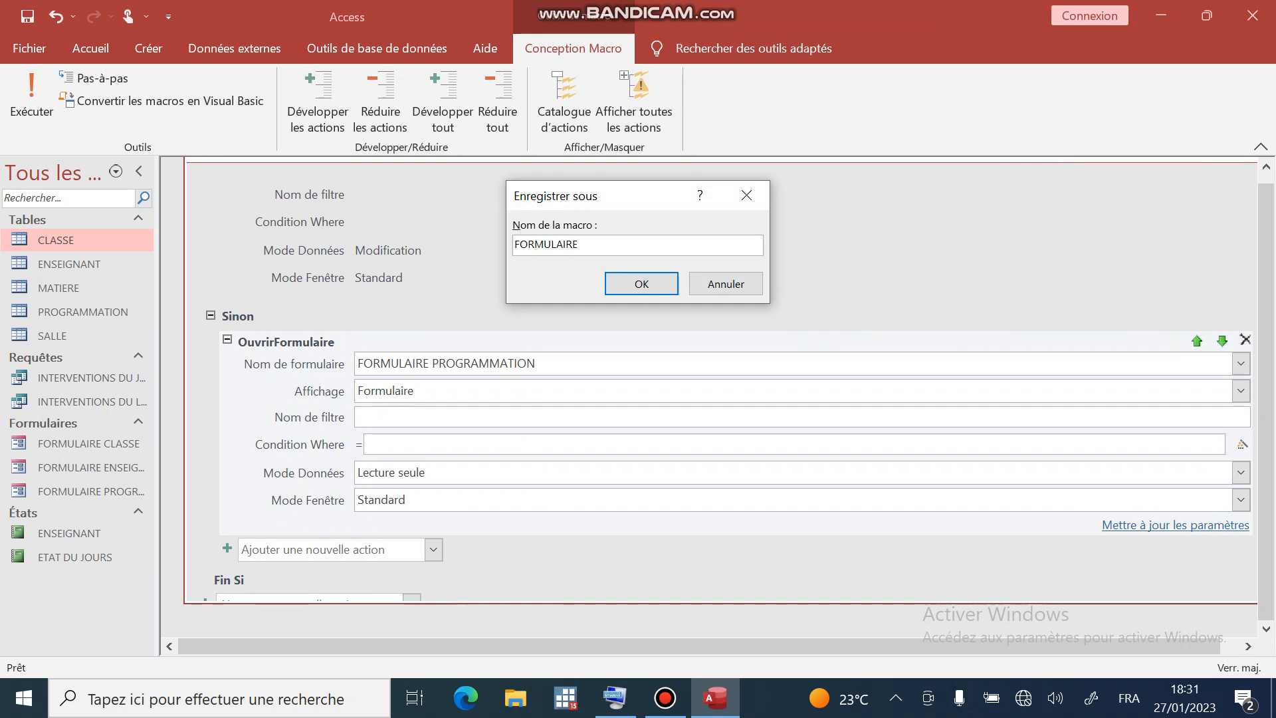
pyautogui.press('BackSpace')
pyautogui.press('BackSpace')
pyautogui.press('BackSpace')
pyautogui.press('BackSpace')
pyautogui.press('BackSpace')
pyautogui.press('BackSpace')
pyautogui.press('BackSpace')
pyautogui.press('BackSpace')
pyautogui.press('BackSpace')
pyautogui.press('BackSpace')
pyautogui.press('BackSpace')
pyautogui.write('PROGRAMMATION')
pyautogui.press('Return')
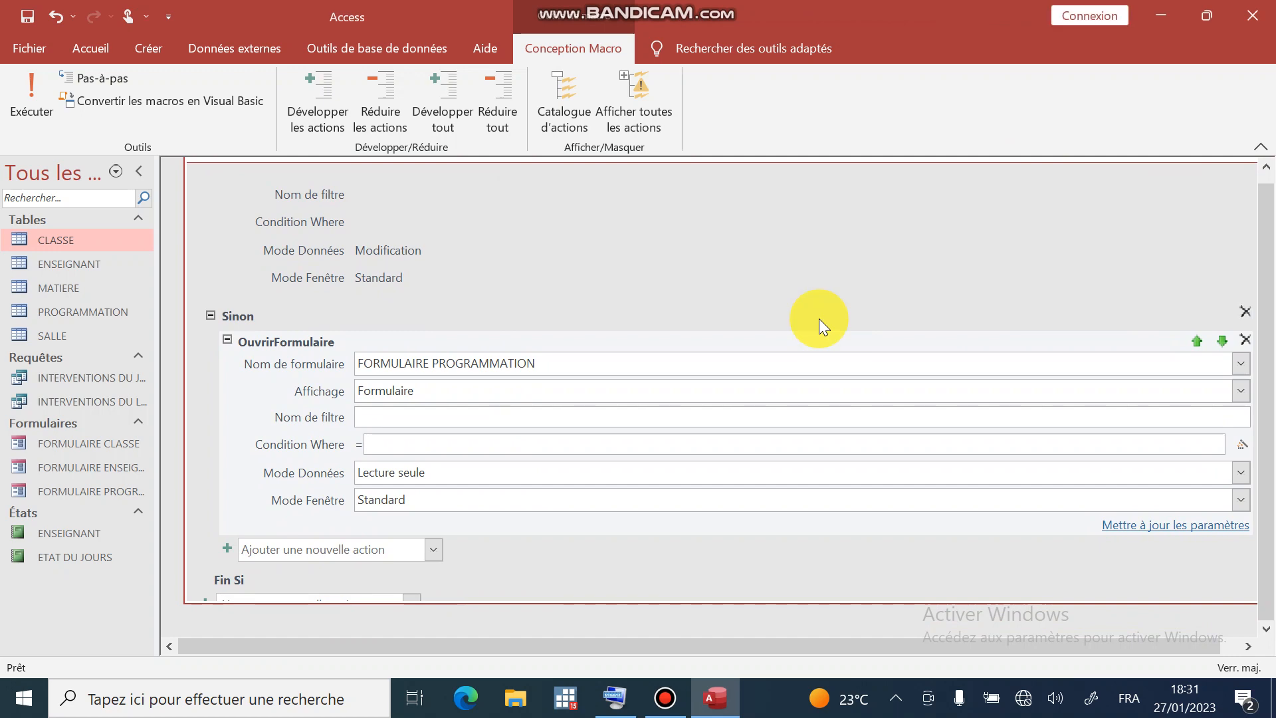
pyautogui.click(1275, 1)
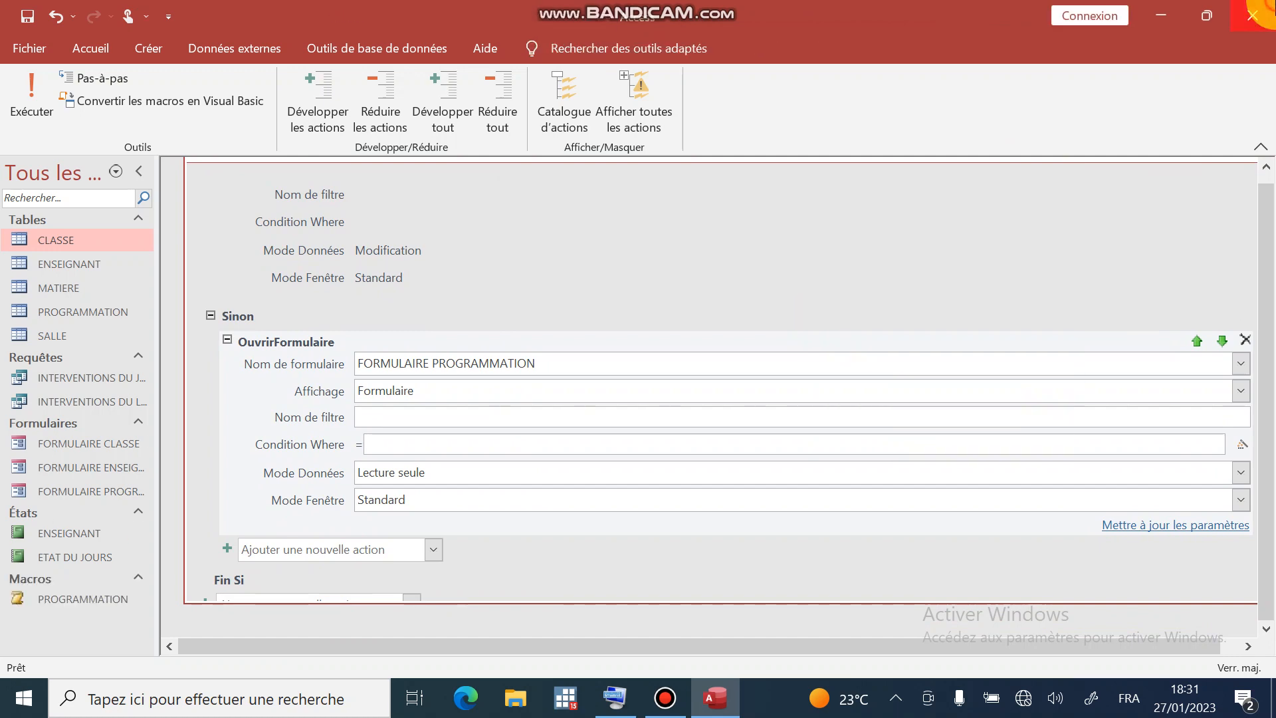
# - Open the GESTION DES PROGRAMMATION database and run the PROGRAMMATION macro to test the form opens
pyautogui.click(369, 365)
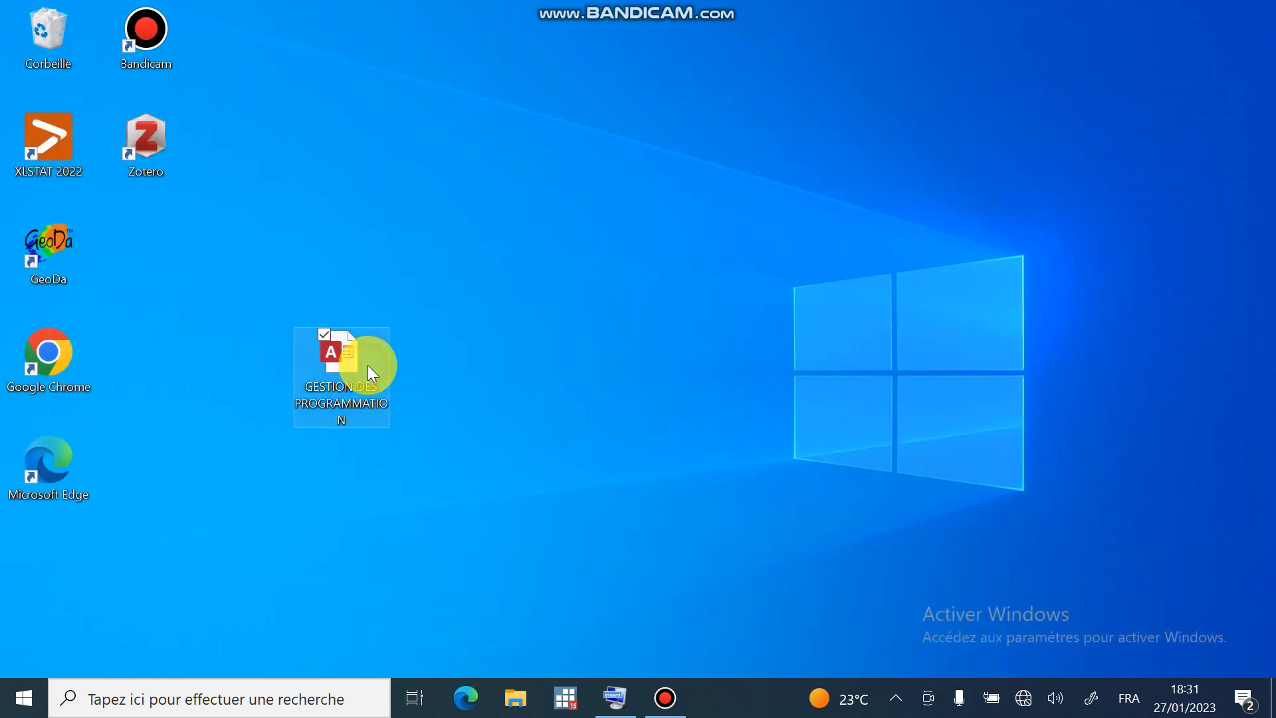
pyautogui.doubleClick(369, 365)
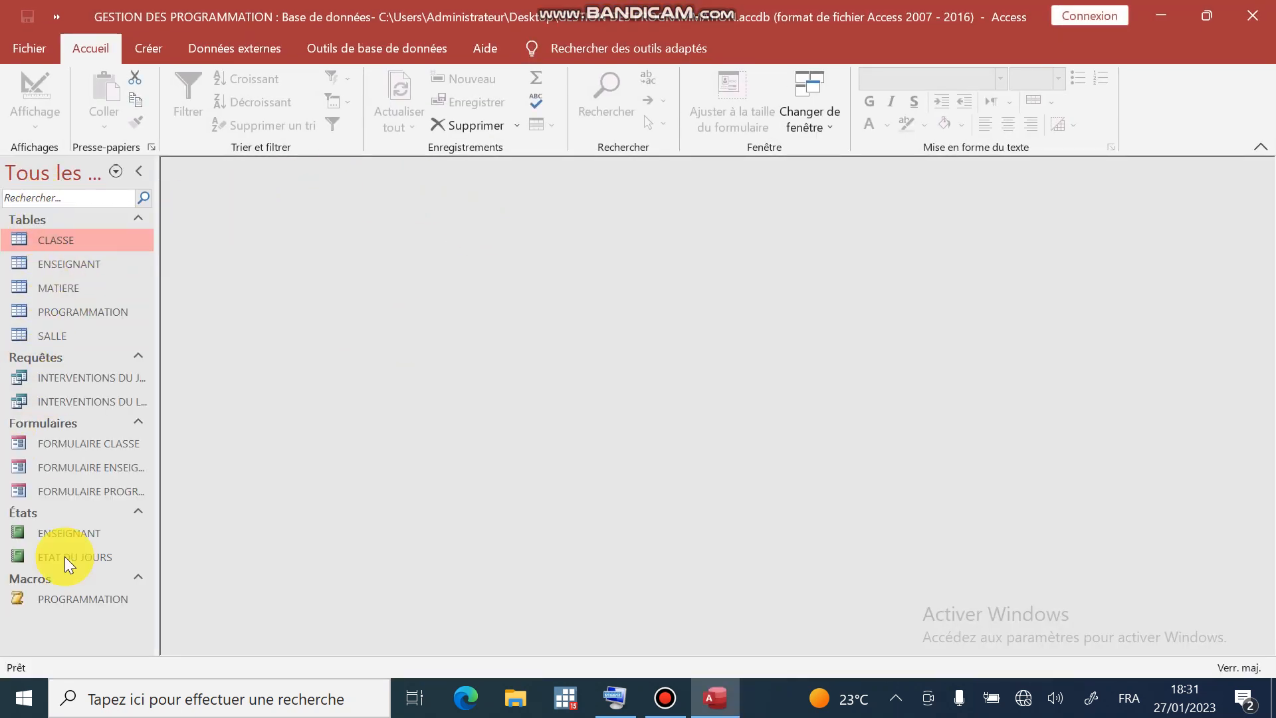
pyautogui.click(70, 598)
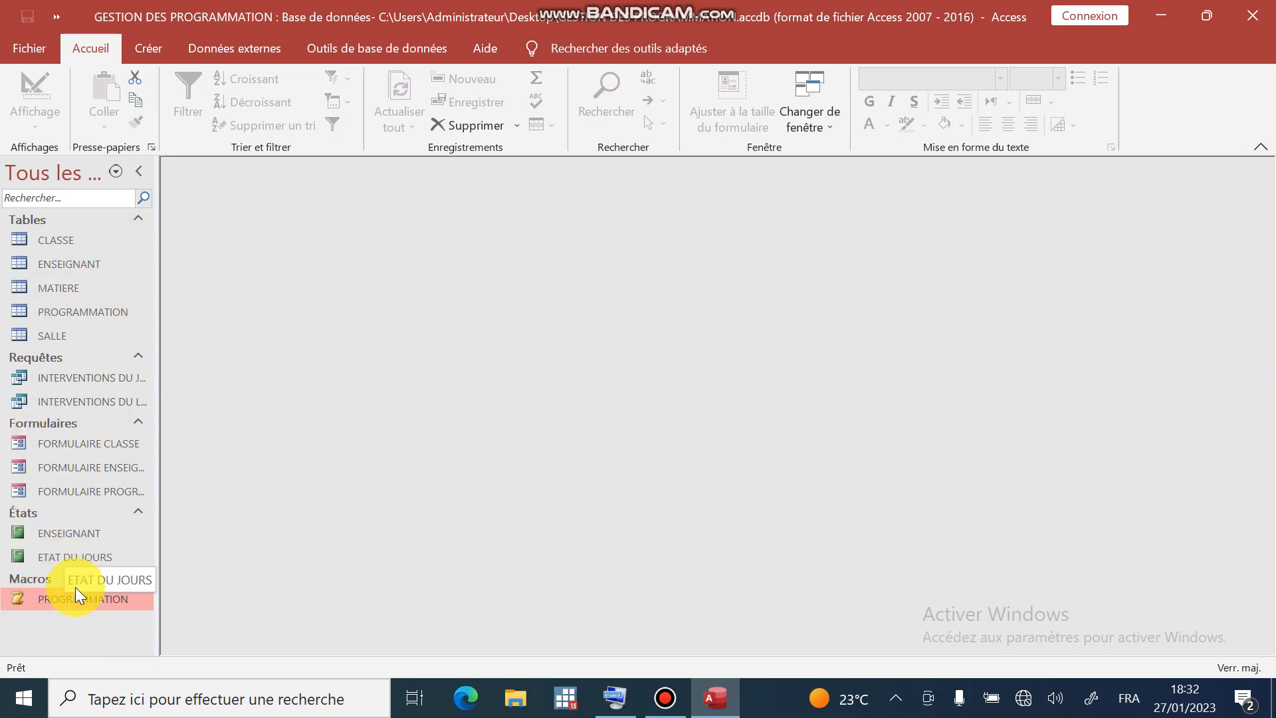
pyautogui.doubleClick(86, 490)
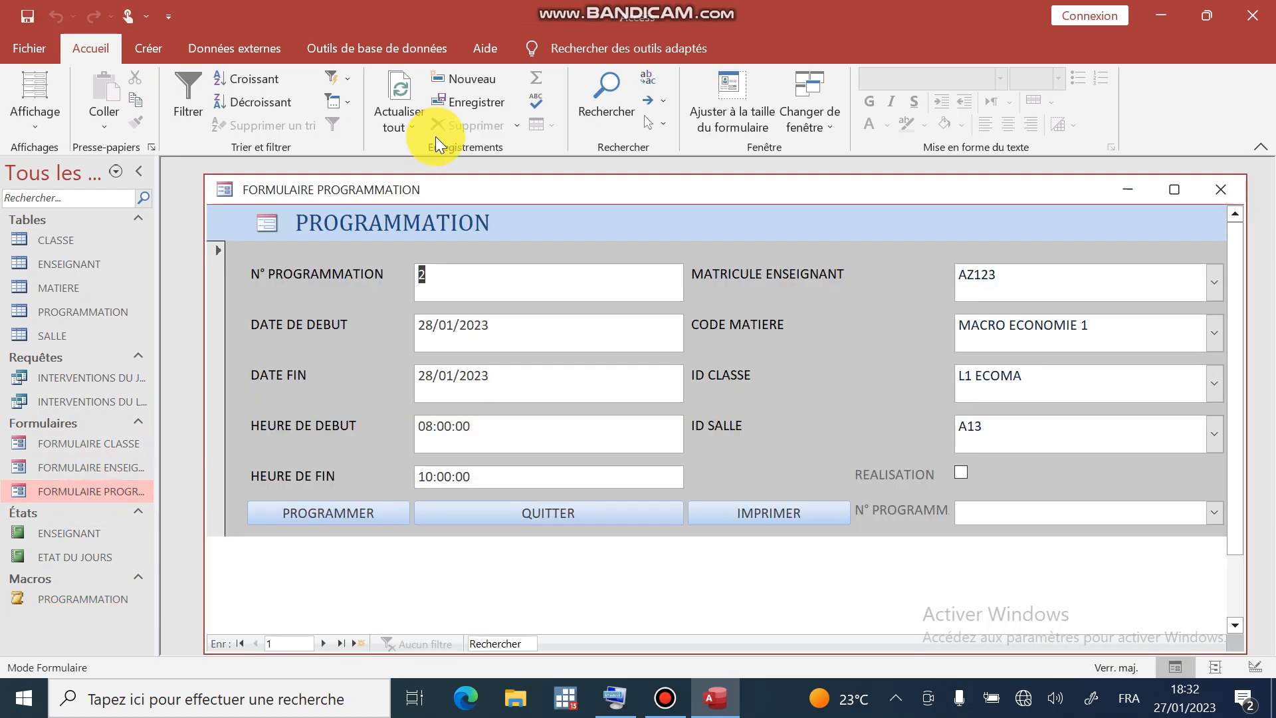
pyautogui.press('BackSpace')
pyautogui.press('BackSpace')
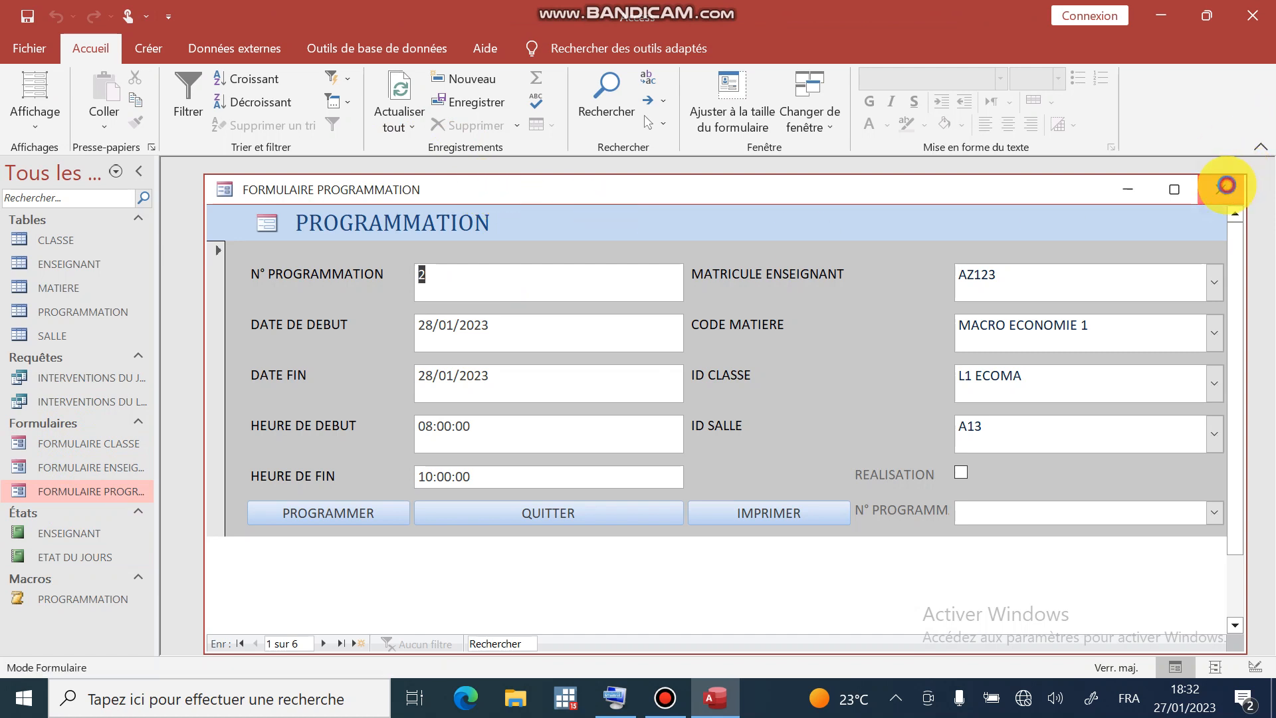
pyautogui.click(1221, 189)
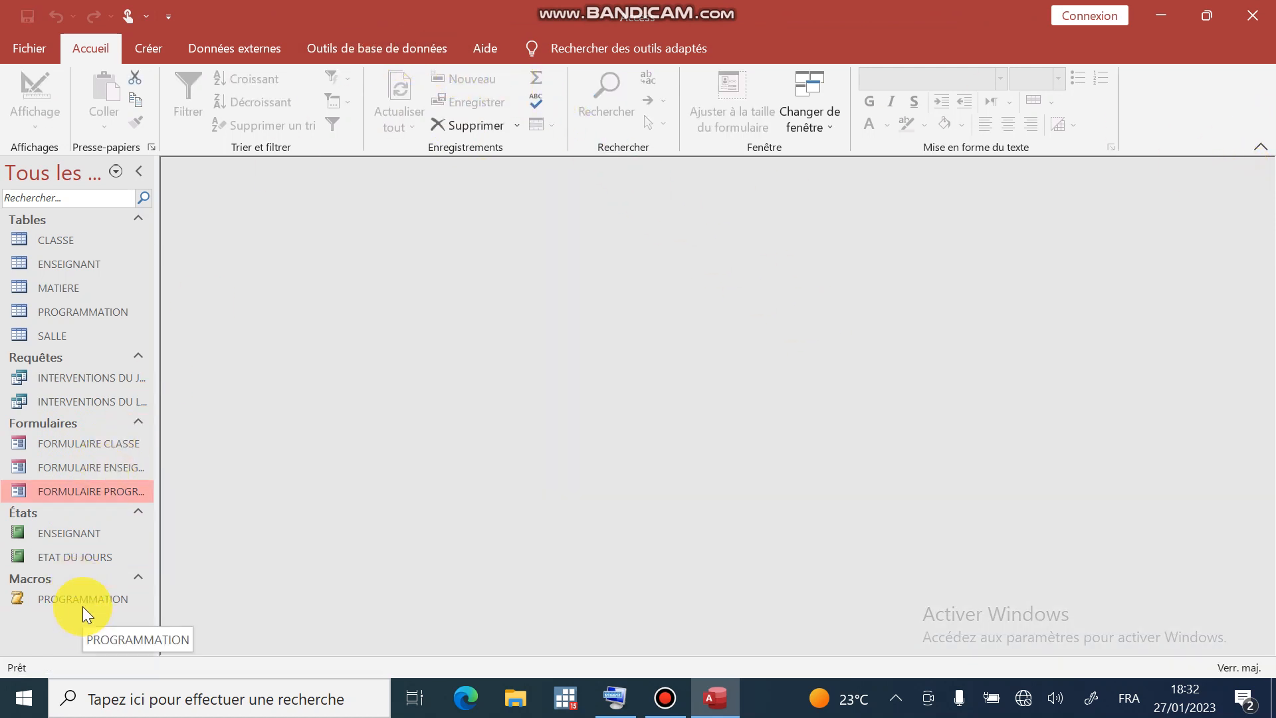
# - Create a new macro with an ExécuterMacro action running the PROGRAMMATION macro
pyautogui.click(148, 58)
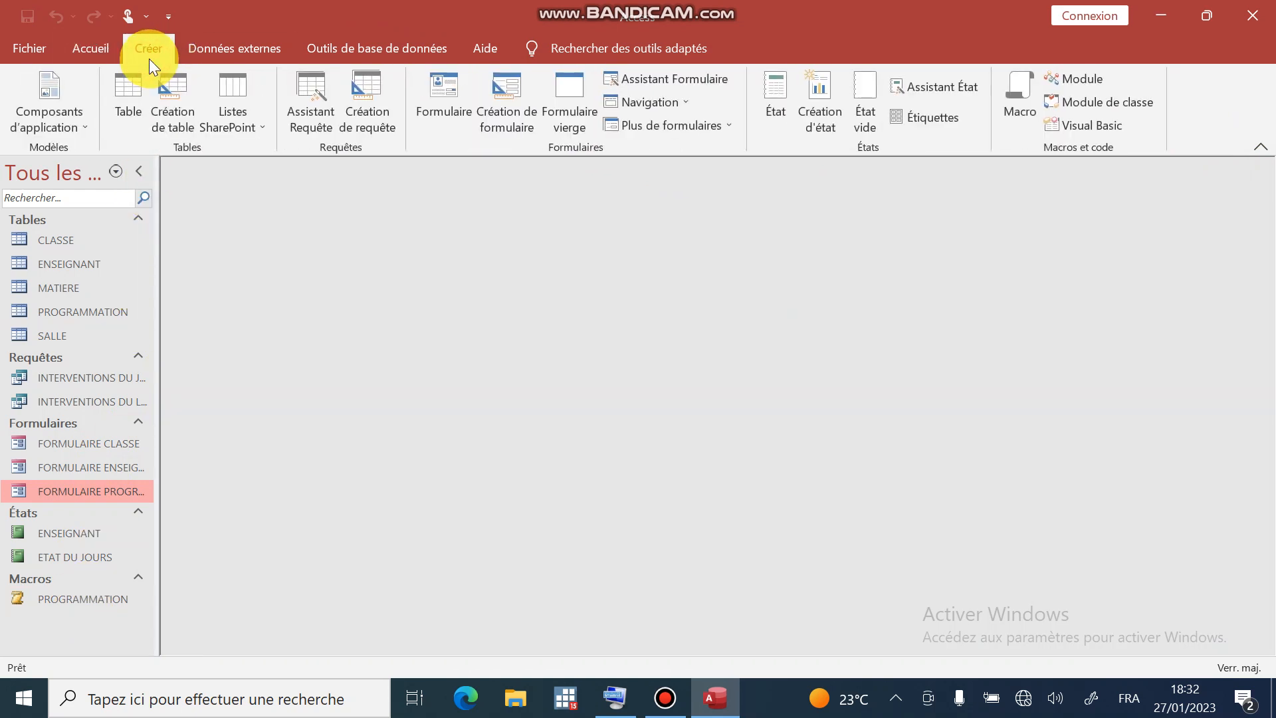
pyautogui.click(1018, 116)
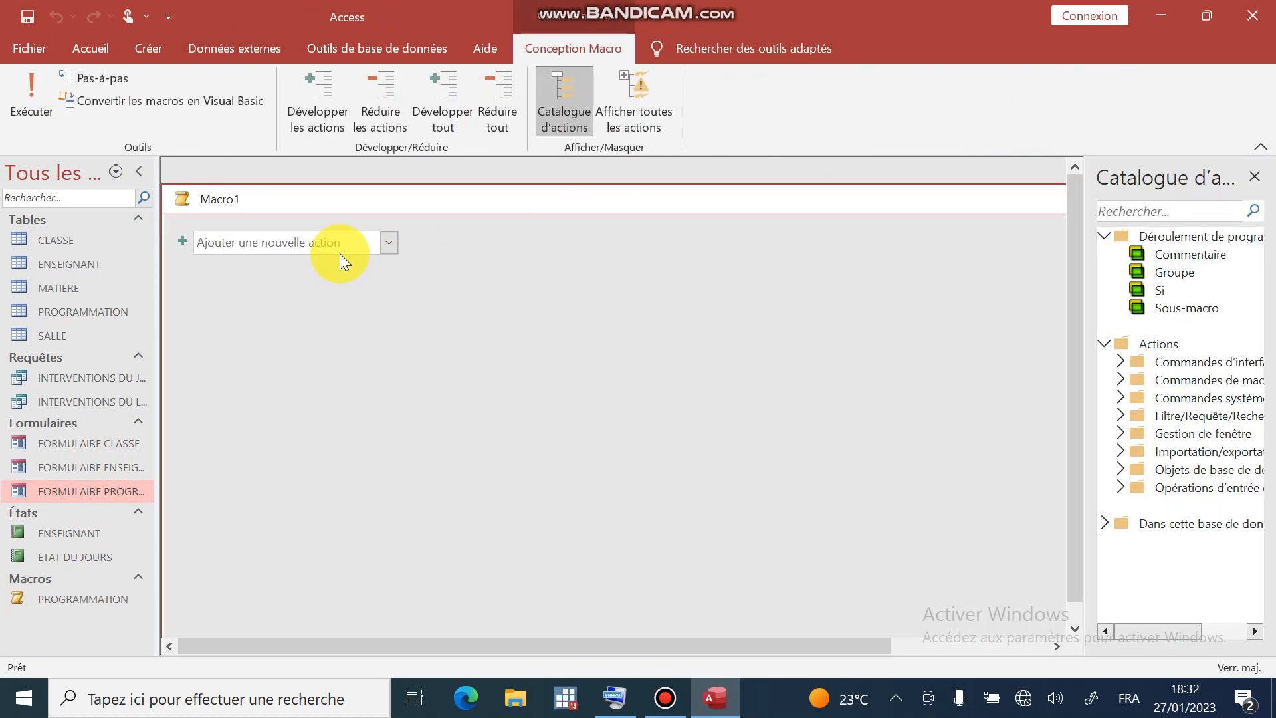
pyautogui.click(385, 242)
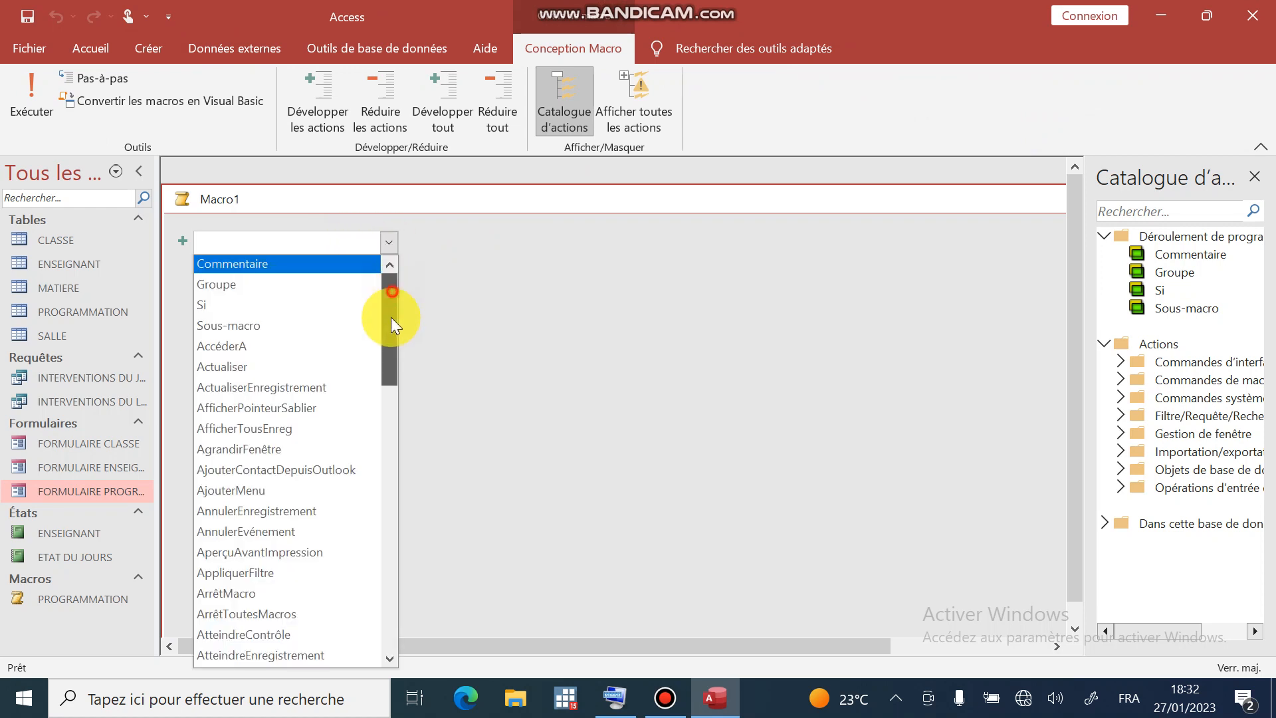
pyautogui.moveTo(391, 317); pyautogui.dragTo(376, 451)
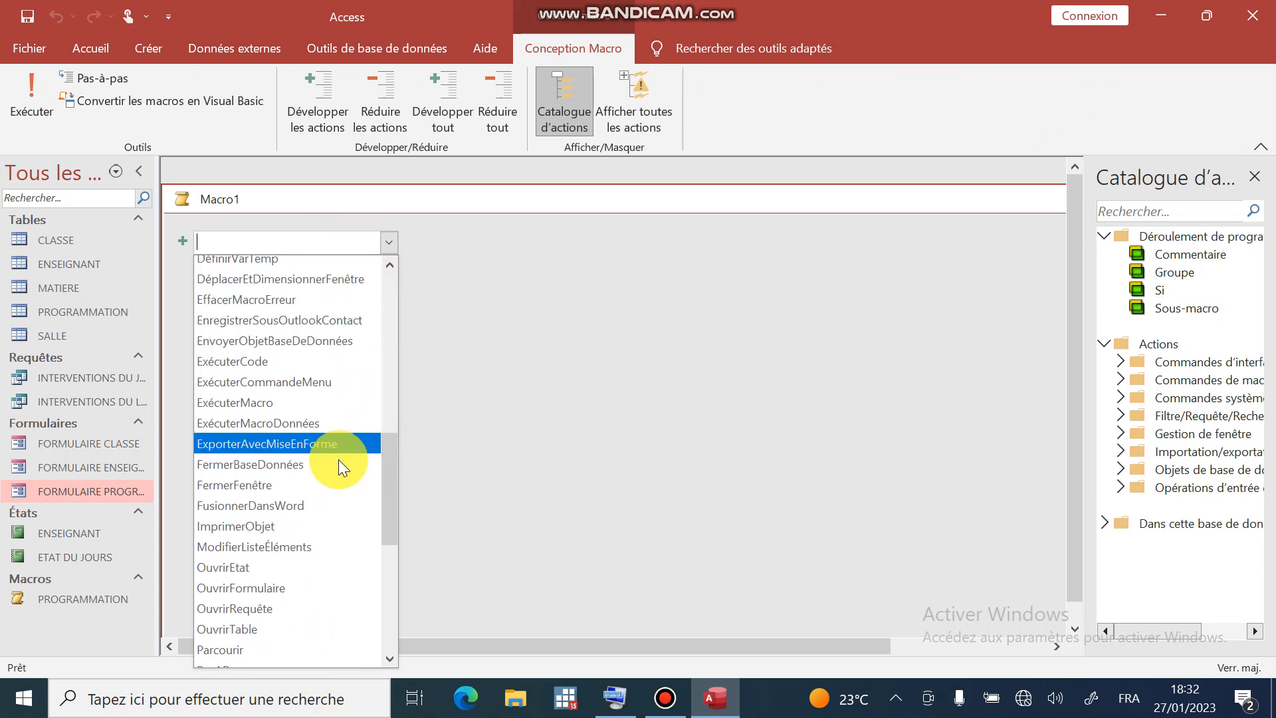
pyautogui.click(269, 403)
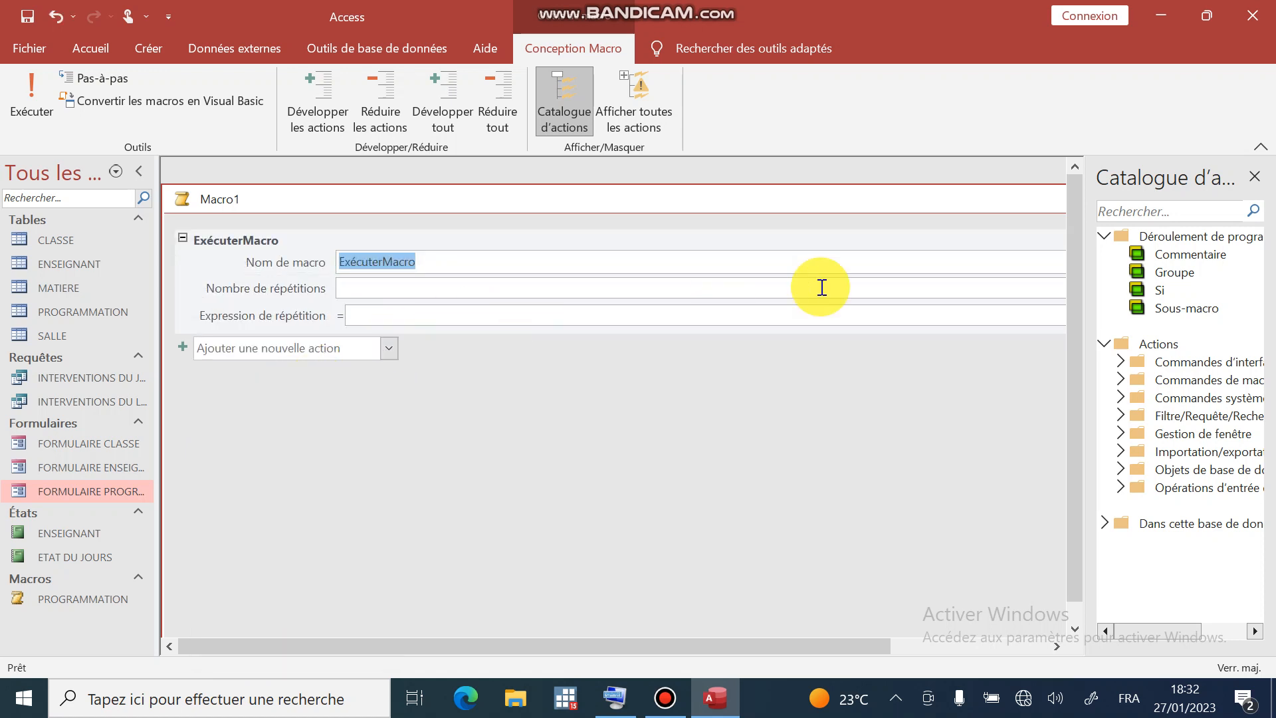
pyautogui.click(1254, 176)
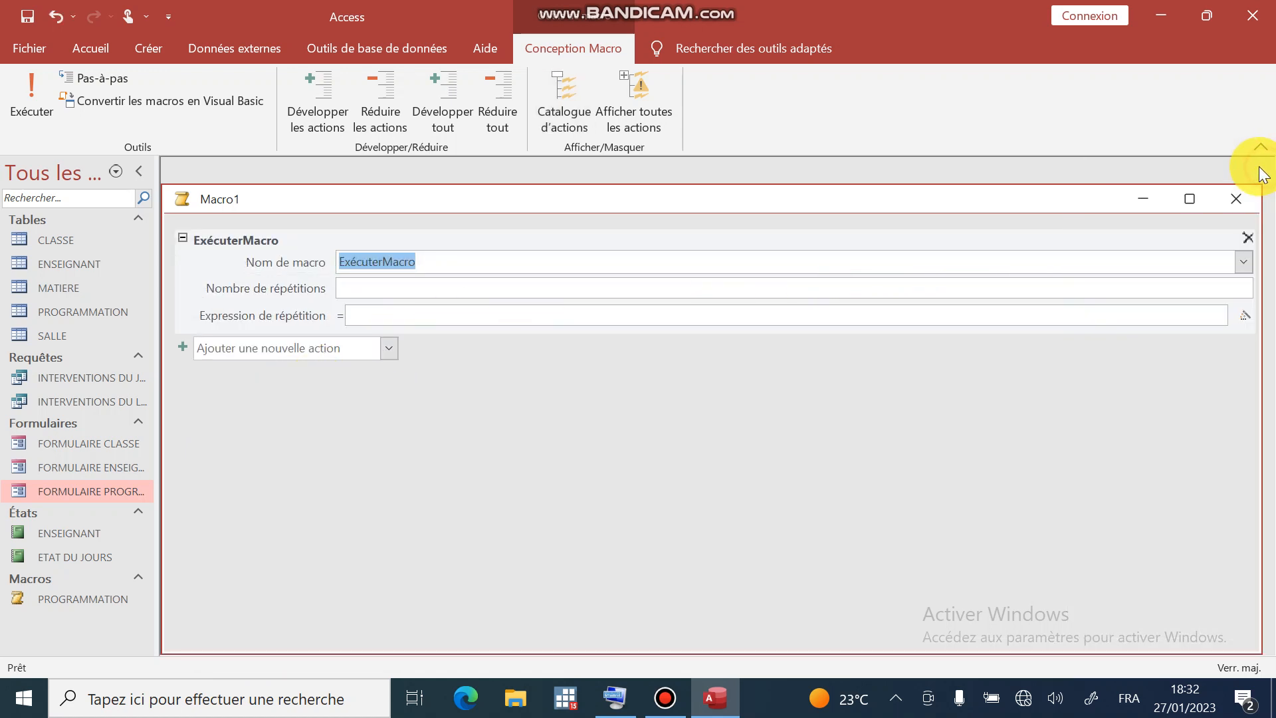
pyautogui.click(1239, 266)
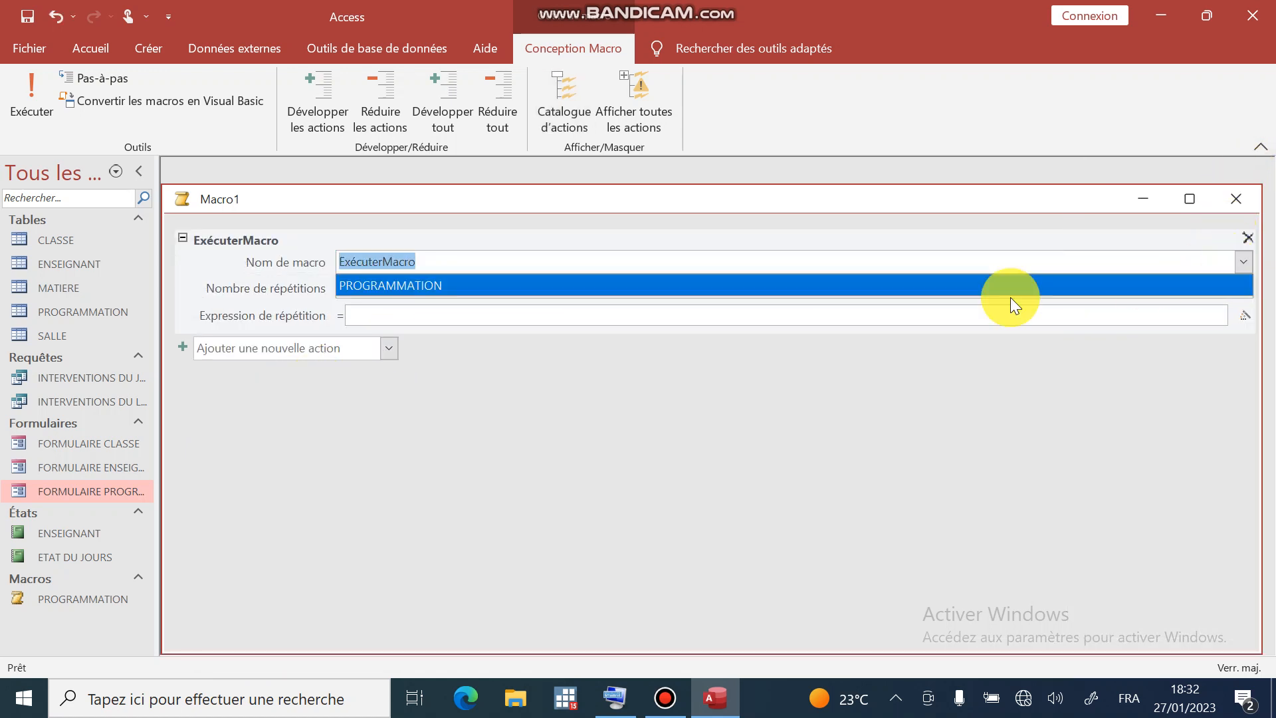
pyautogui.click(548, 289)
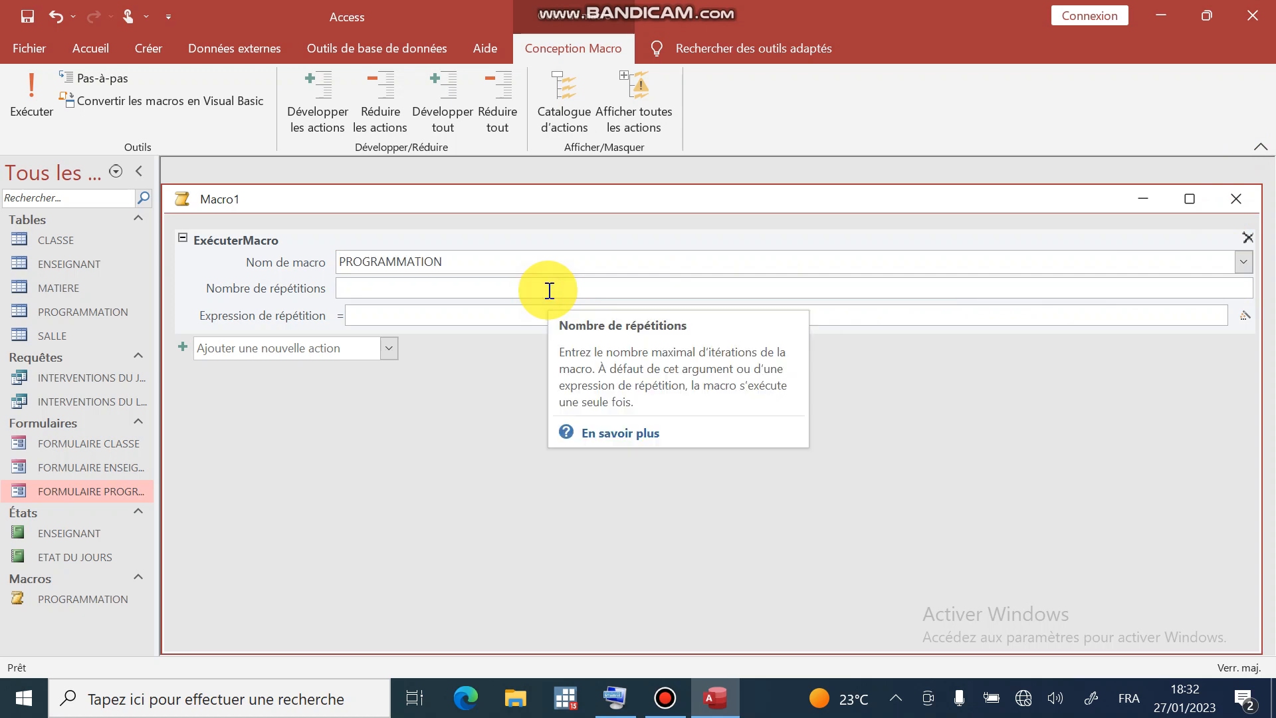
# - Save the new macro as AutoExec
pyautogui.hotkey('ctrl', 's')
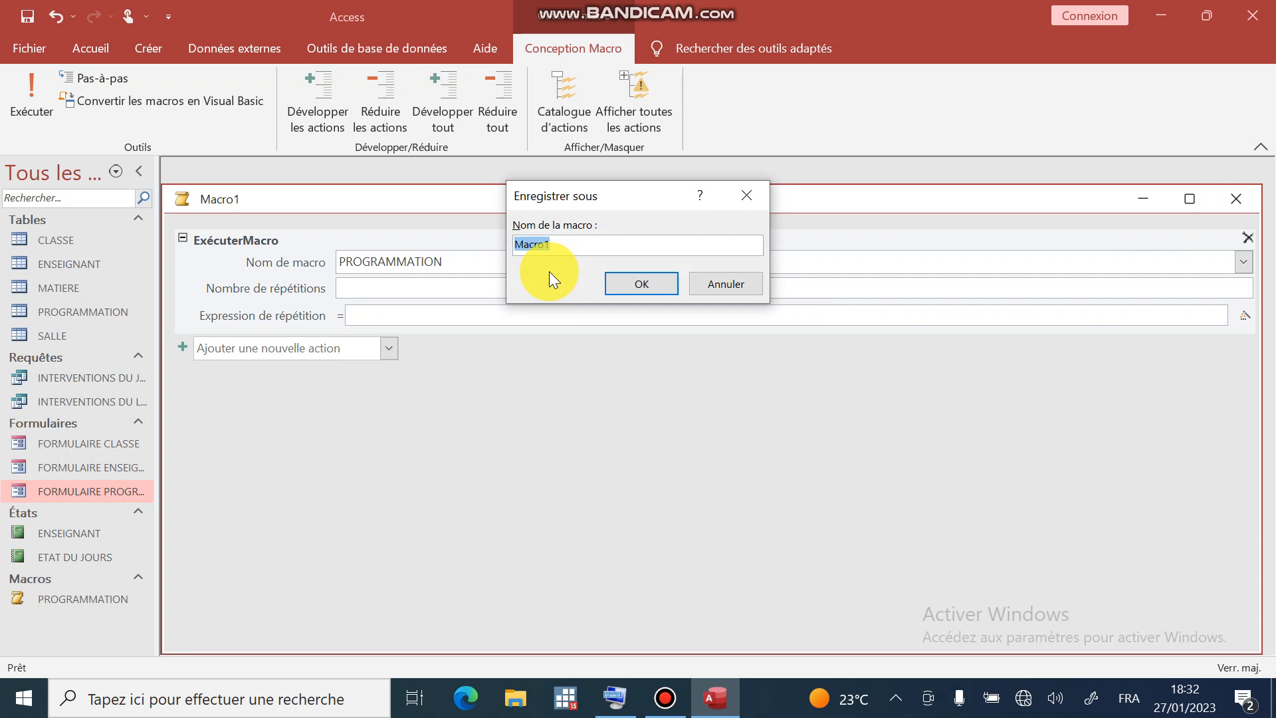
pyautogui.write('Auto')
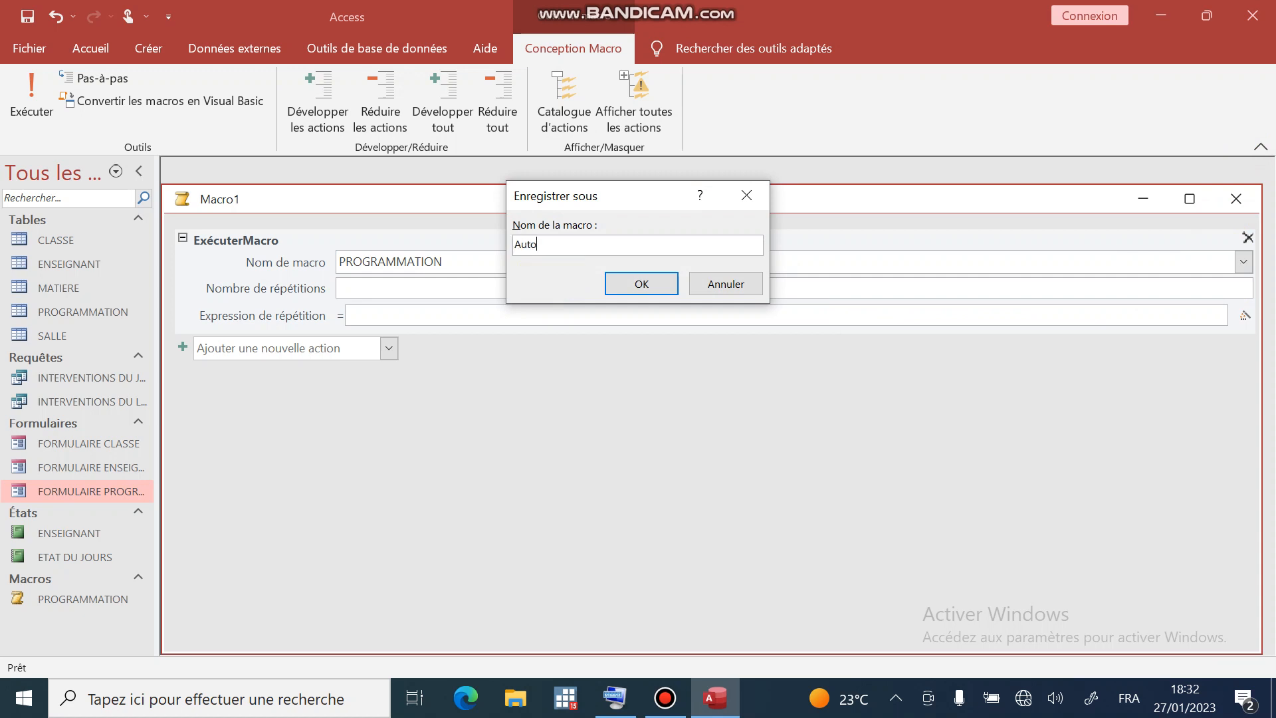
pyautogui.write('Exec')
pyautogui.click(664, 293)
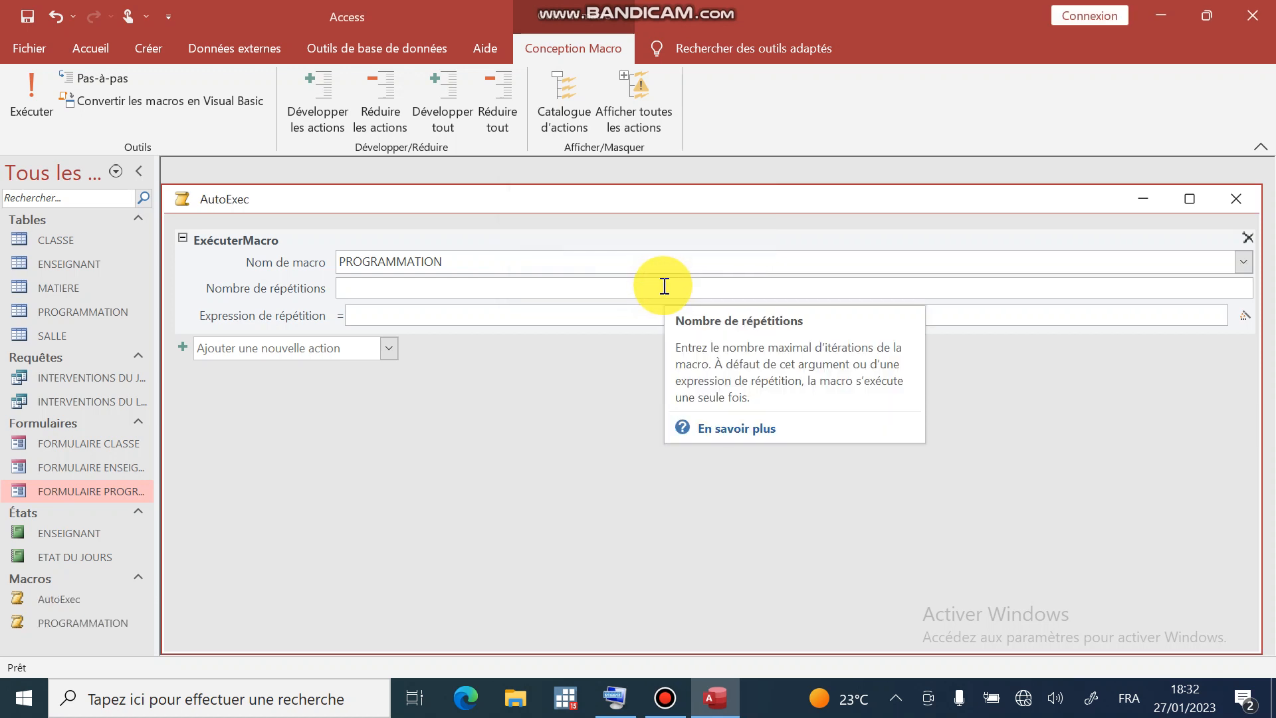
# - Close Access, reopen the database from the desktop and unlock it with the database password
pyautogui.click(1253, 16)
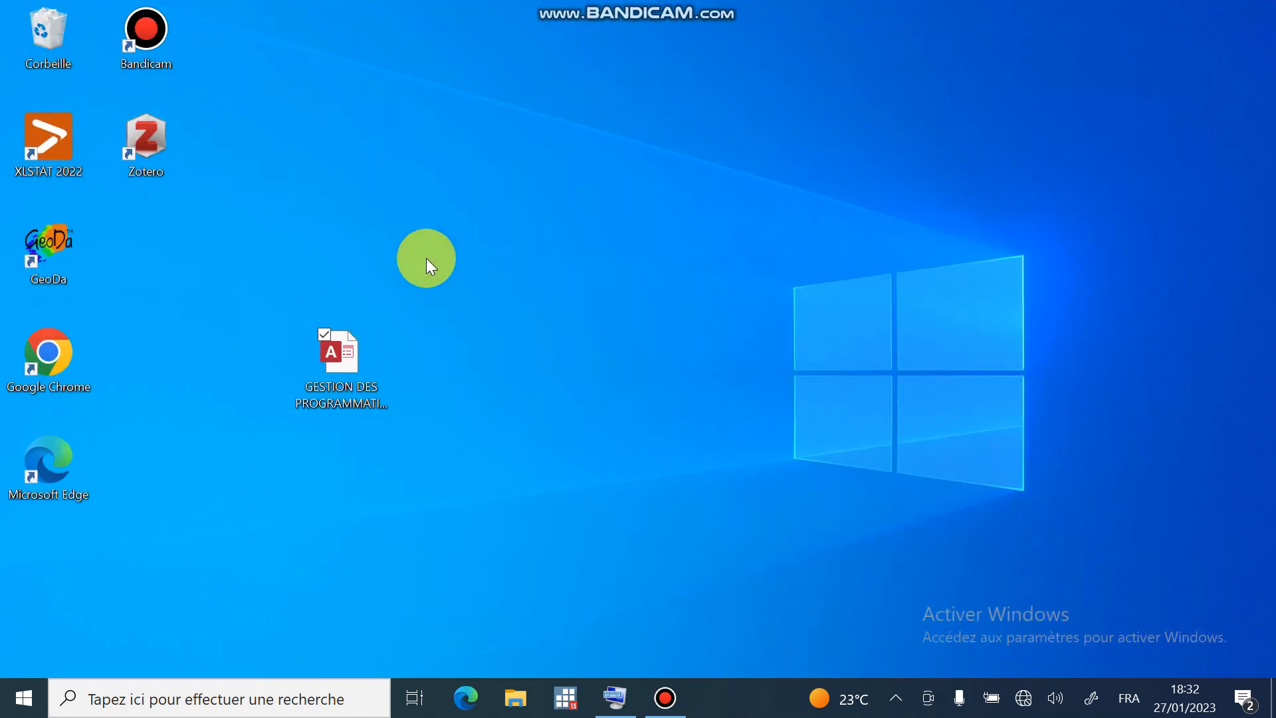
pyautogui.click(341, 367)
pyautogui.doubleClick(341, 366)
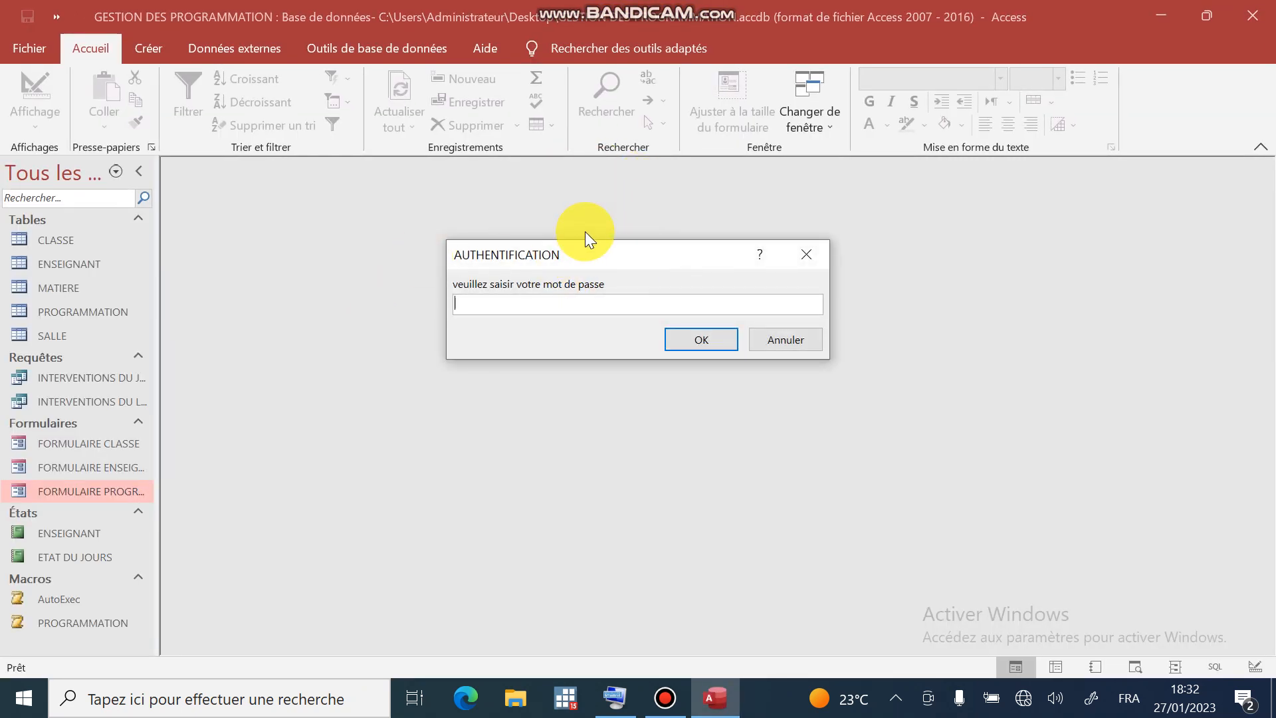
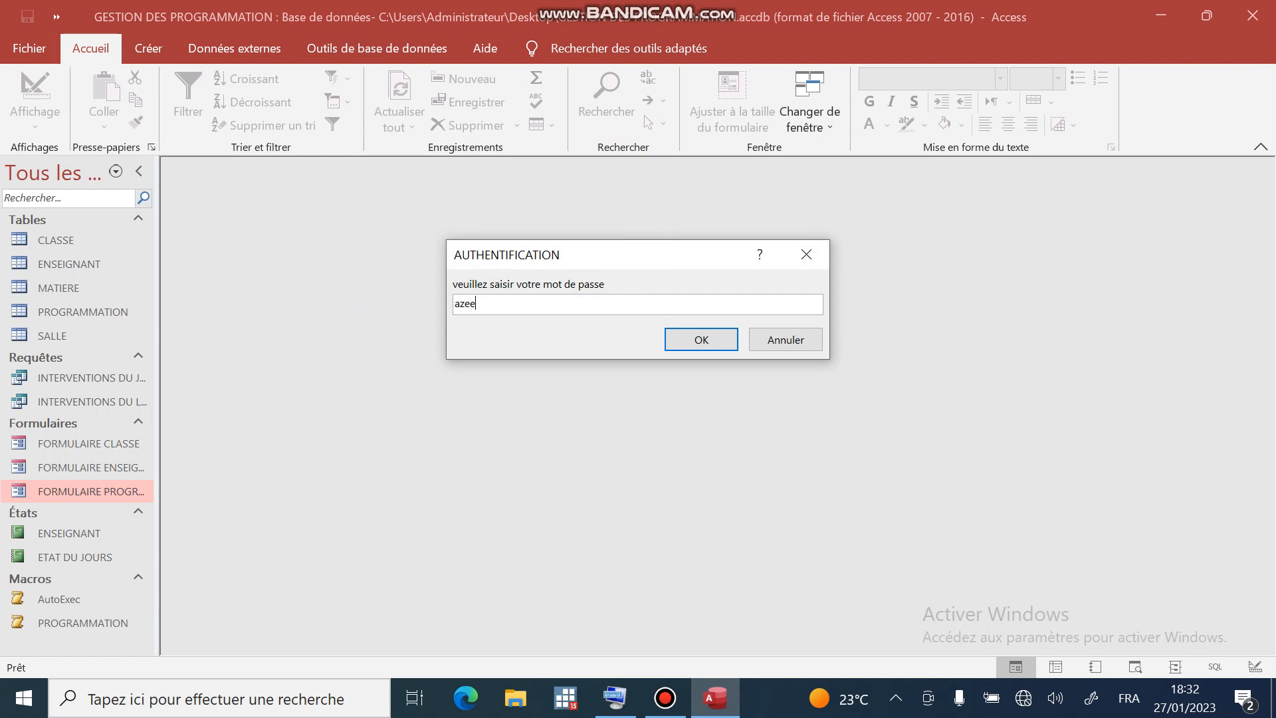
pyautogui.press('Return')
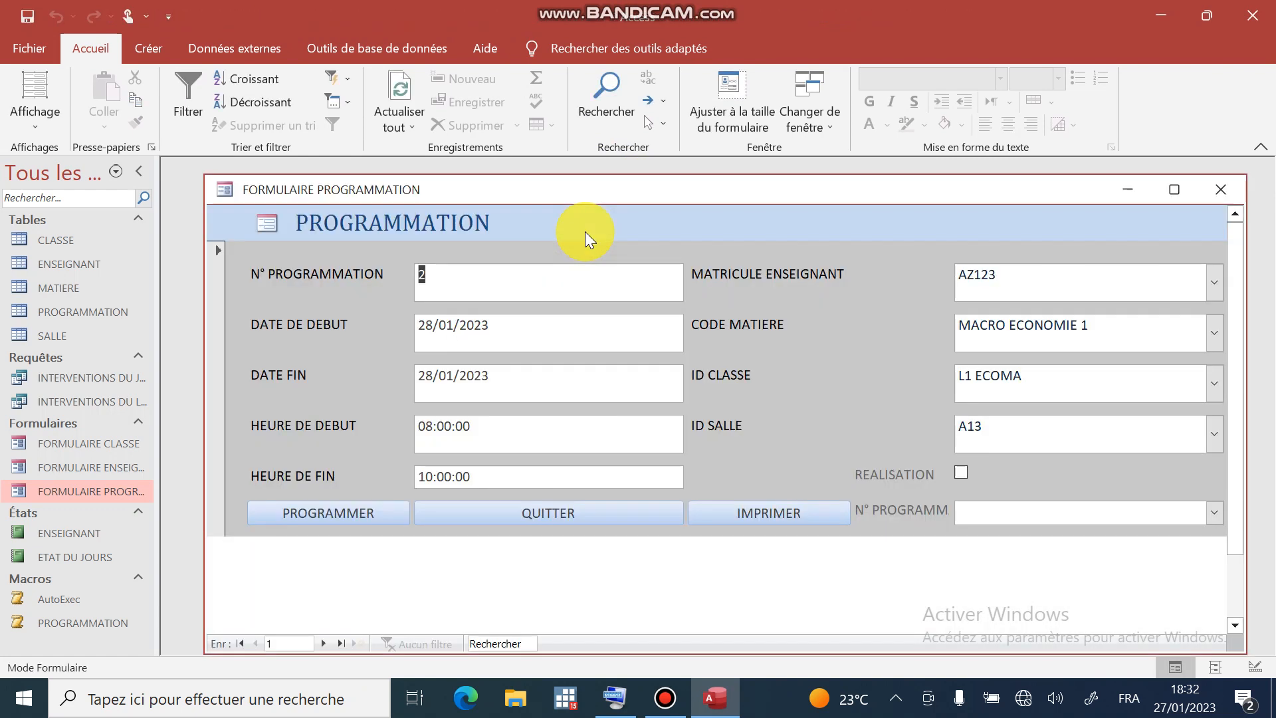
# - Check the DATE FIN calendar without changing the date, then close the form and quit Access
pyautogui.click(490, 387)
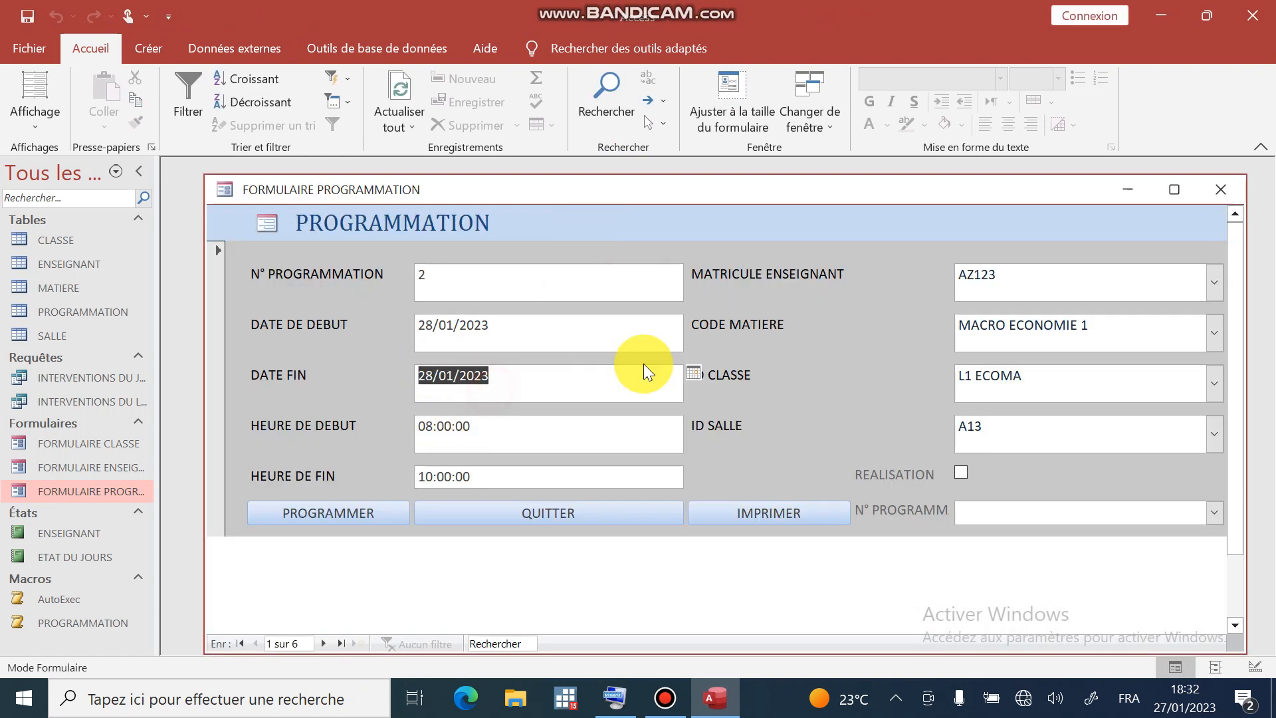
pyautogui.click(693, 375)
pyautogui.click(695, 375)
pyautogui.click(696, 373)
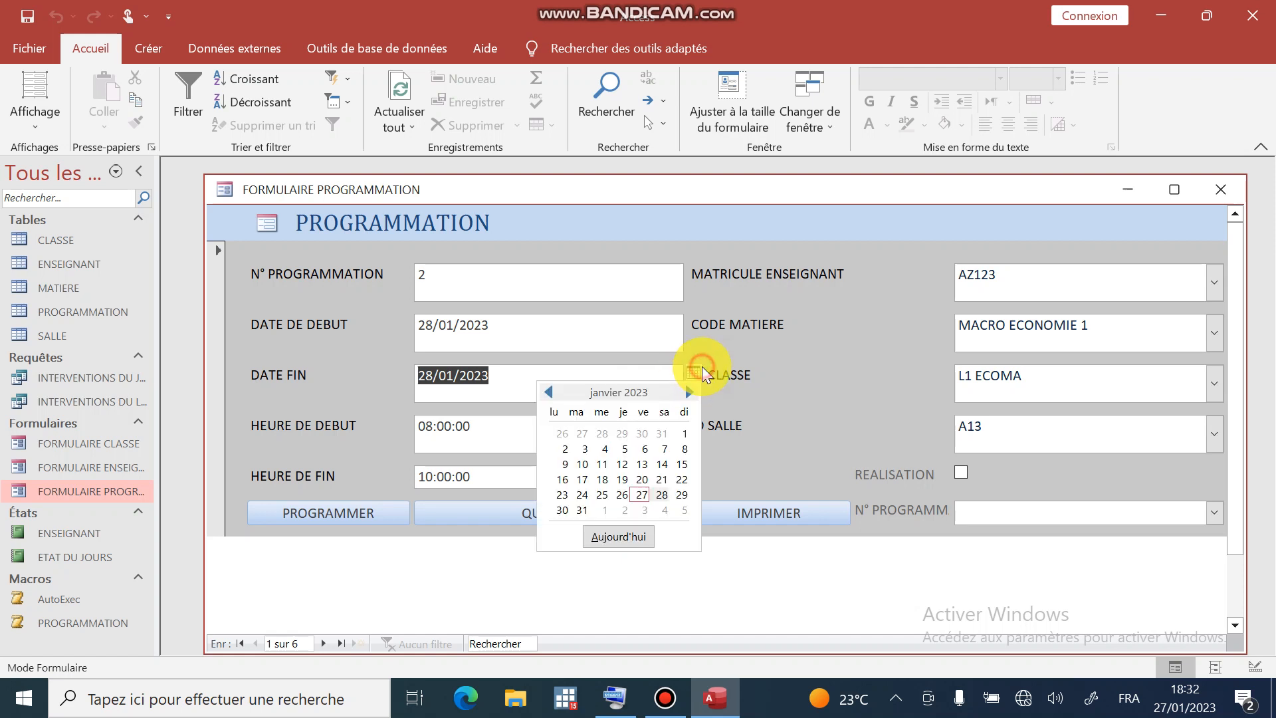
pyautogui.click(667, 445)
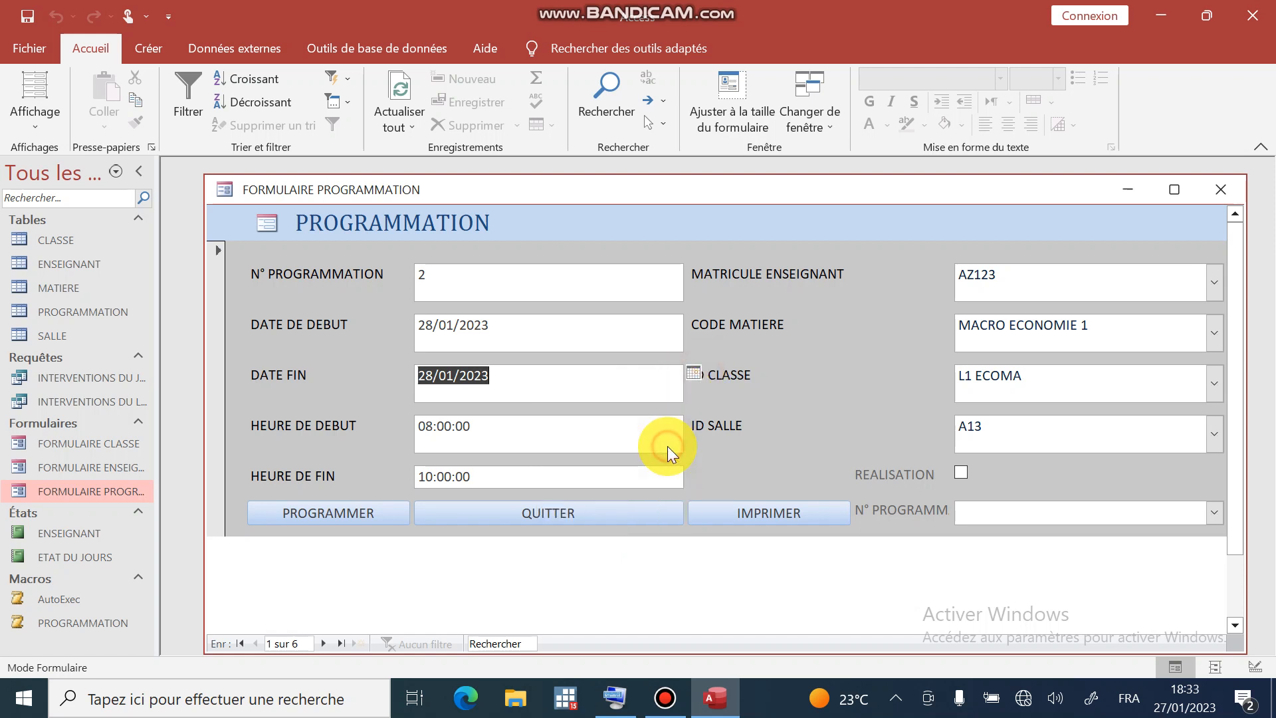
pyautogui.click(697, 370)
pyautogui.click(598, 485)
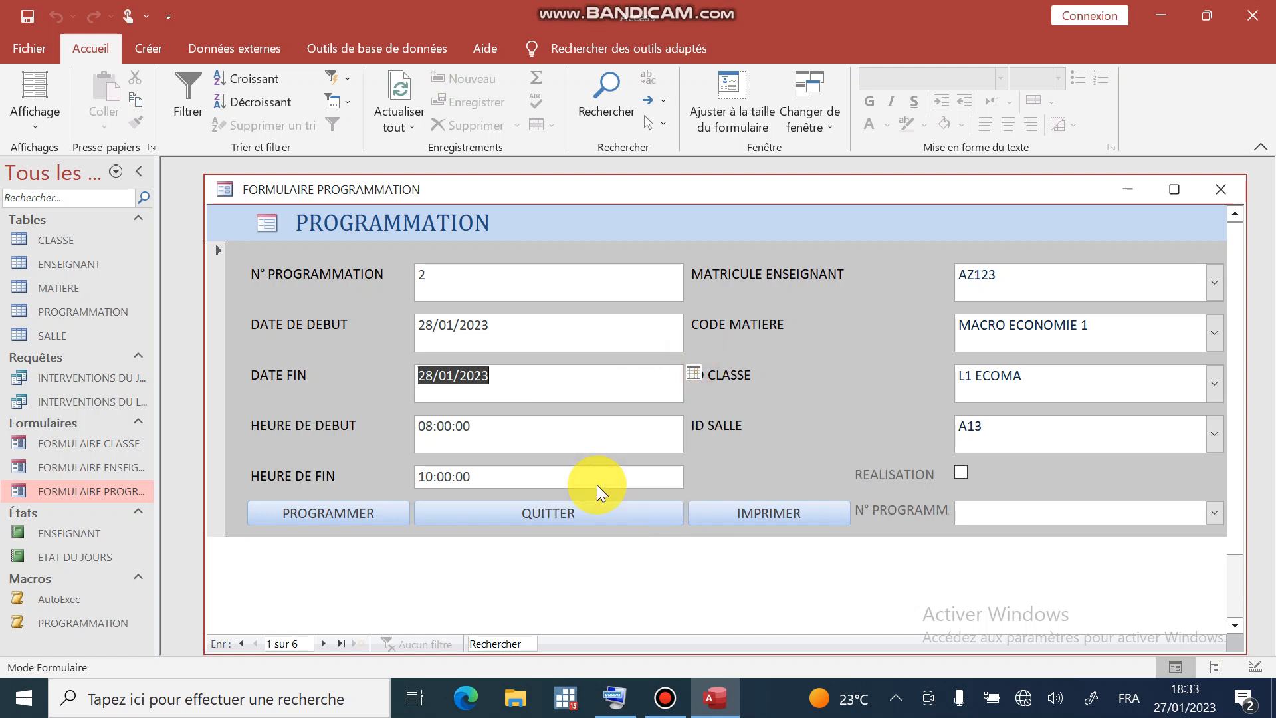
pyautogui.click(580, 513)
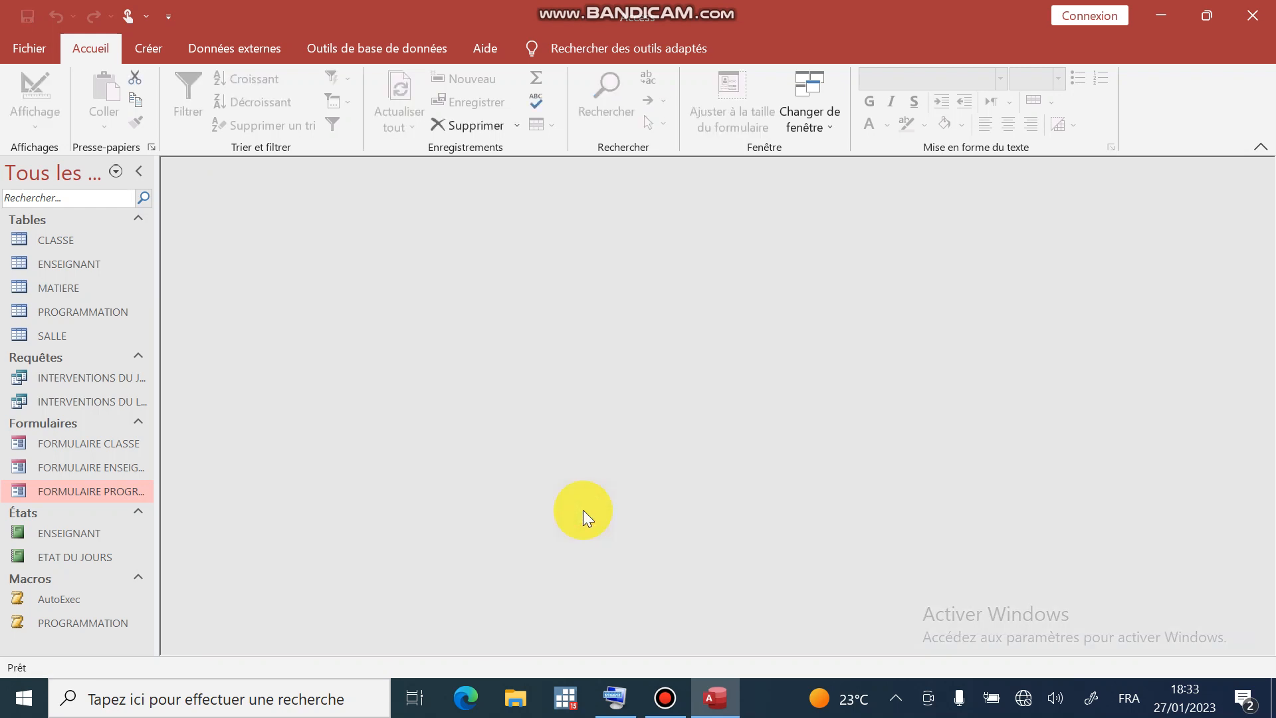
pyautogui.click(1253, 15)
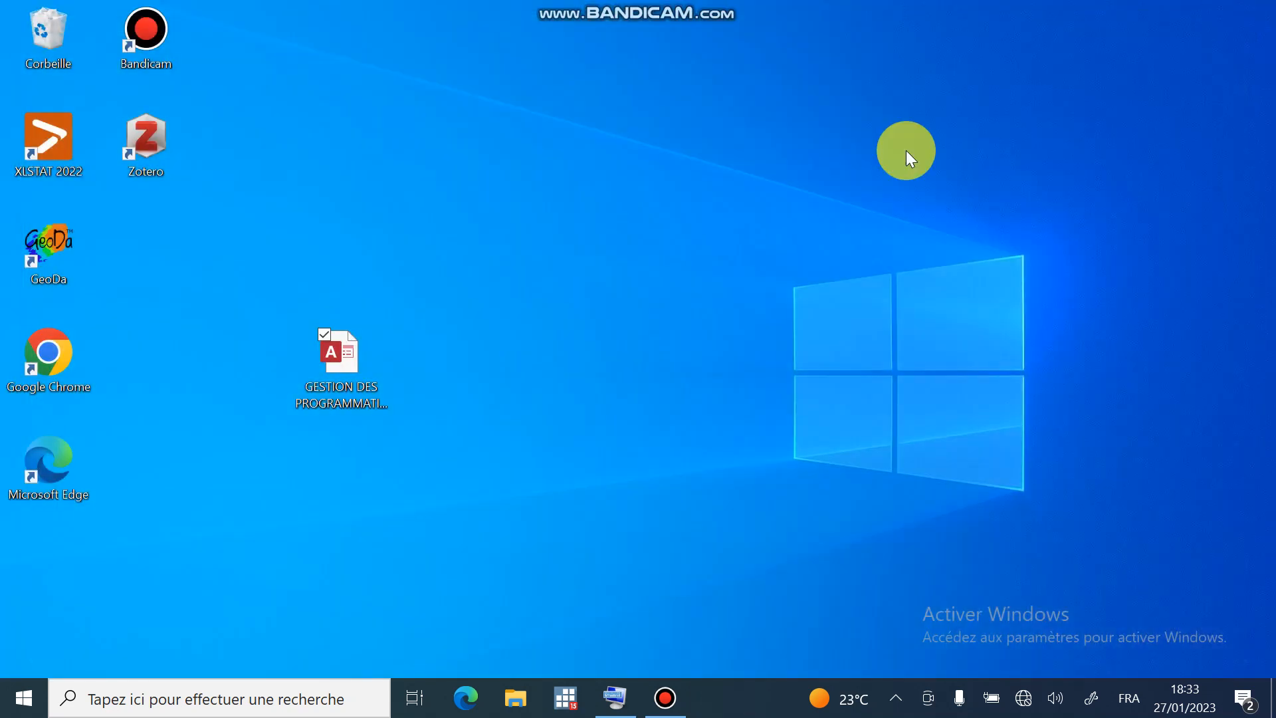
# - Reopen the GESTION DES PROGRAMMATION database and unlock it with the database password
pyautogui.doubleClick(369, 350)
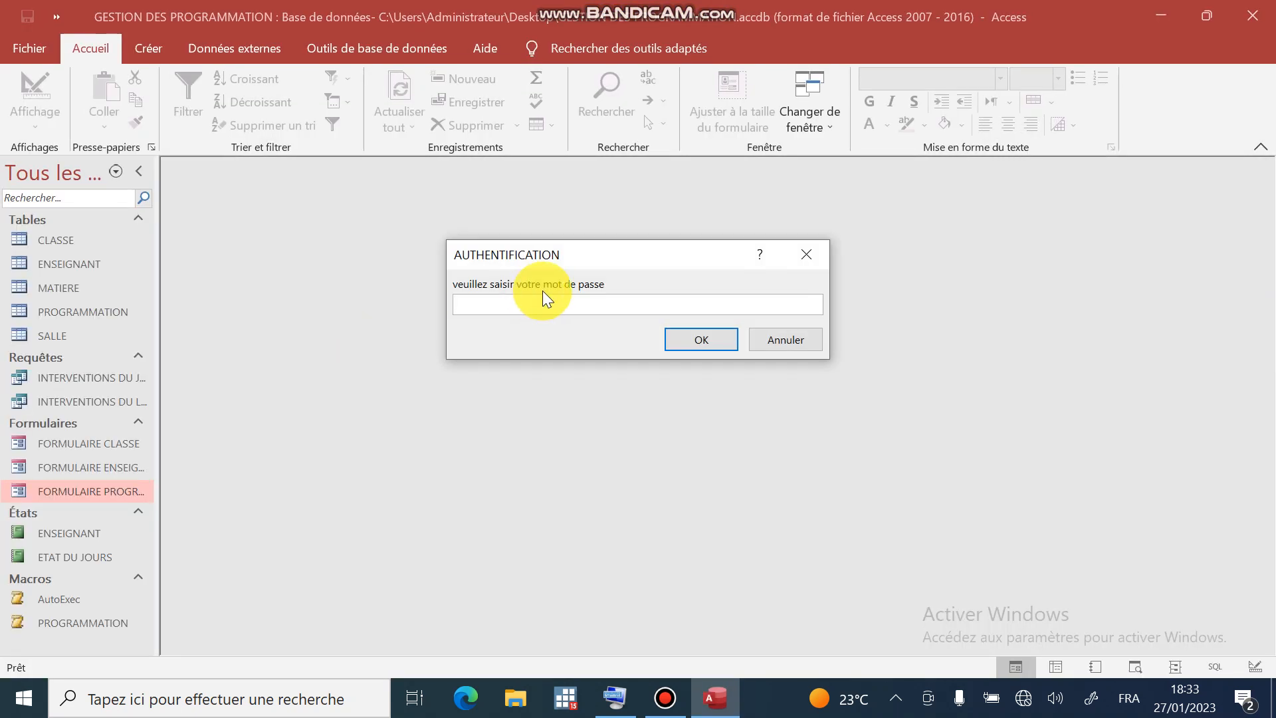
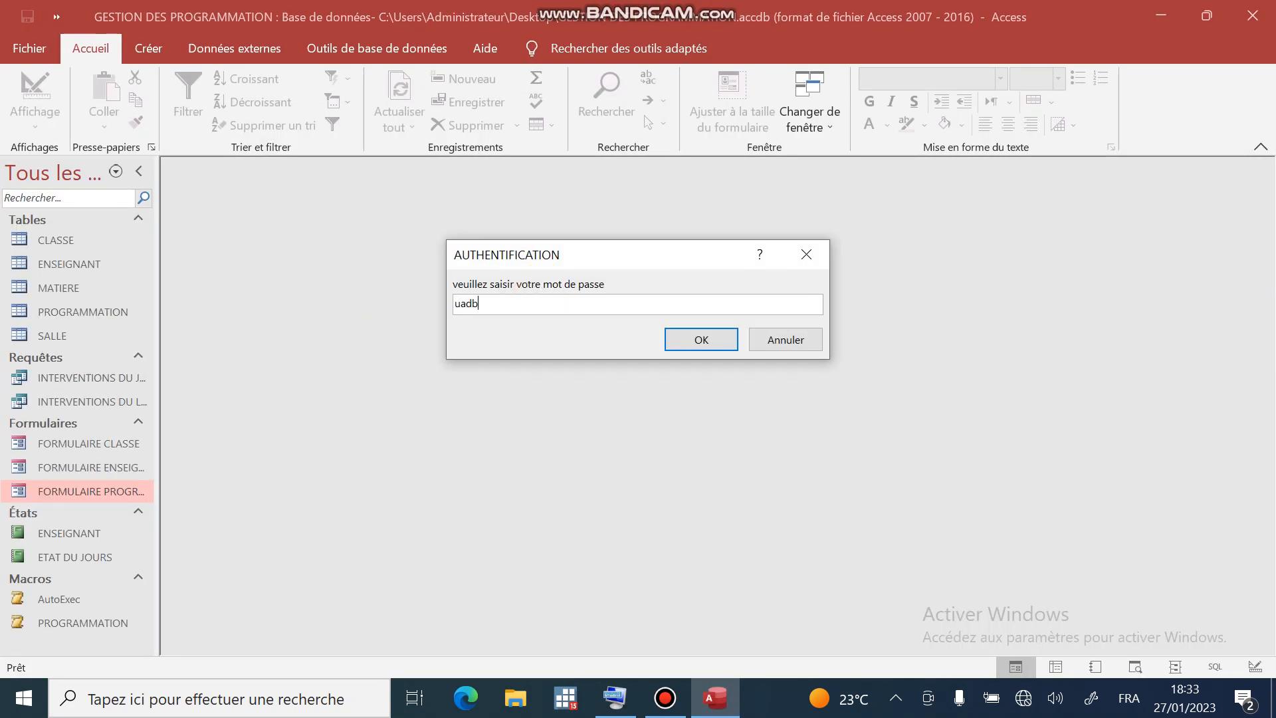
pyautogui.press('capslock')
pyautogui.press('Return')
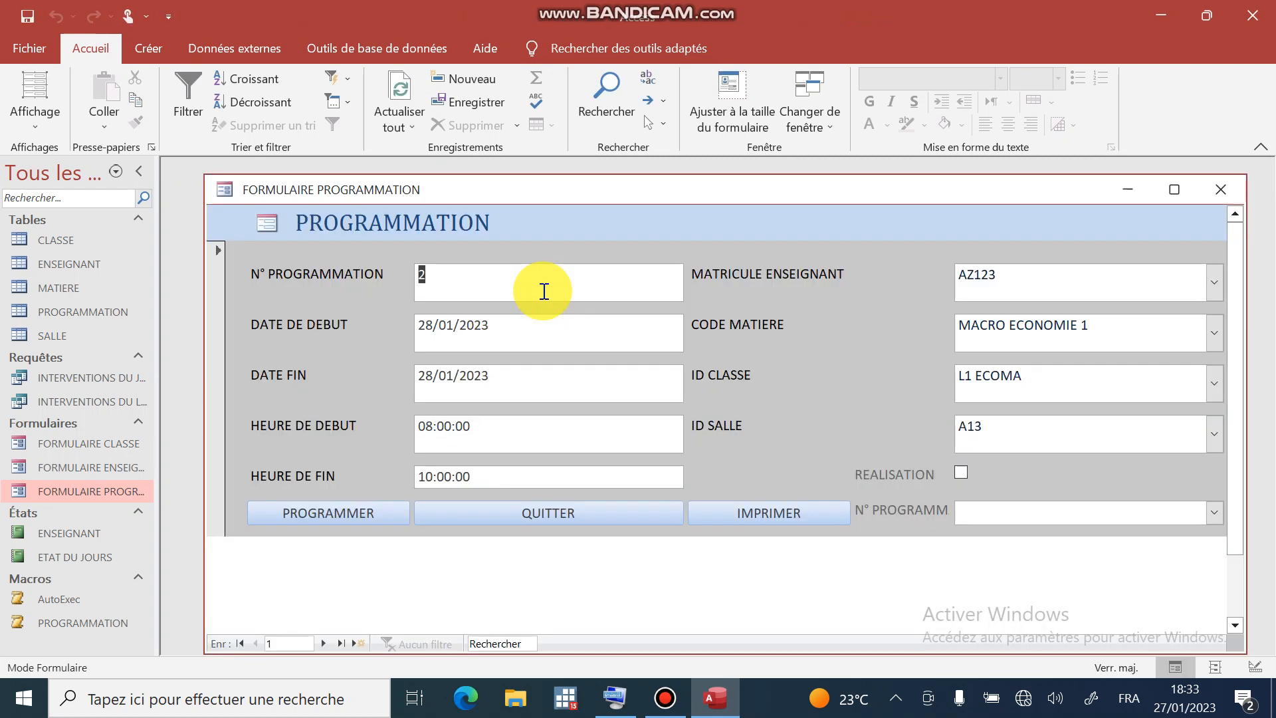
# - Set record 2's DATE FIN to 18/01/2023, teacher to AZ124 and class to L2 ECOMA
pyautogui.click(663, 369)
pyautogui.click(690, 373)
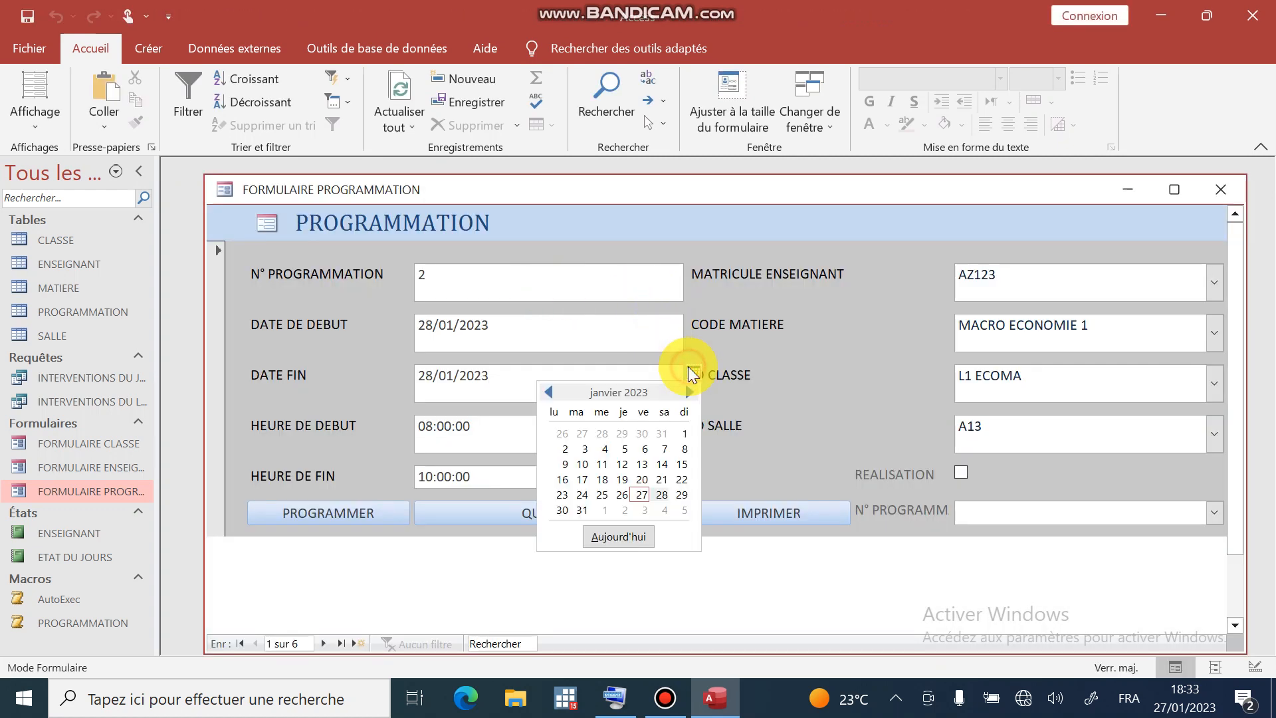
pyautogui.click(603, 480)
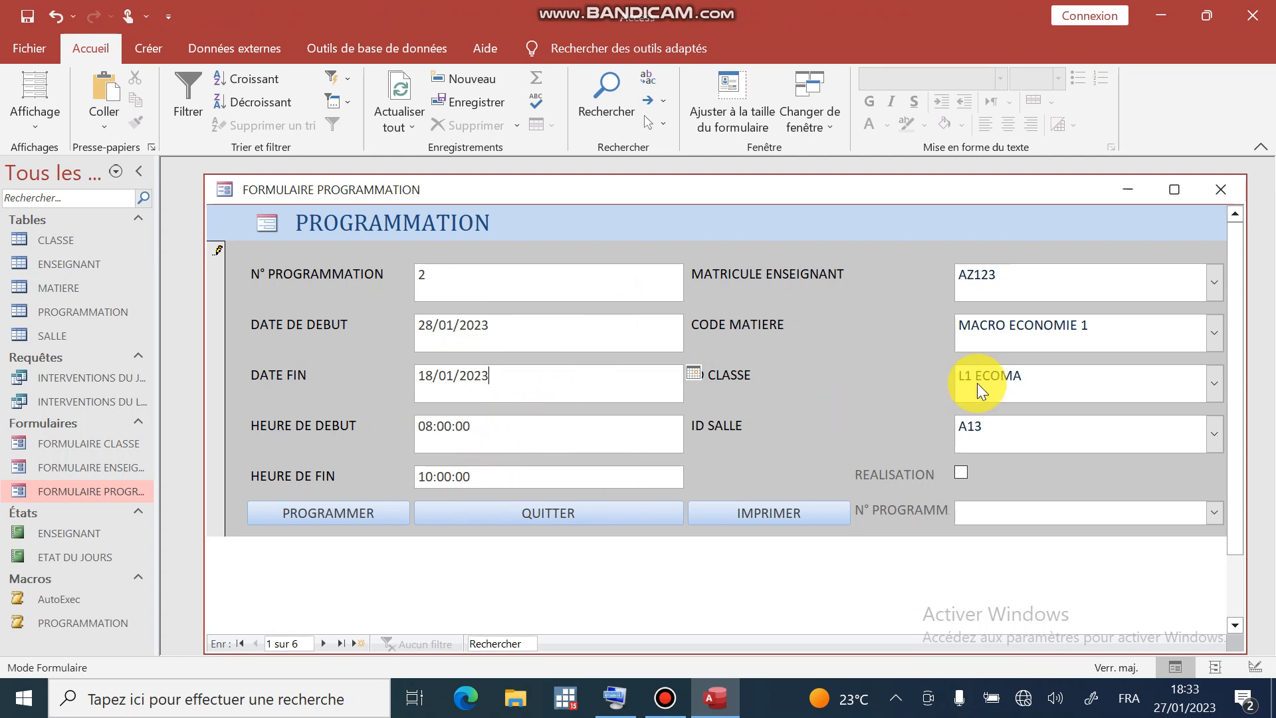
pyautogui.click(1208, 282)
pyautogui.click(1077, 330)
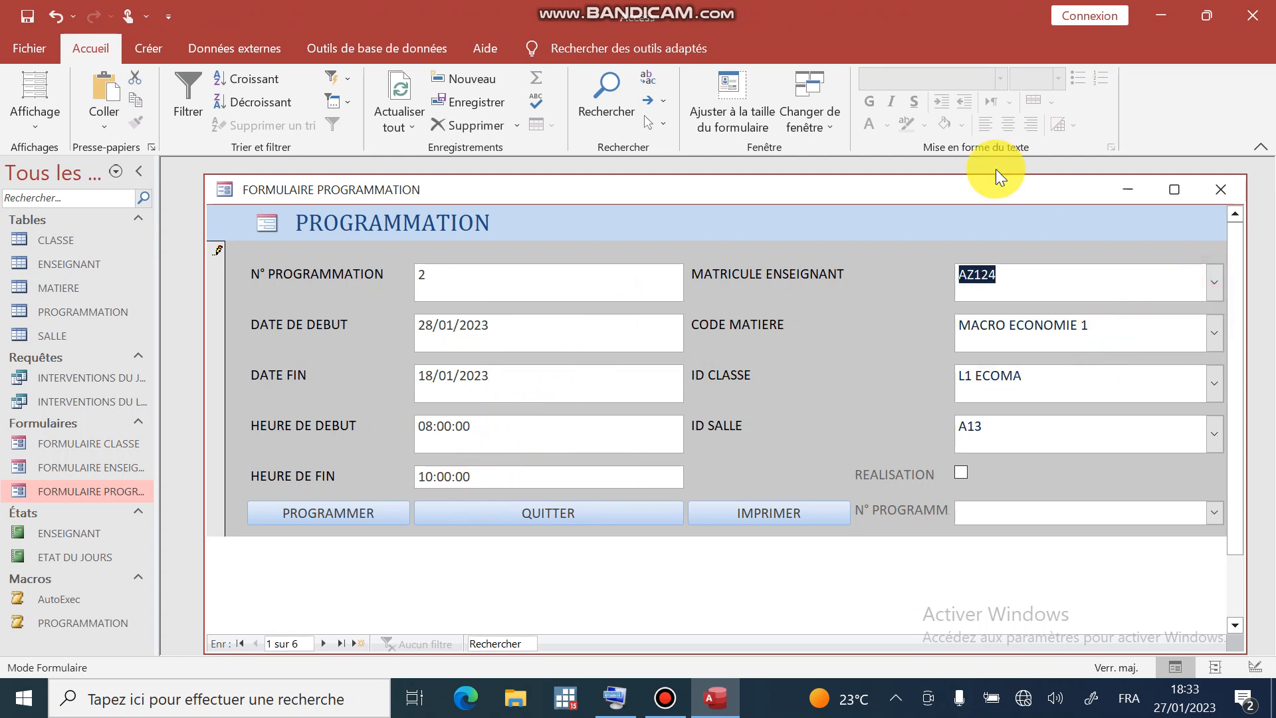
pyautogui.click(1210, 392)
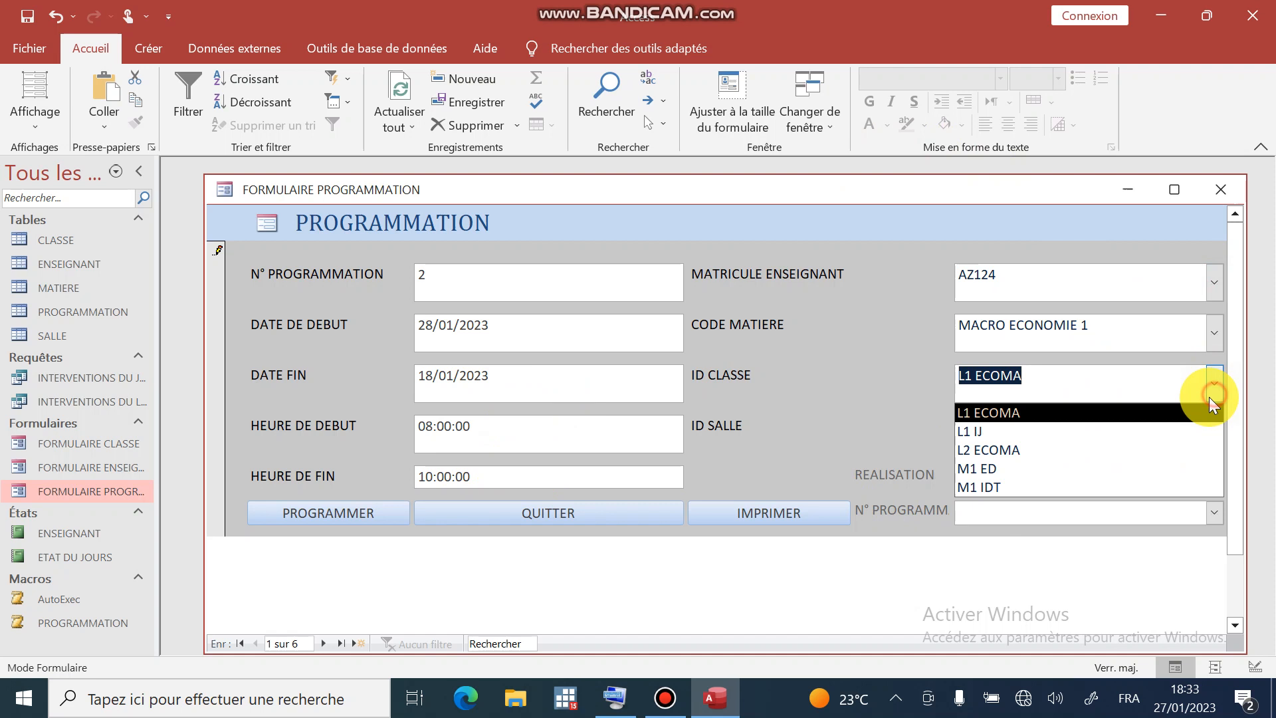
pyautogui.click(1072, 456)
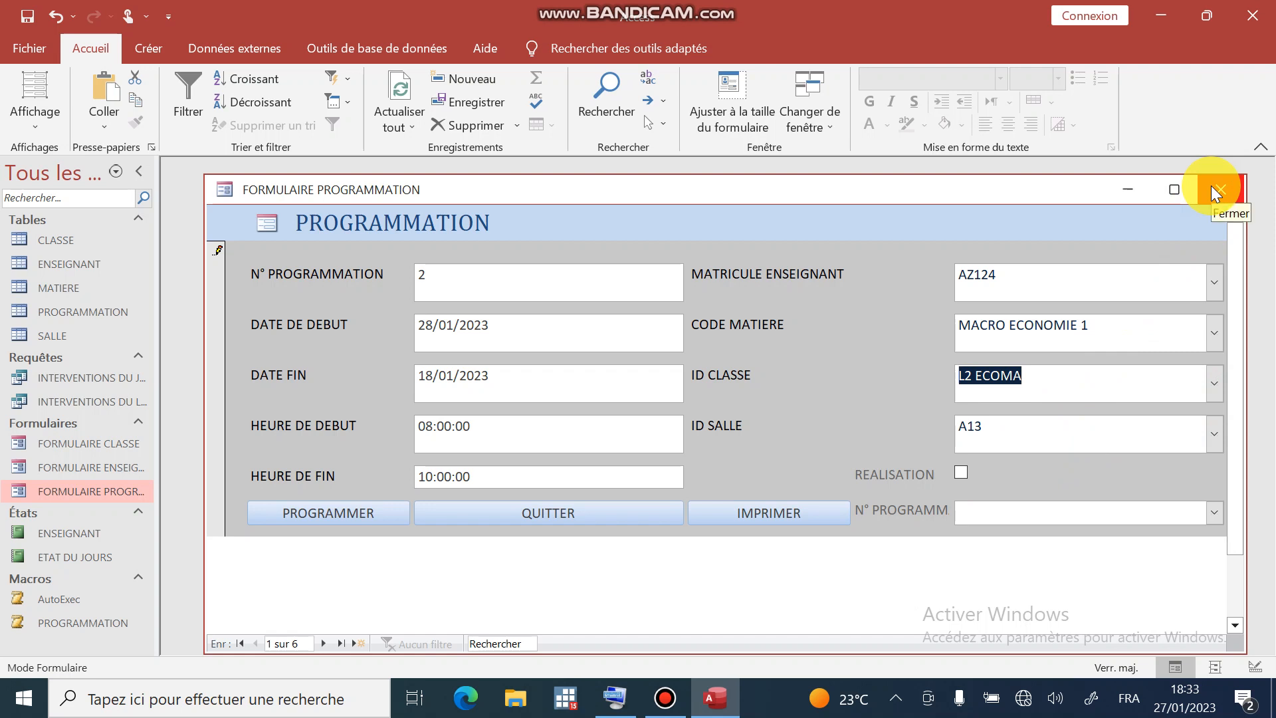
# - Open the MATIERE and ENSEIGNANT tables, then quit Access
pyautogui.doubleClick(30, 285)
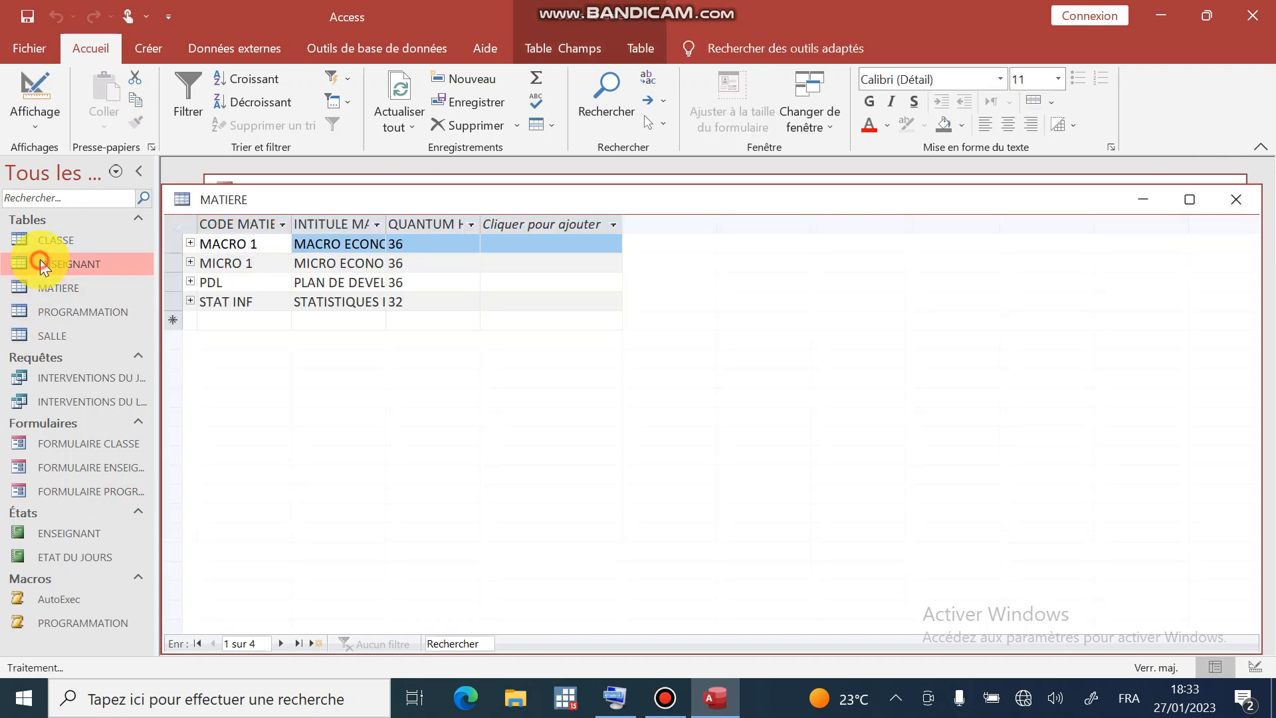
pyautogui.doubleClick(42, 265)
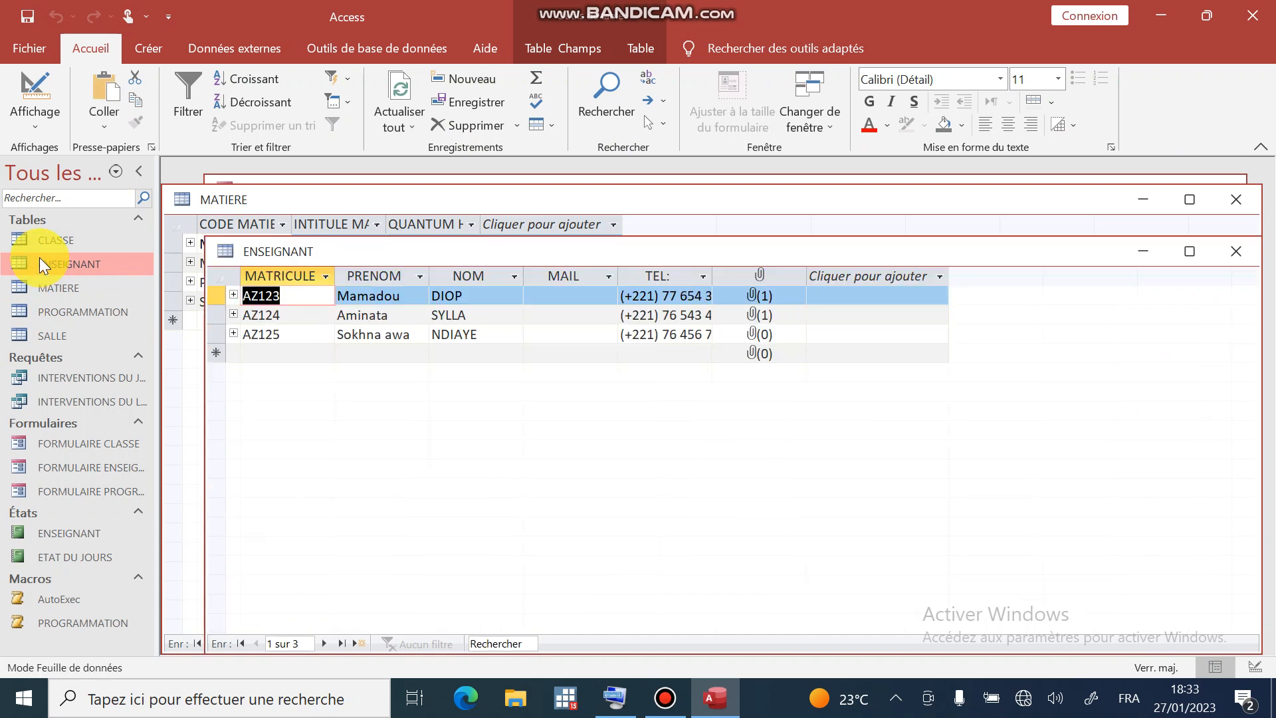
pyautogui.click(1263, 9)
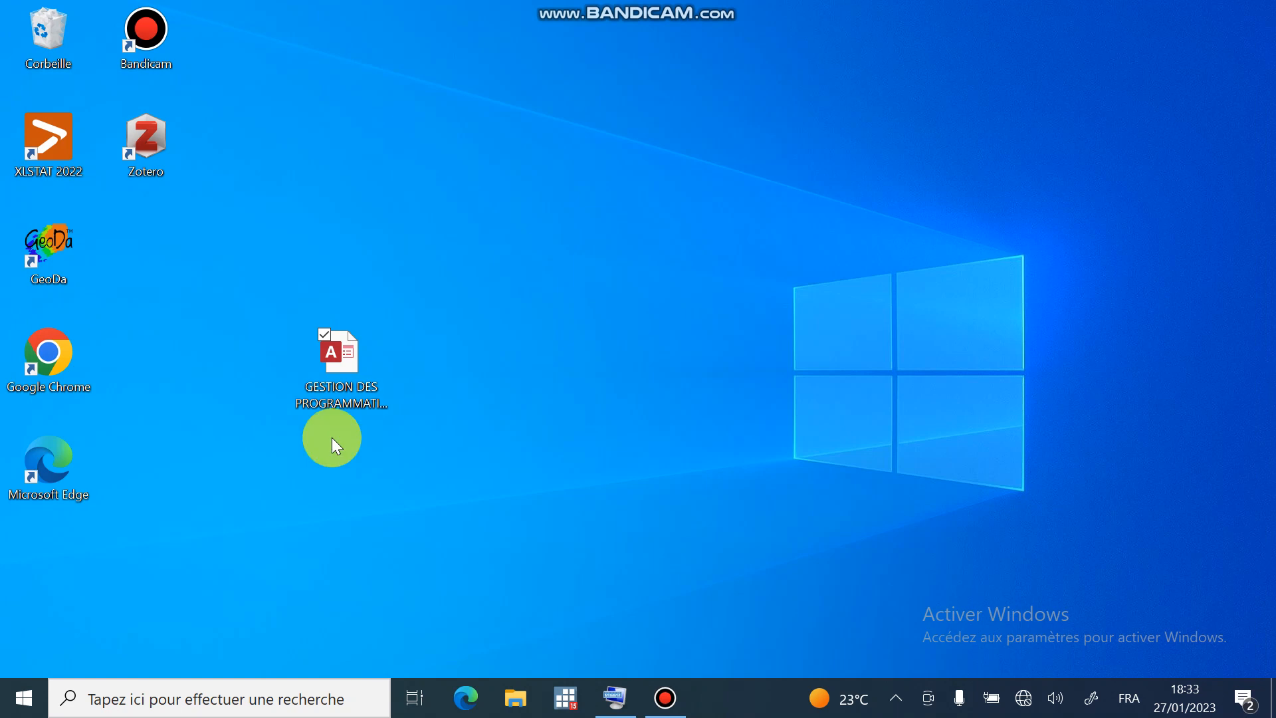
# - Reopen the GESTION DES PROGRAMMATION database and unlock it with the database password
pyautogui.doubleClick(341, 371)
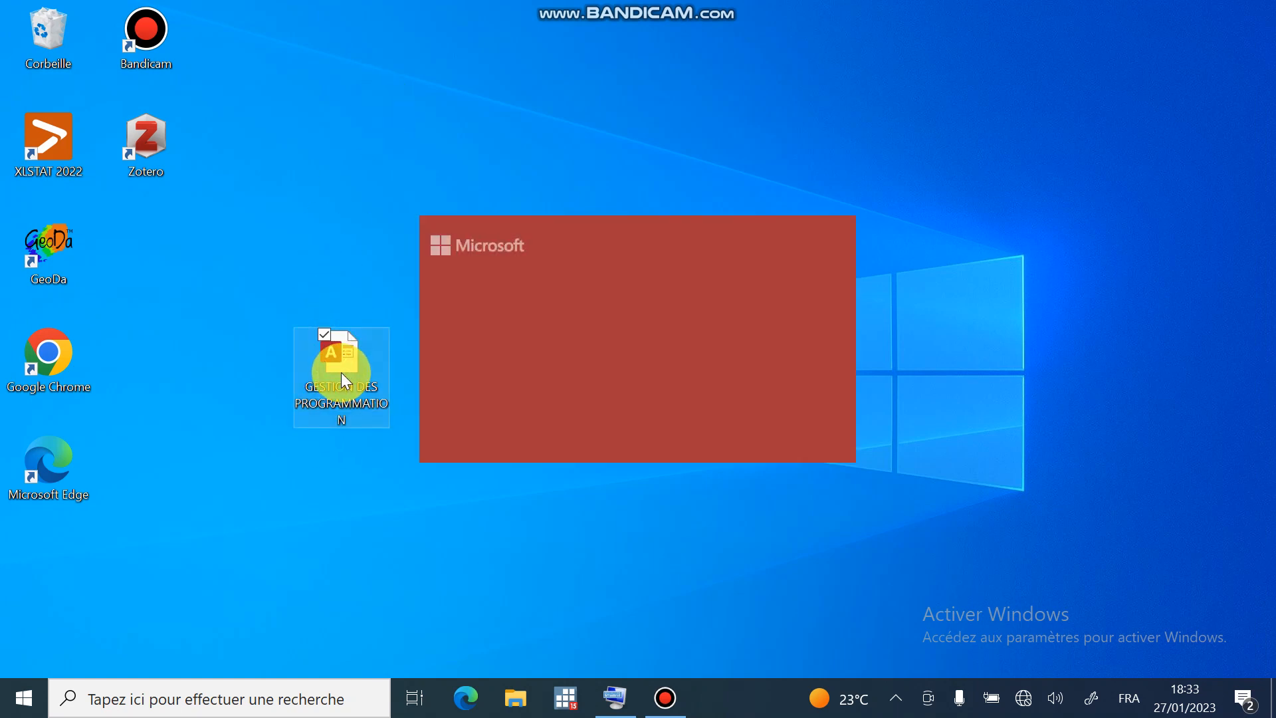
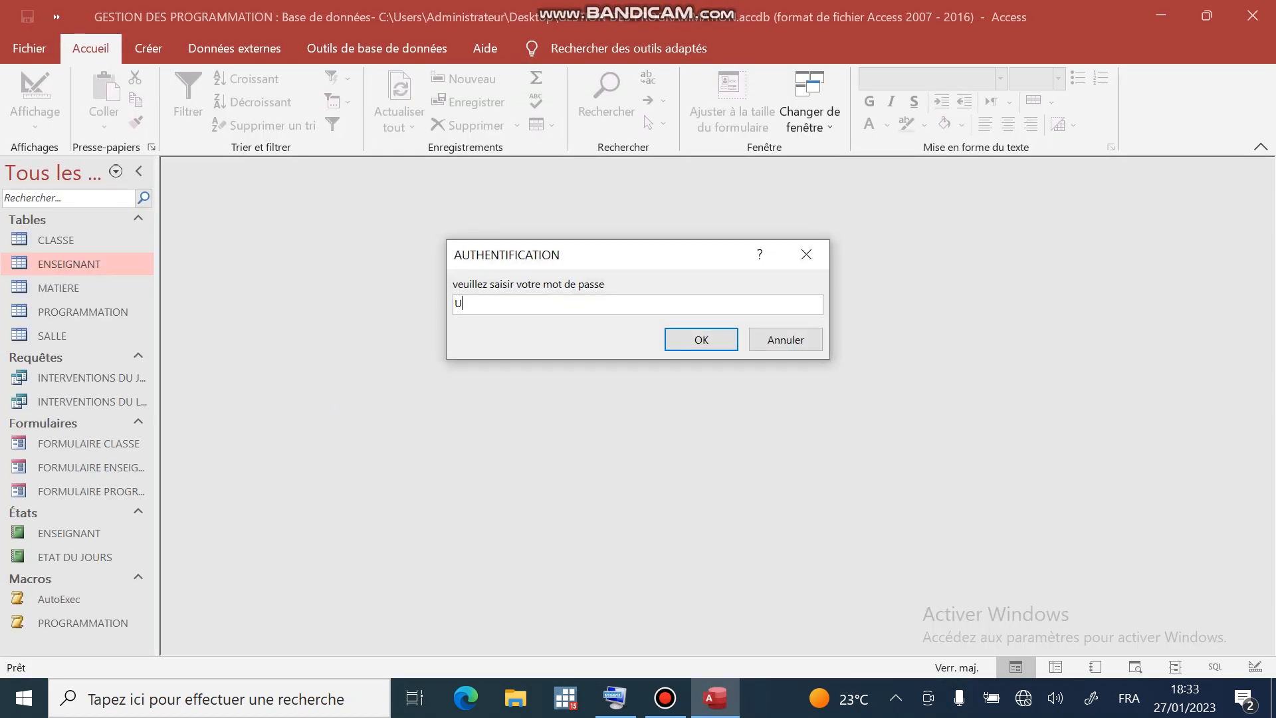
pyautogui.press('Return')
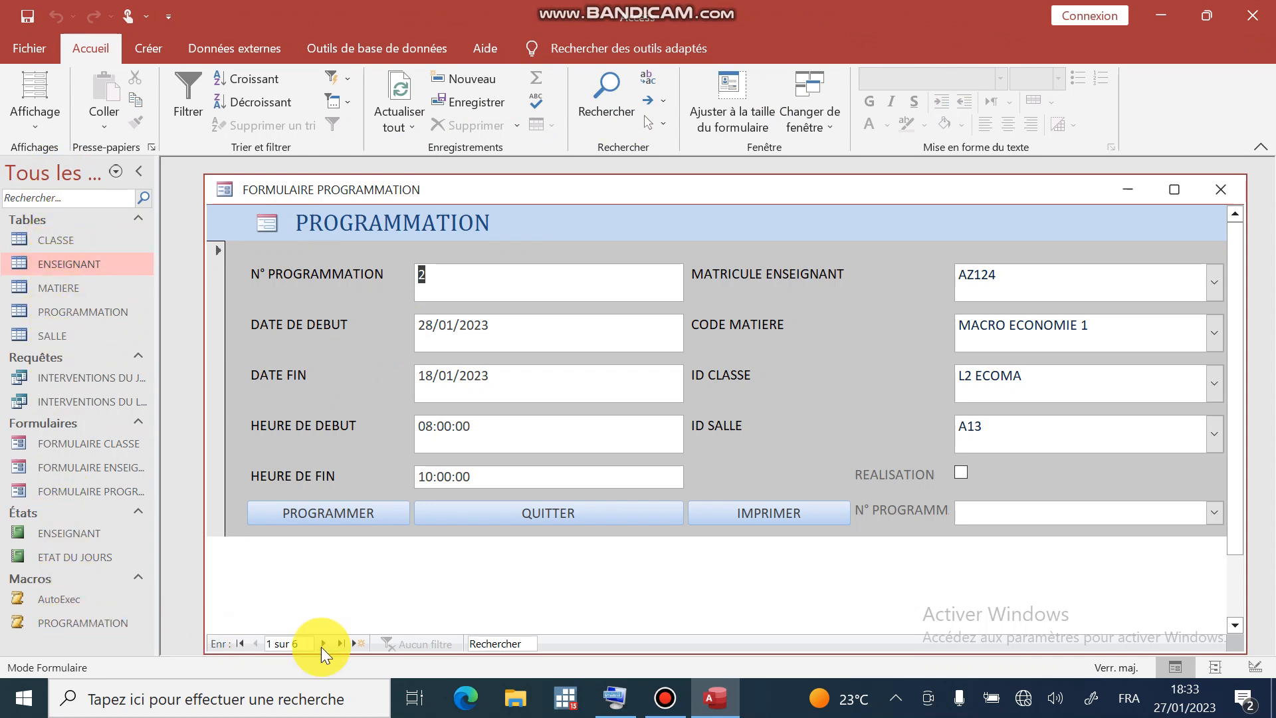
# - In current-database options, hide the status bar, disable layout view and datasheet design changes
pyautogui.click(31, 42)
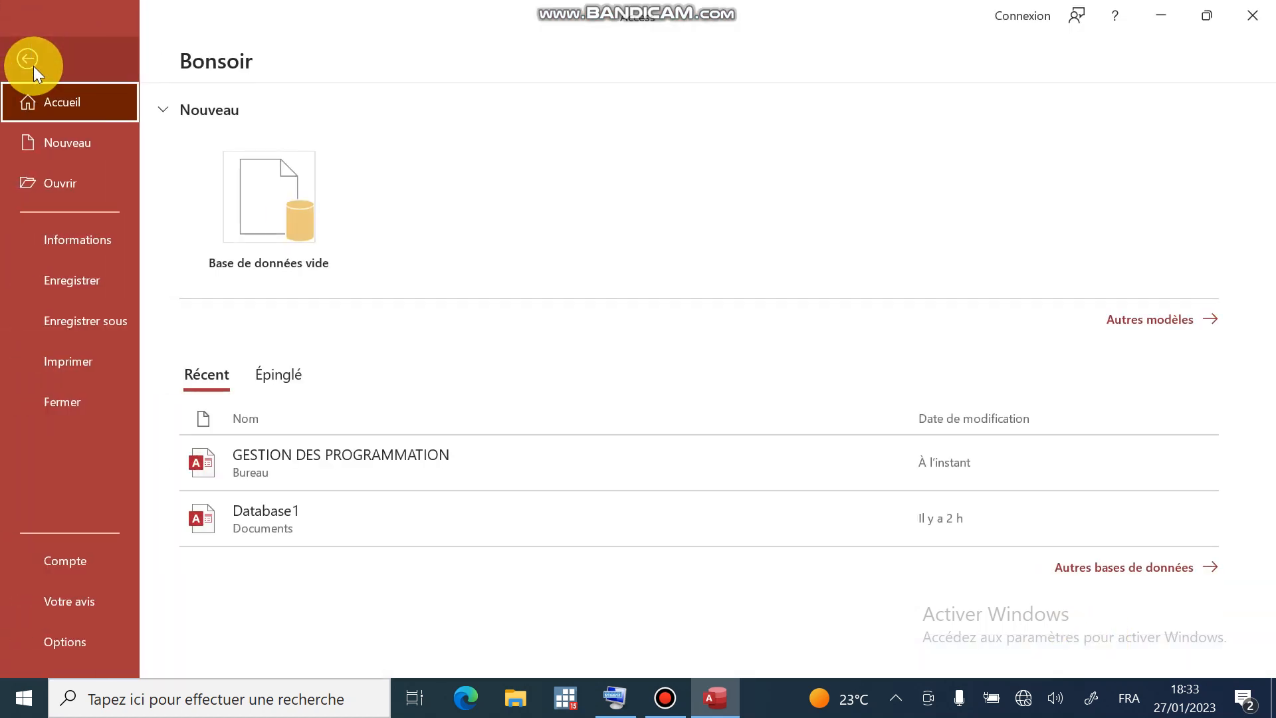
pyautogui.click(50, 649)
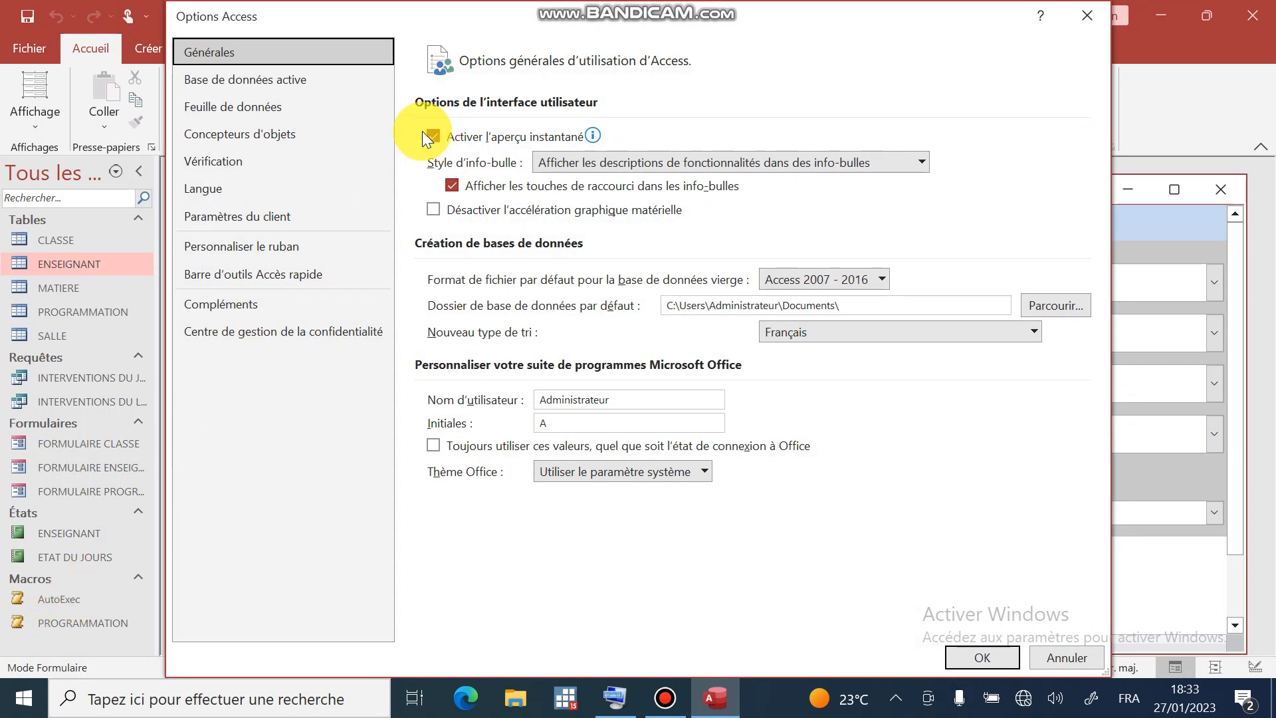
pyautogui.click(279, 79)
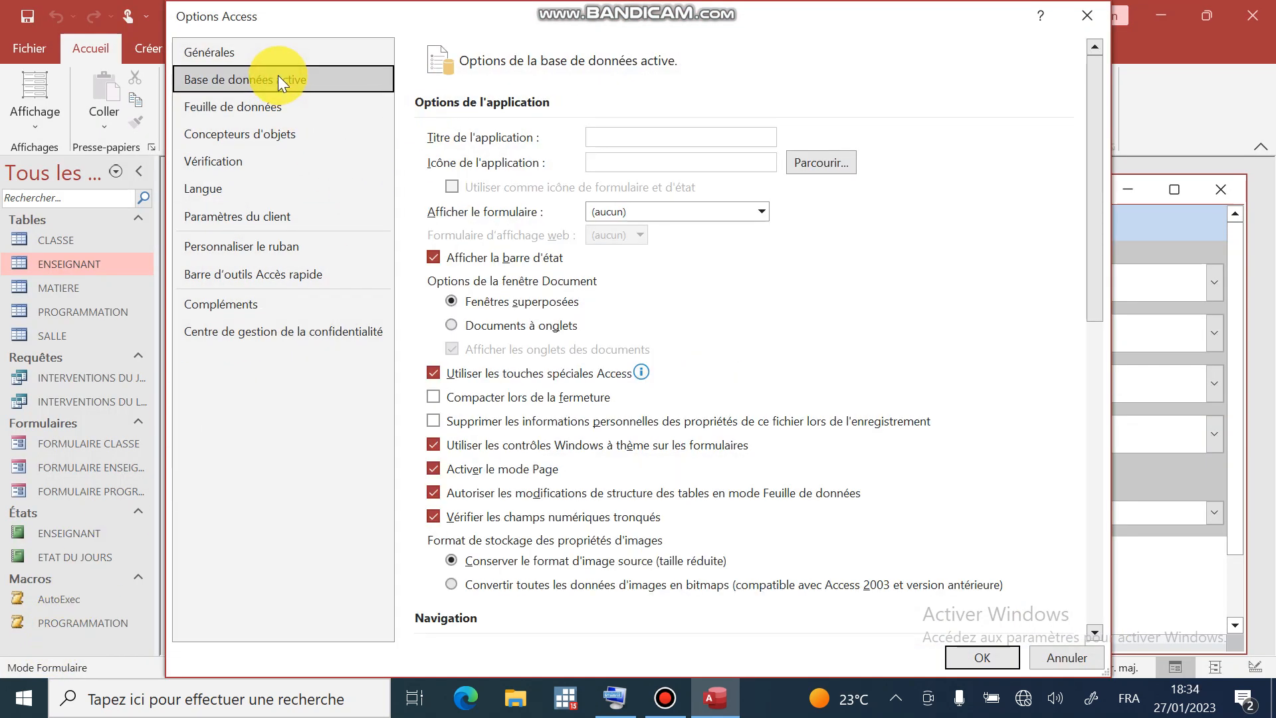
pyautogui.click(436, 259)
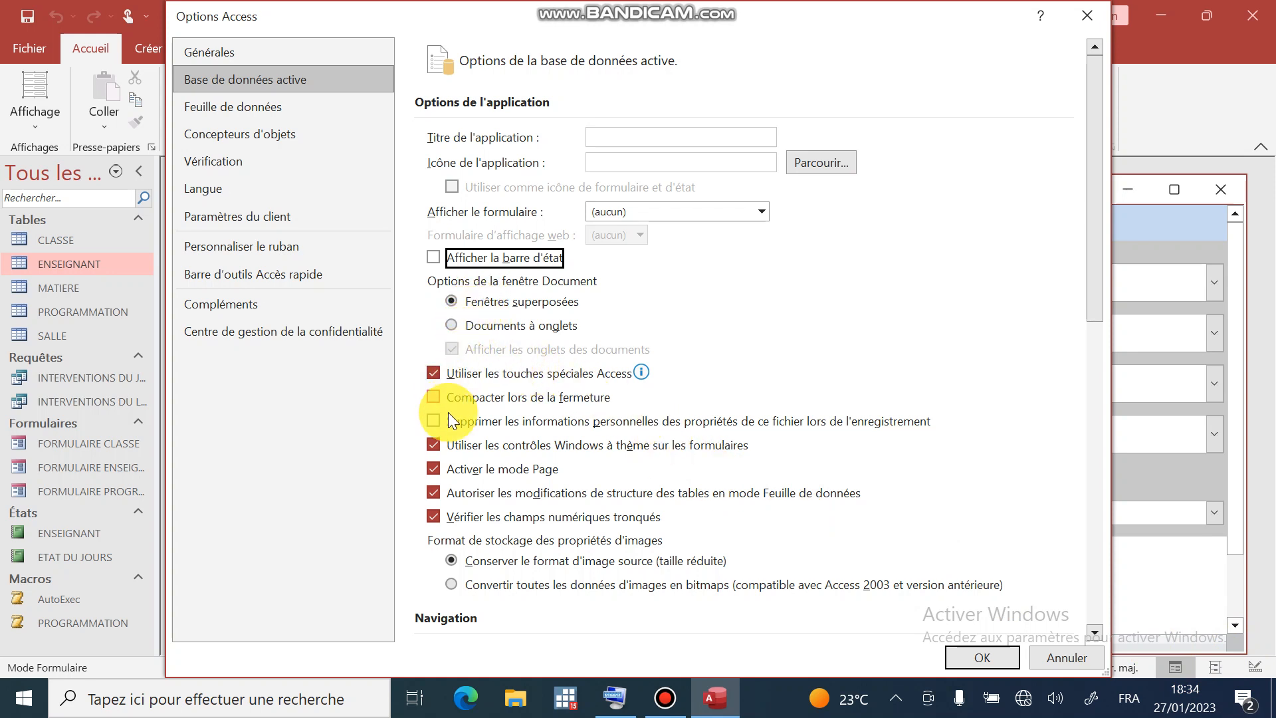
pyautogui.click(433, 467)
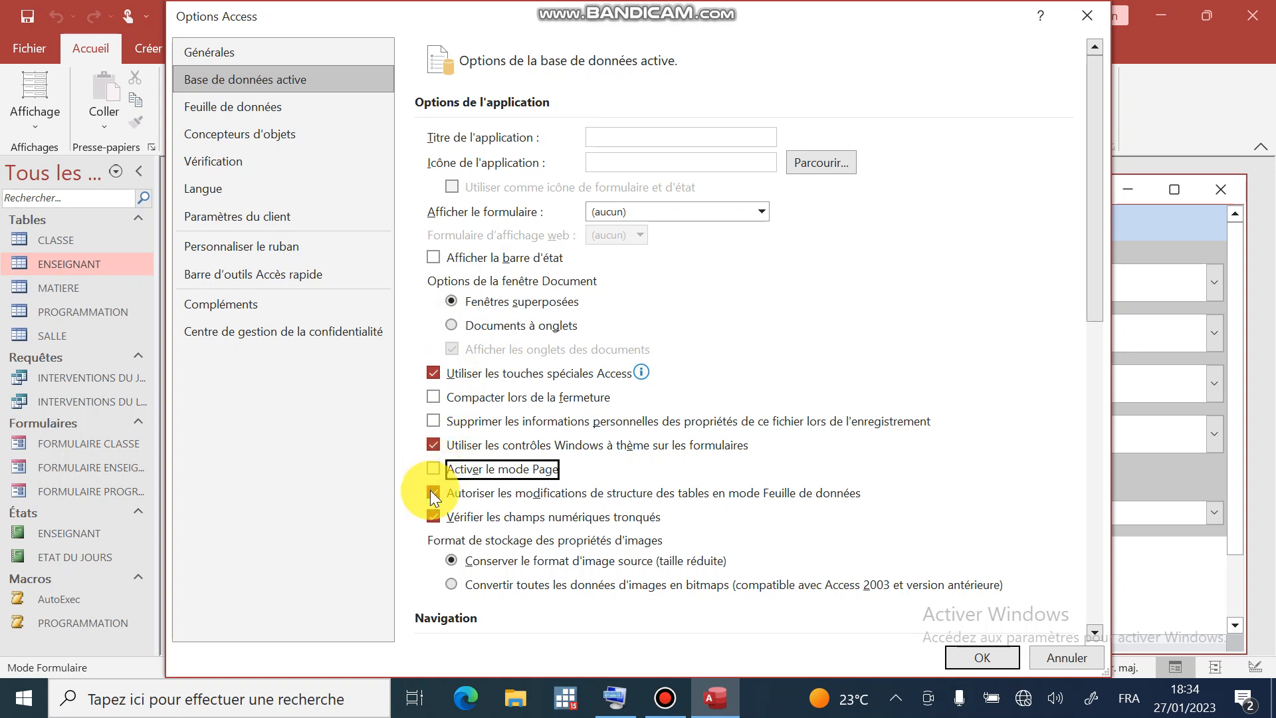
pyautogui.click(432, 495)
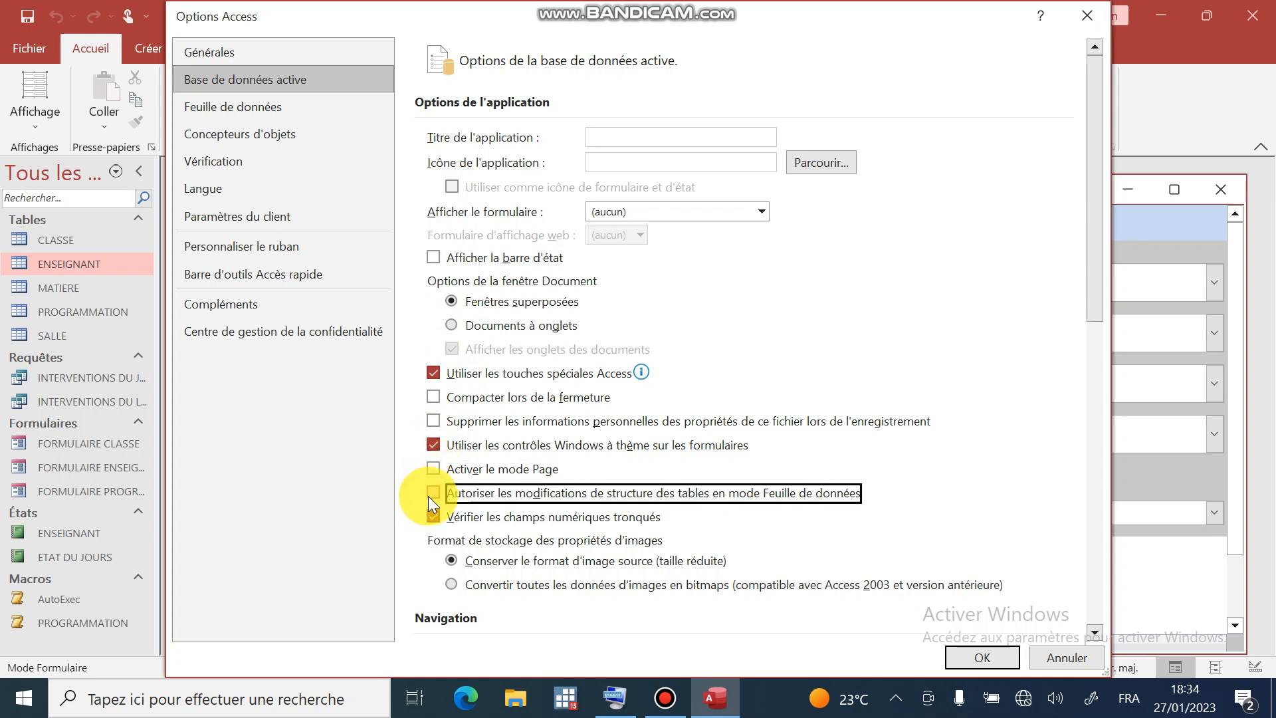
# - Hide the navigation pane, turn off full and shortcut menus, apply, and close Access
pyautogui.scroll(-3, 638, 577)
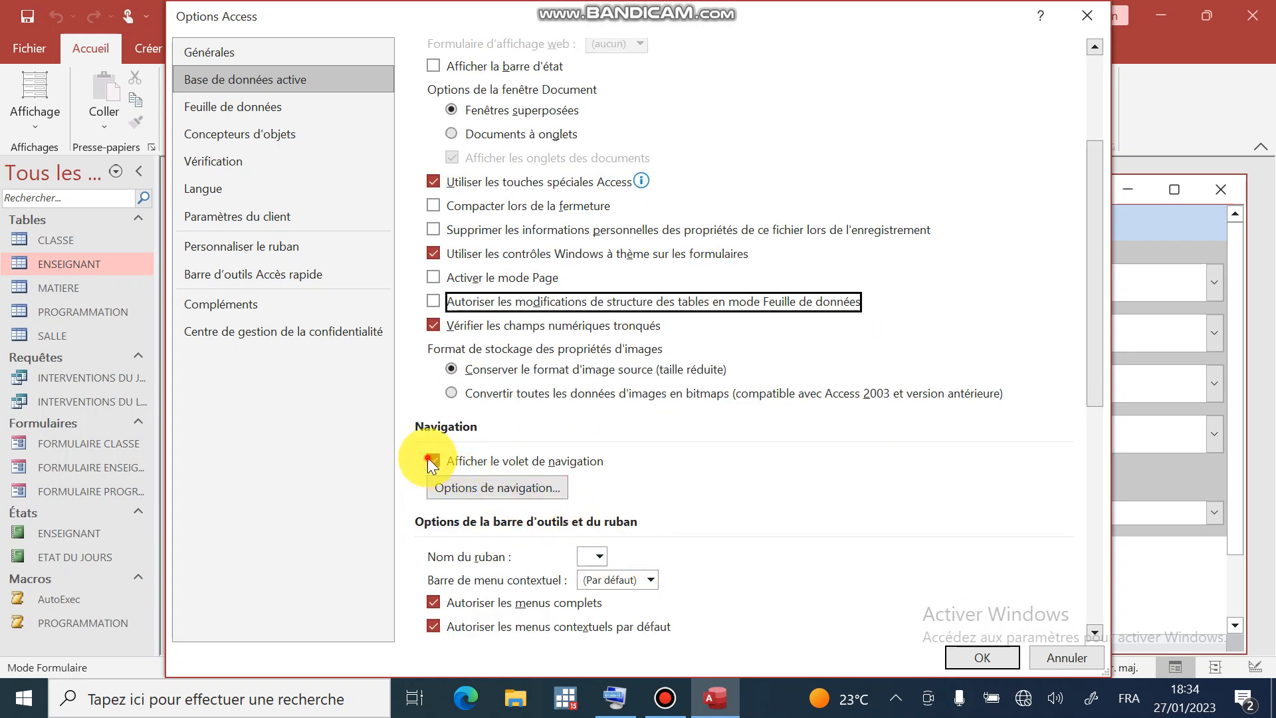
pyautogui.click(431, 459)
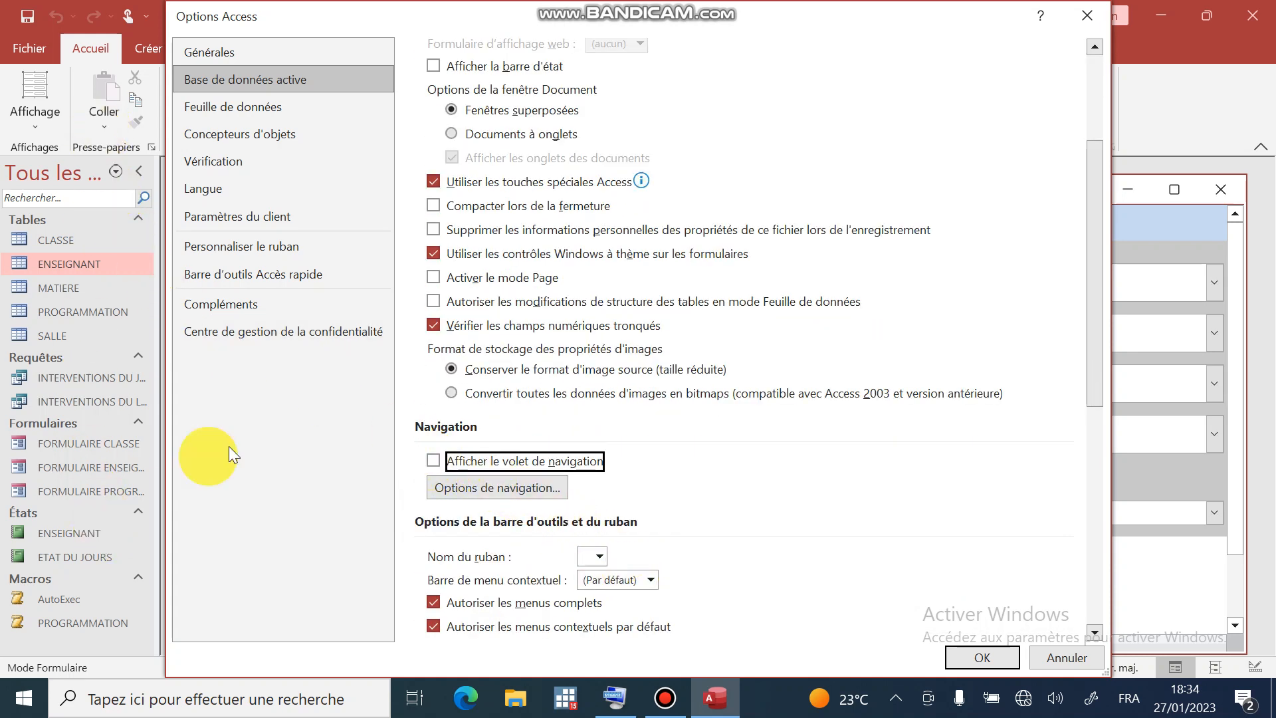
pyautogui.scroll(-1, 551, 419)
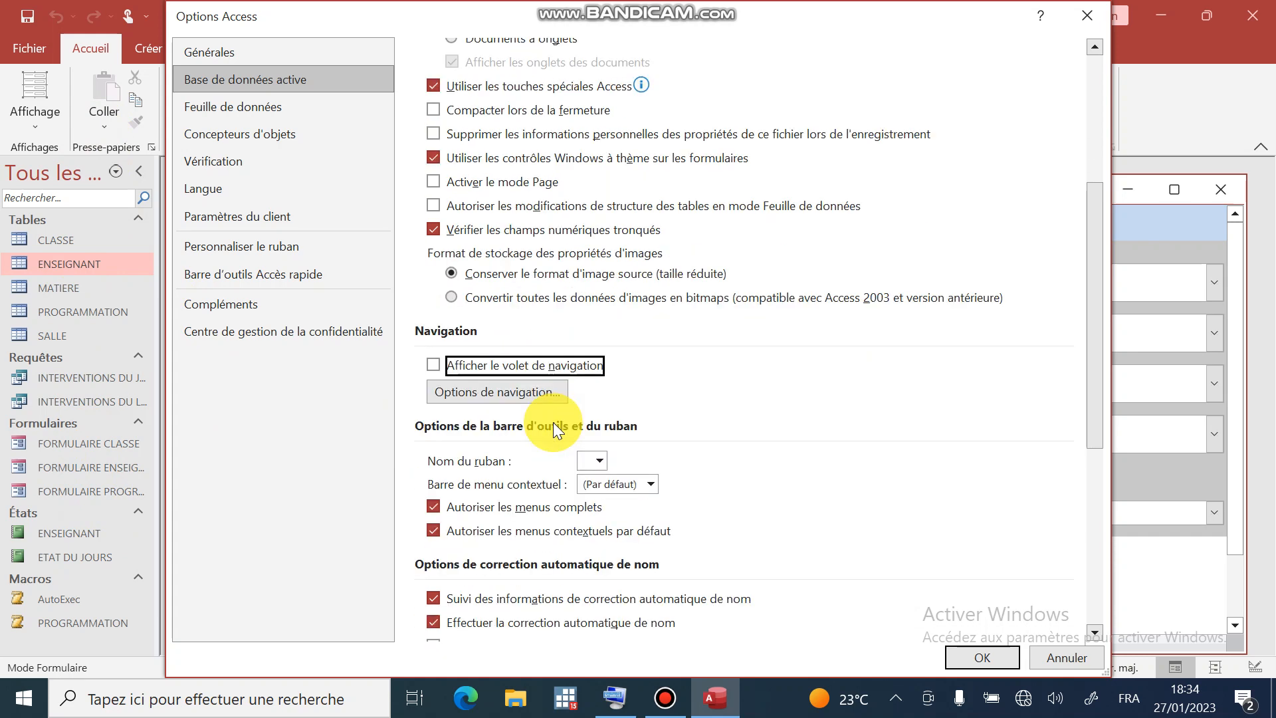
pyautogui.click(433, 508)
pyautogui.click(434, 531)
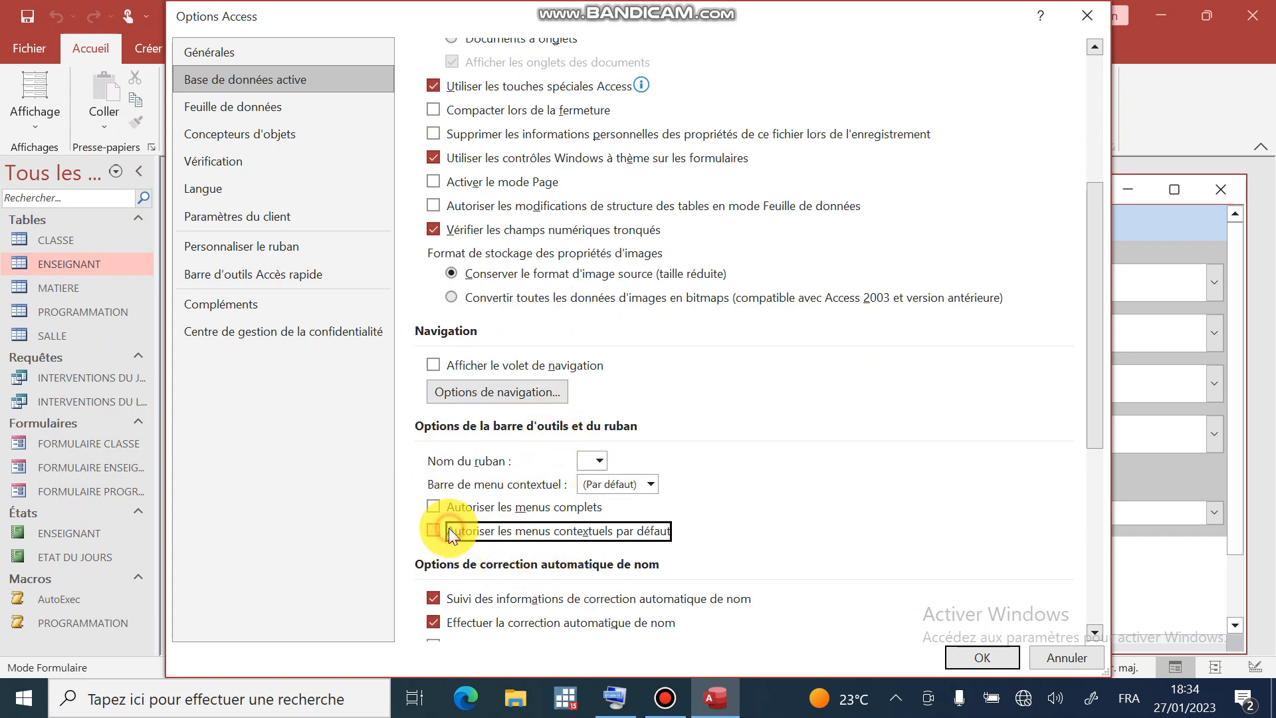
pyautogui.scroll(-3, 662, 564)
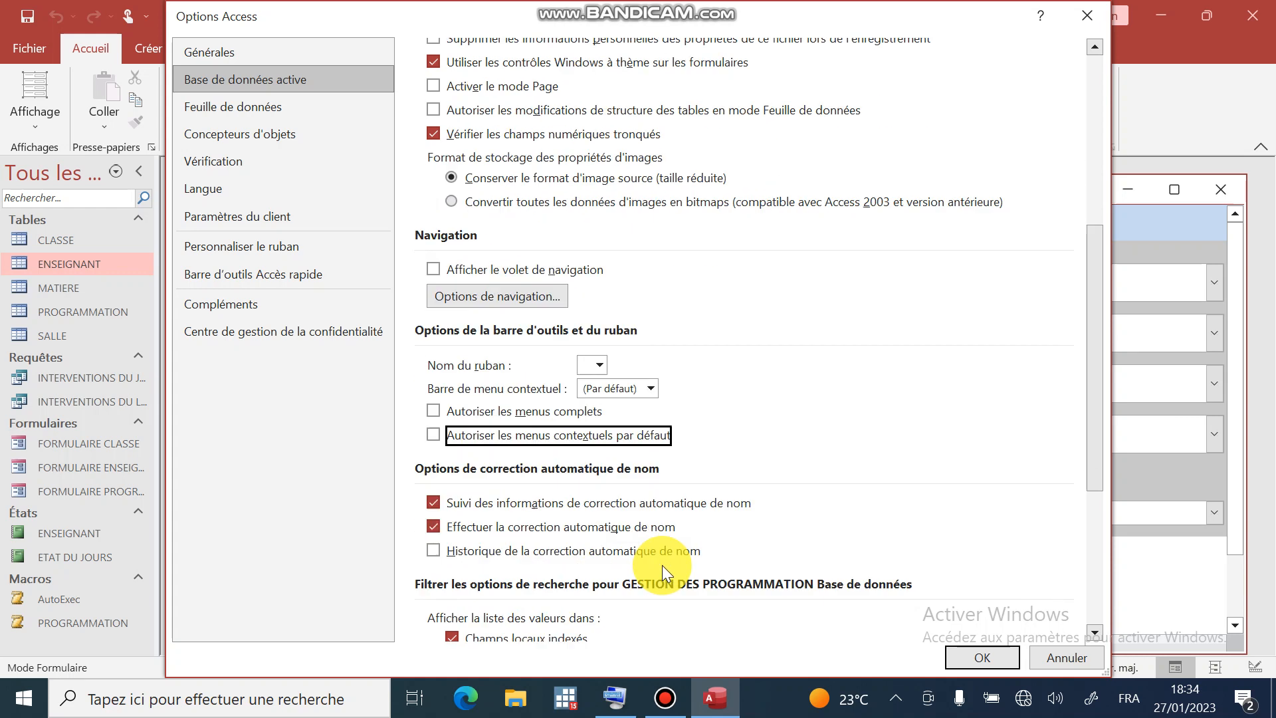
pyautogui.scroll(-2, 660, 499)
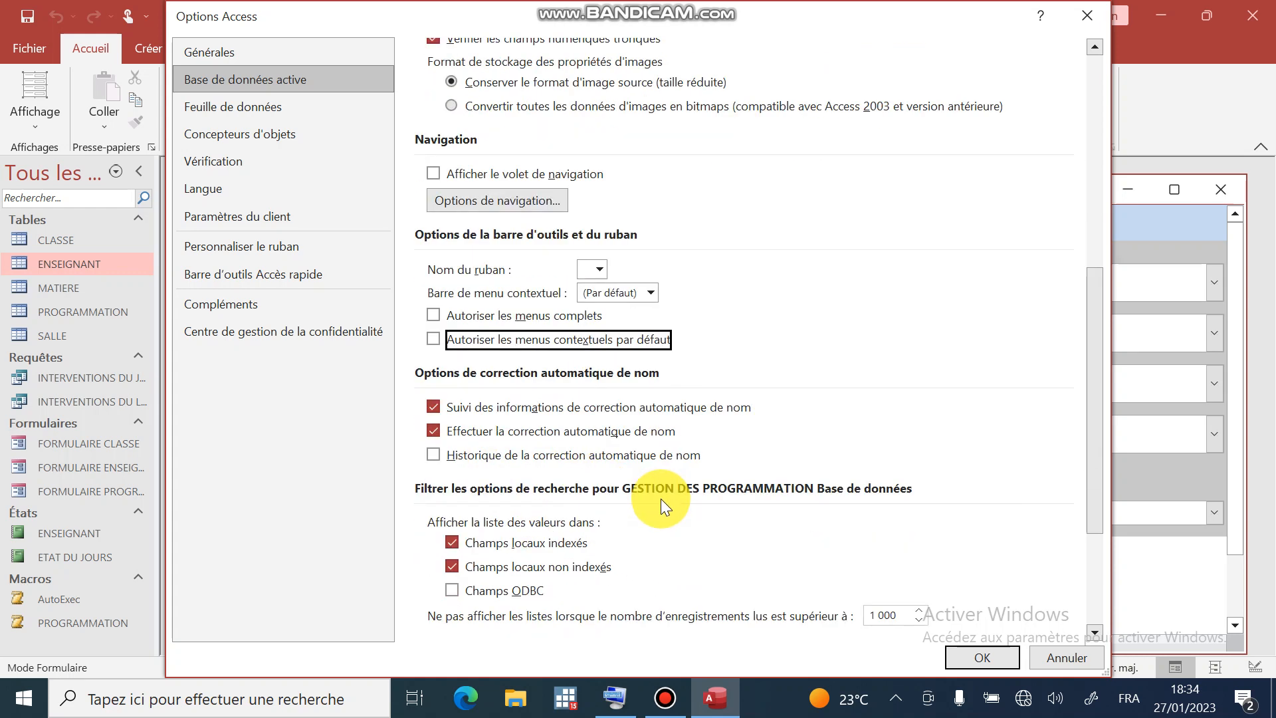
pyautogui.scroll(-3, 654, 524)
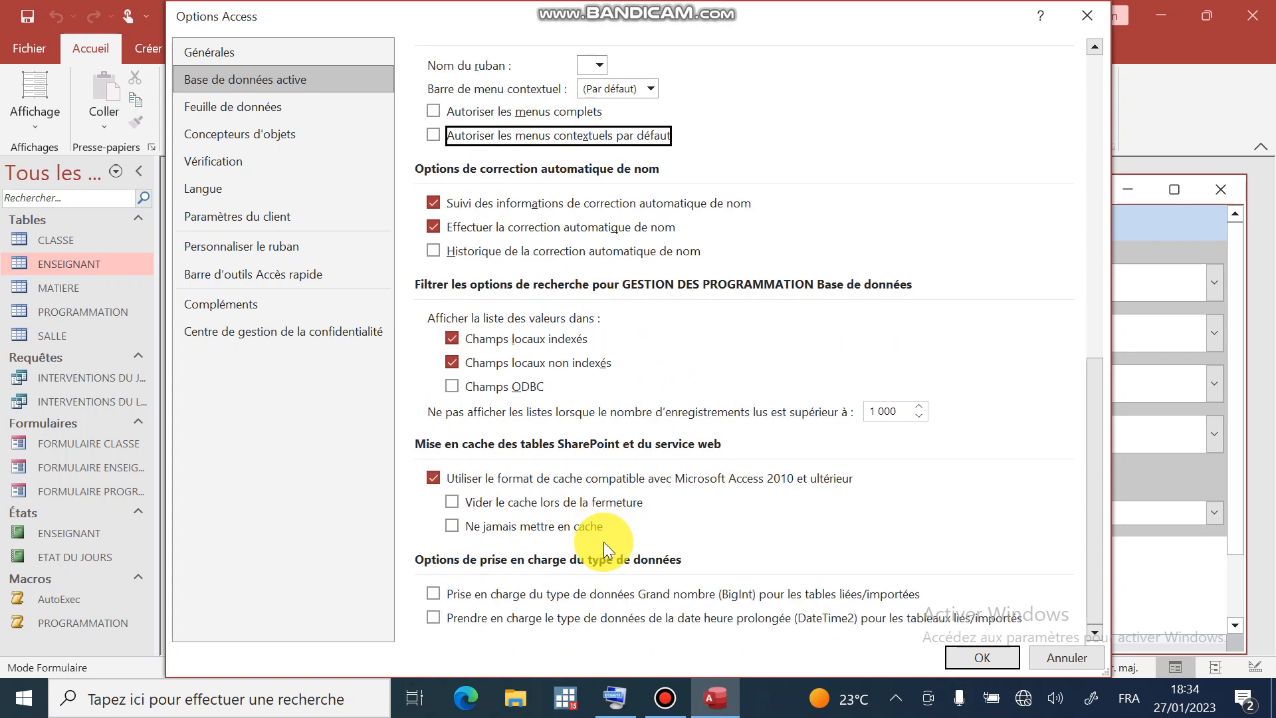
pyautogui.click(981, 658)
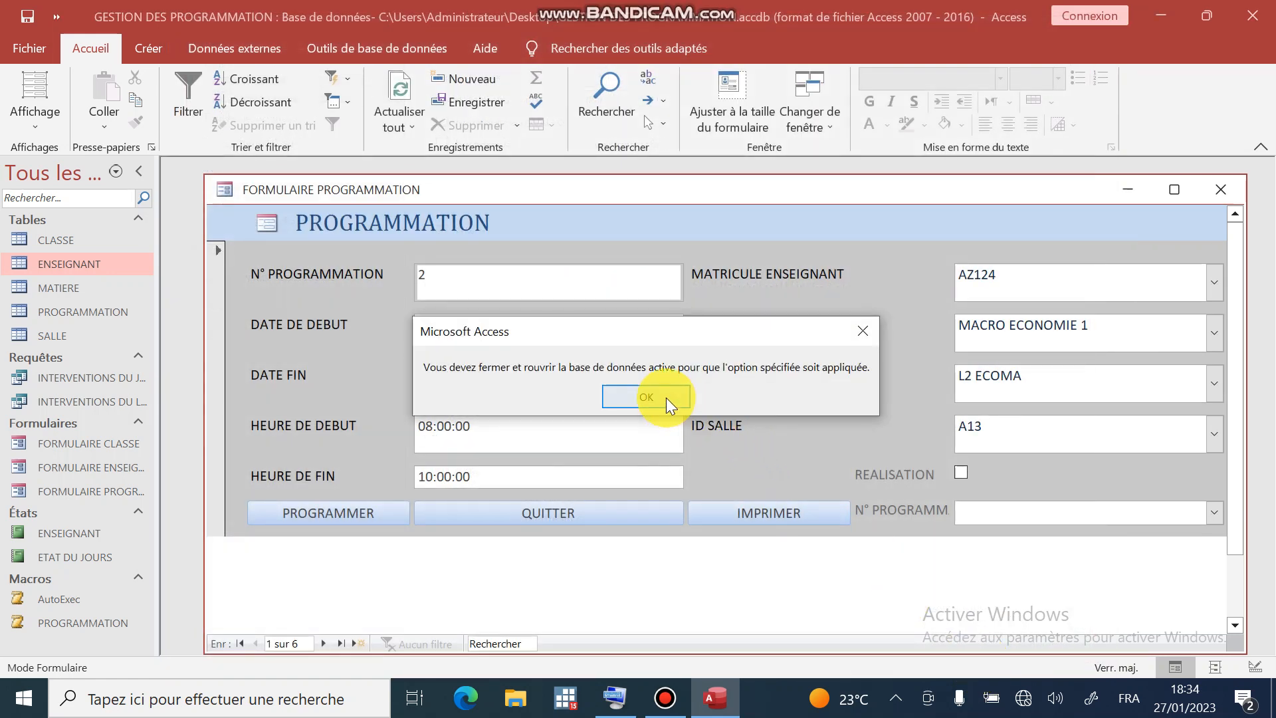
pyautogui.click(646, 397)
pyautogui.click(1253, 16)
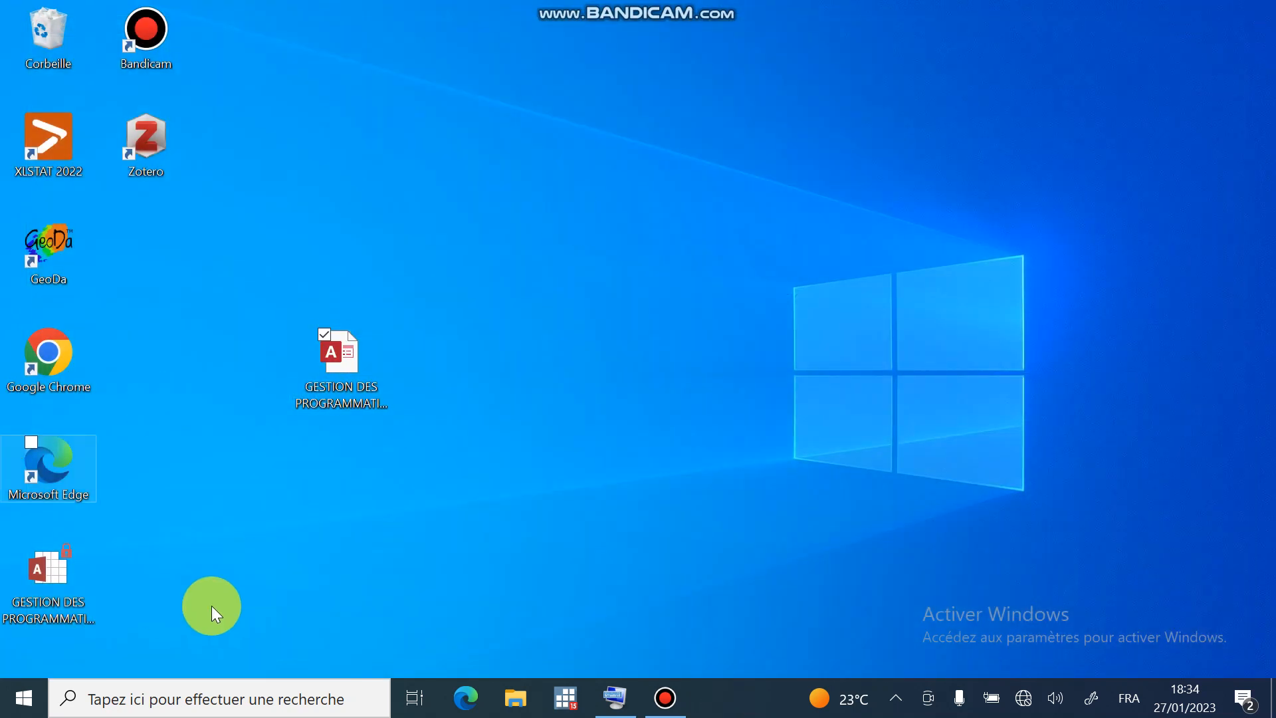
pyautogui.doubleClick(316, 381)
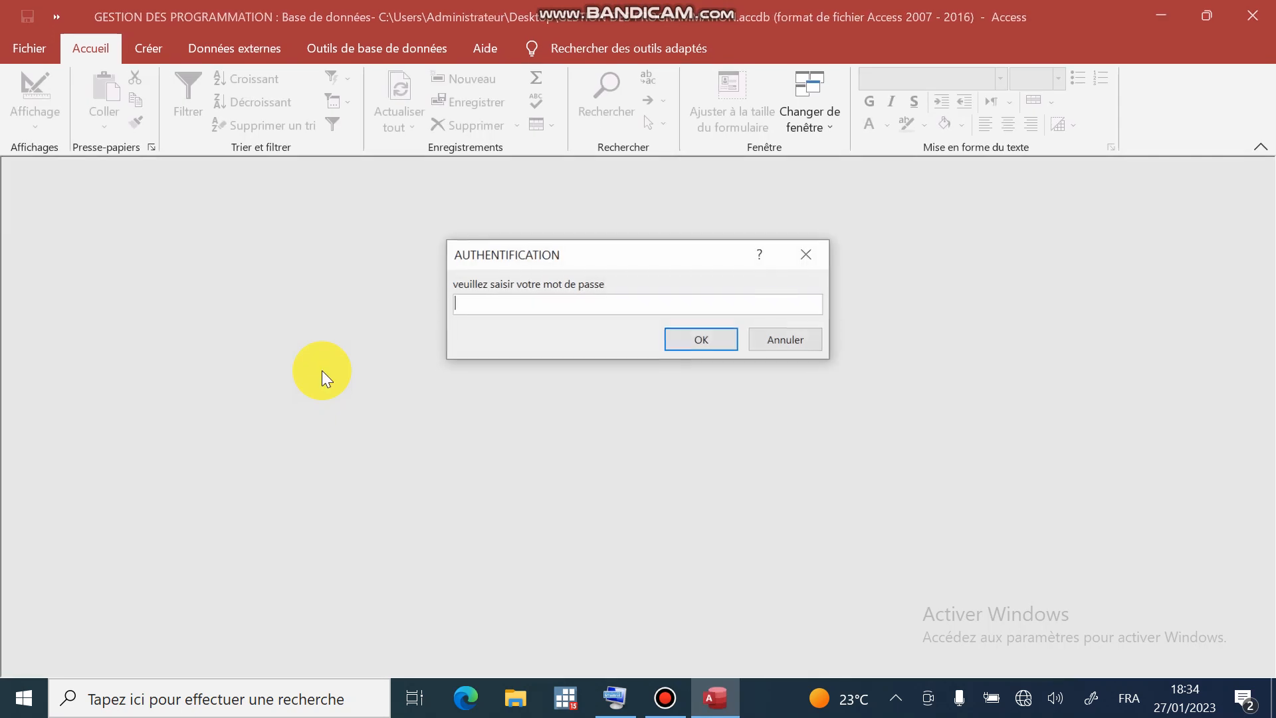
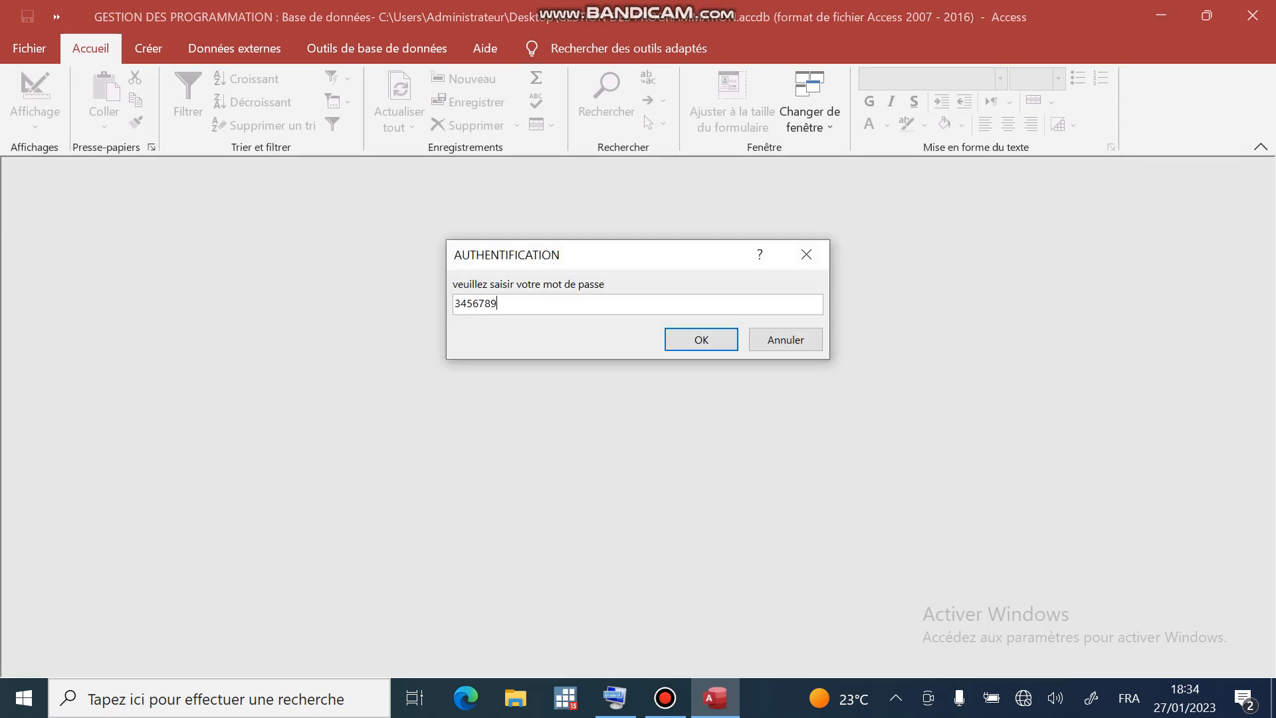
pyautogui.press('Return')
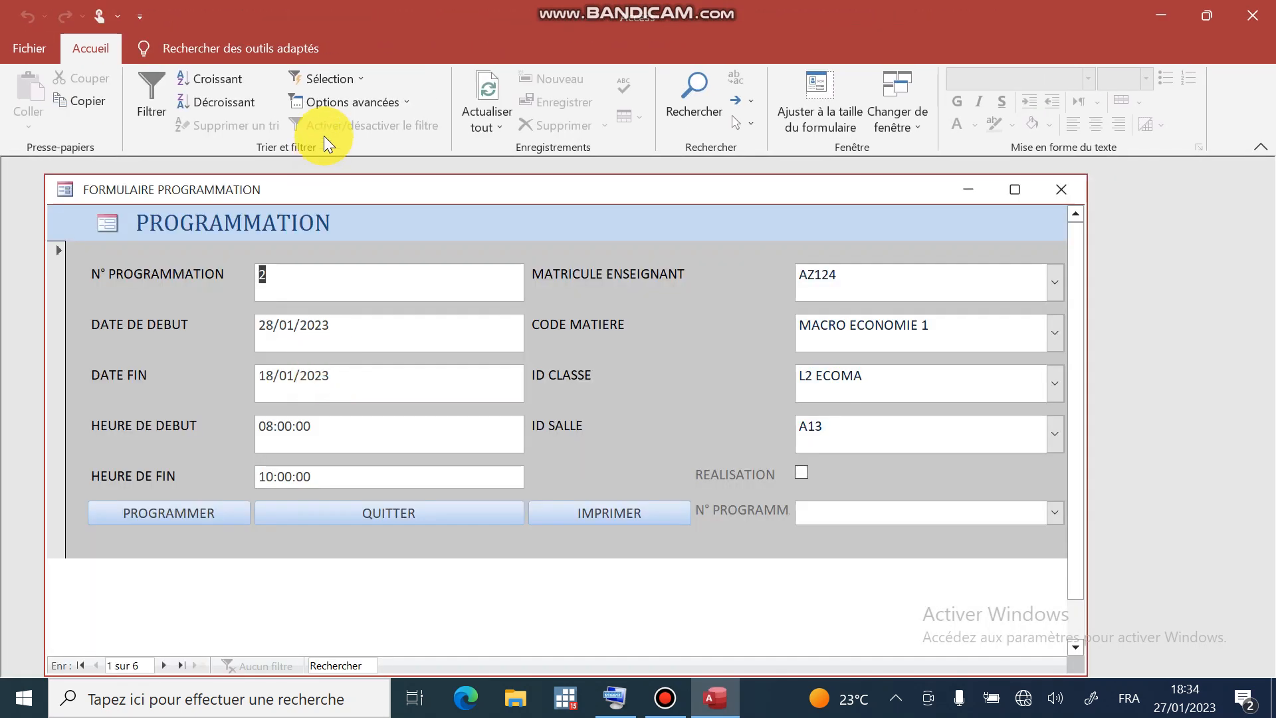
pyautogui.moveTo(374, 184); pyautogui.dragTo(514, 161)
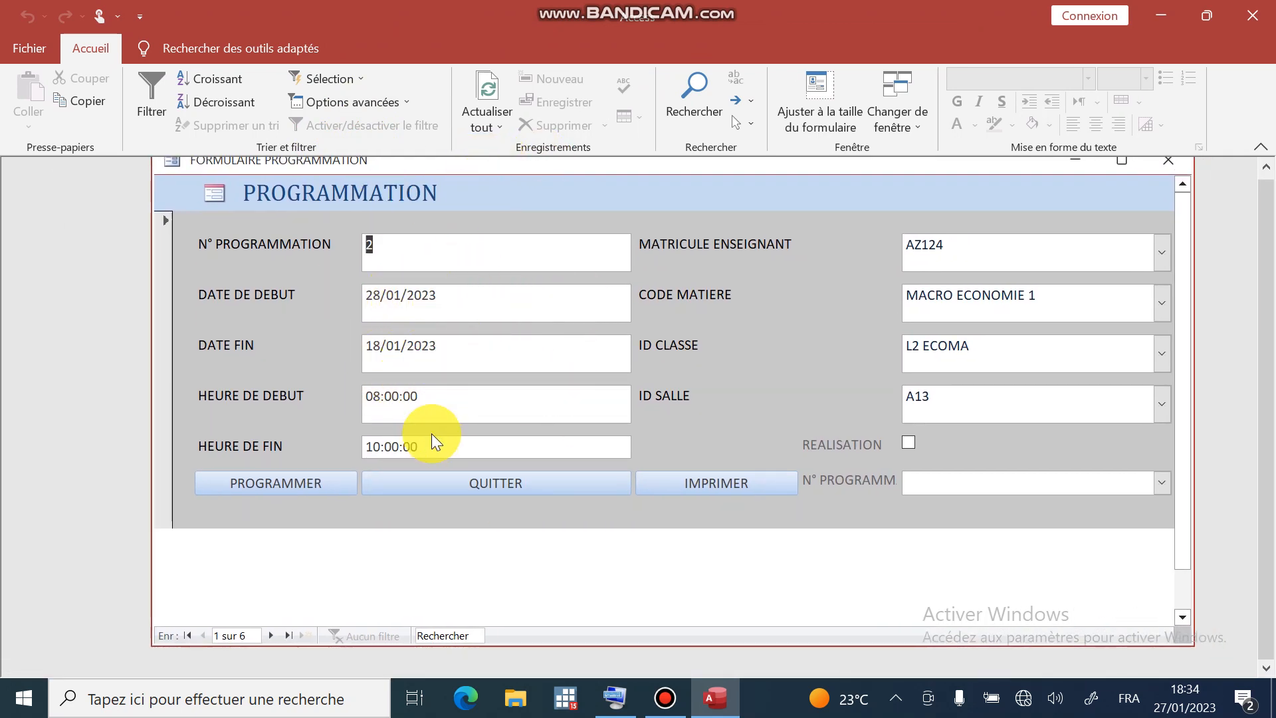
pyautogui.click(436, 268)
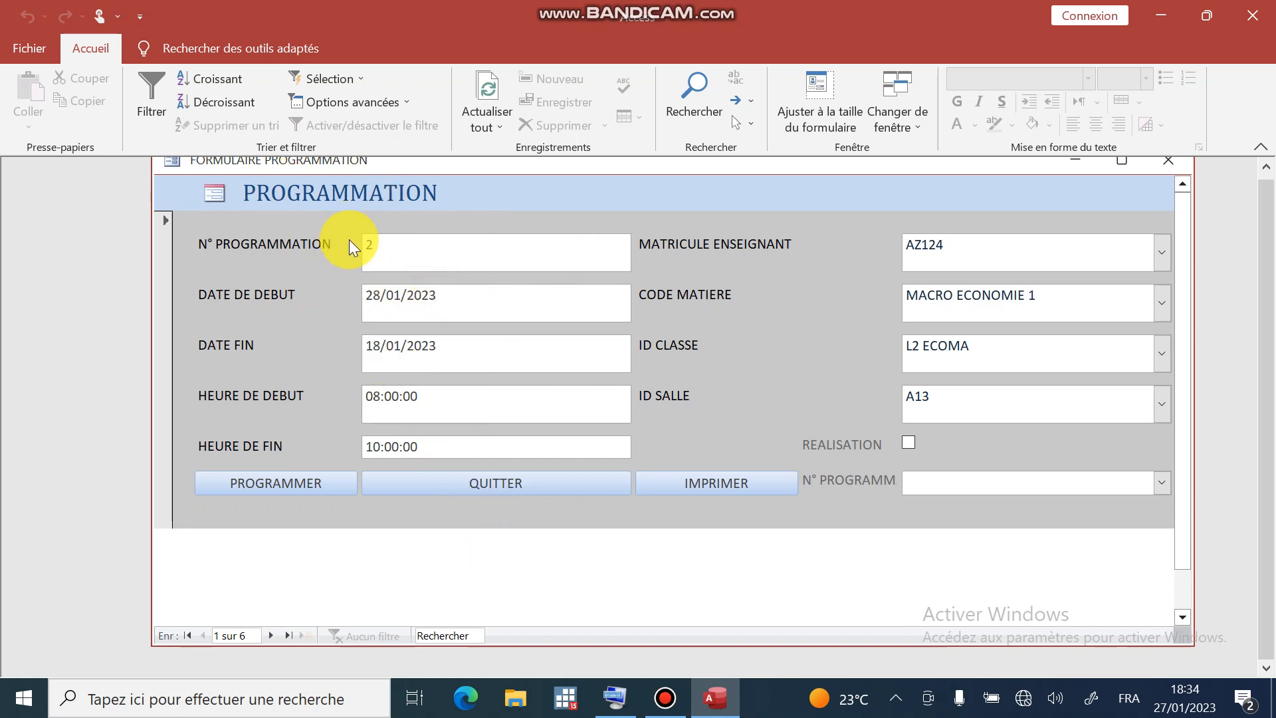
pyautogui.click(465, 290)
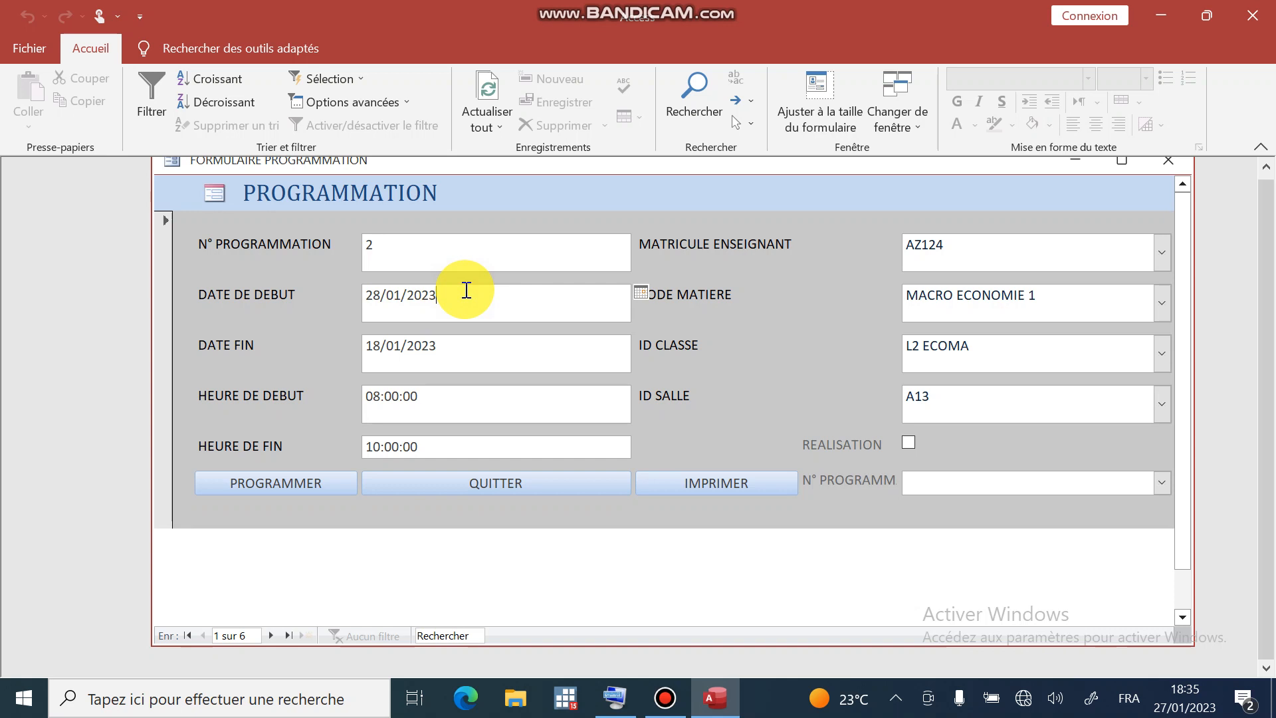
pyautogui.moveTo(547, 160); pyautogui.dragTo(522, 223)
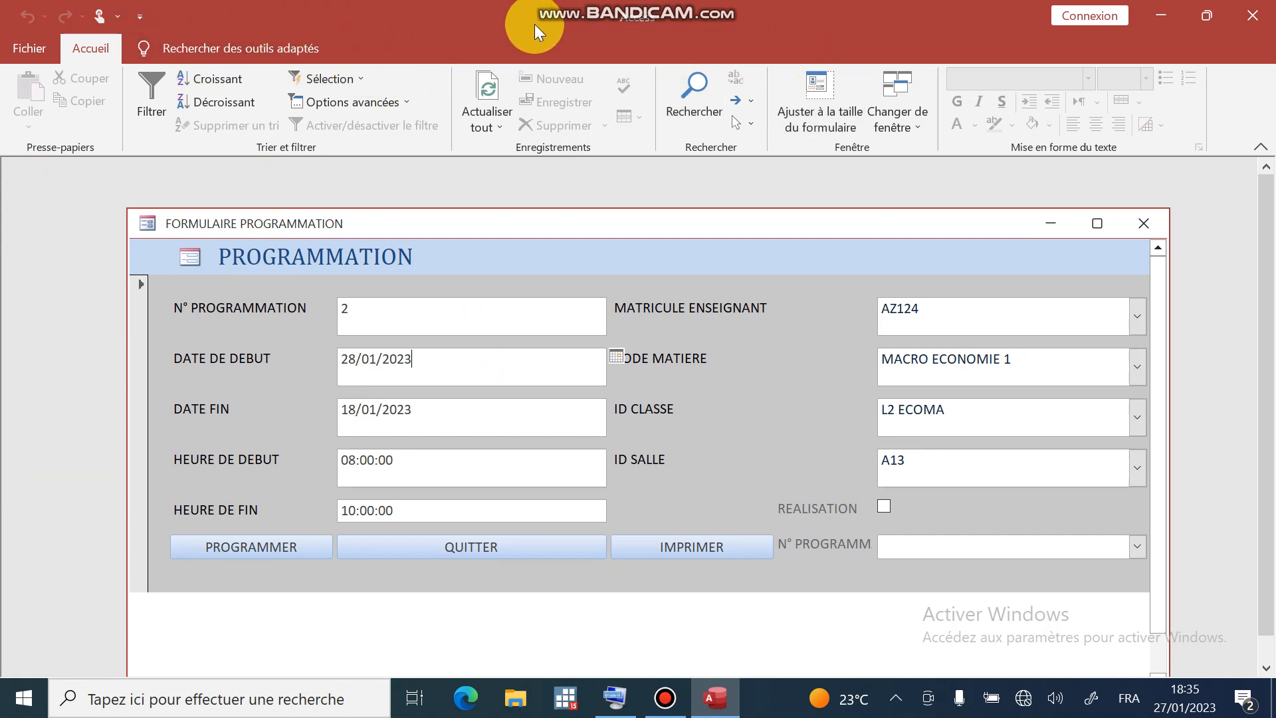
pyautogui.click(1249, 14)
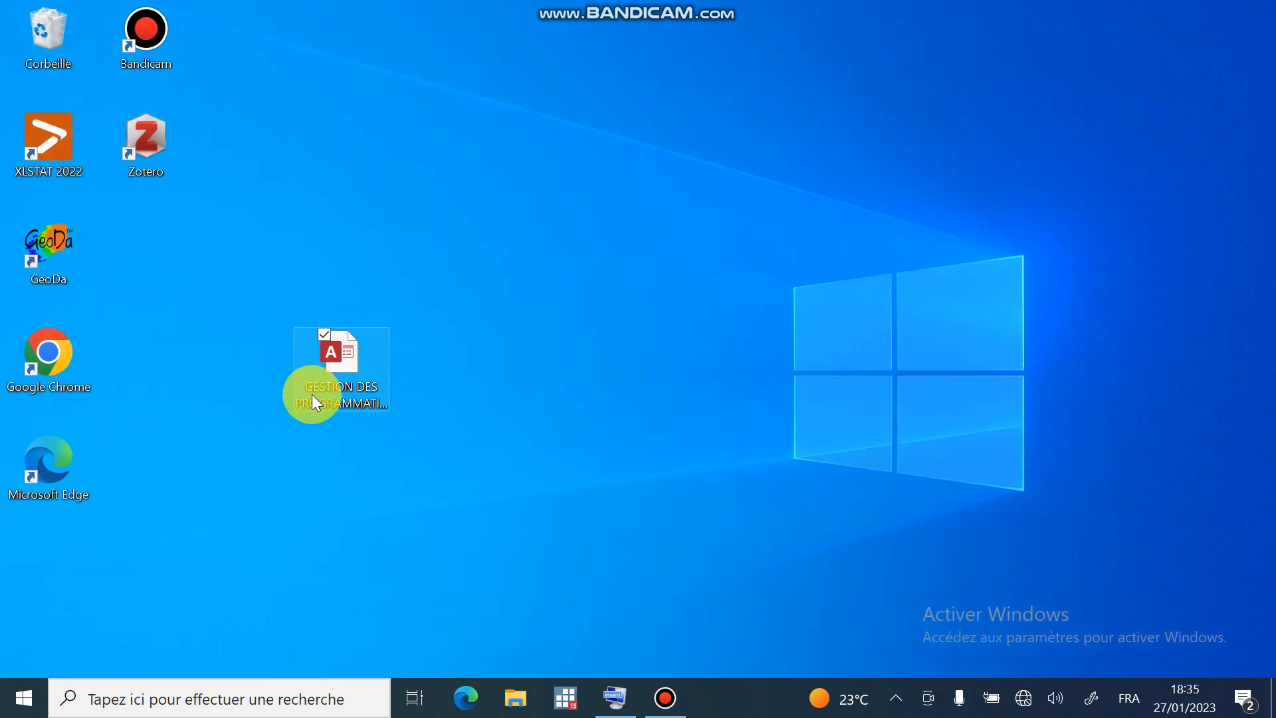
pyautogui.doubleClick(336, 367)
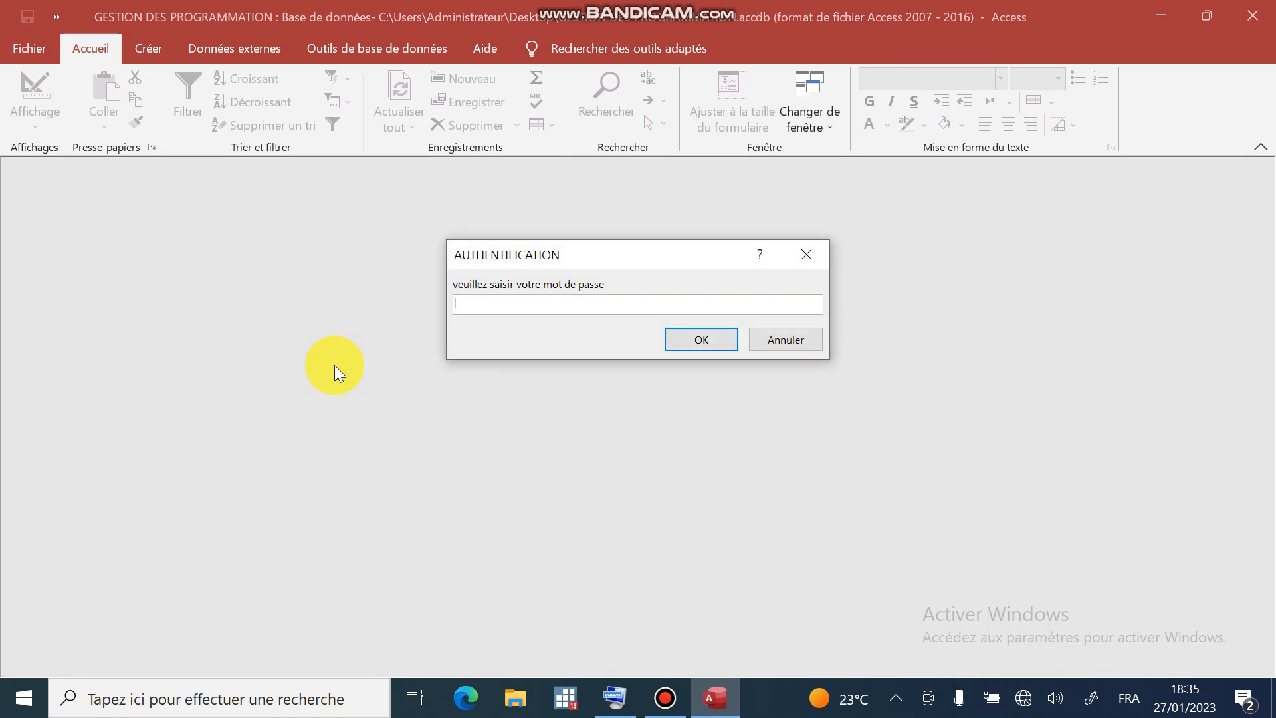
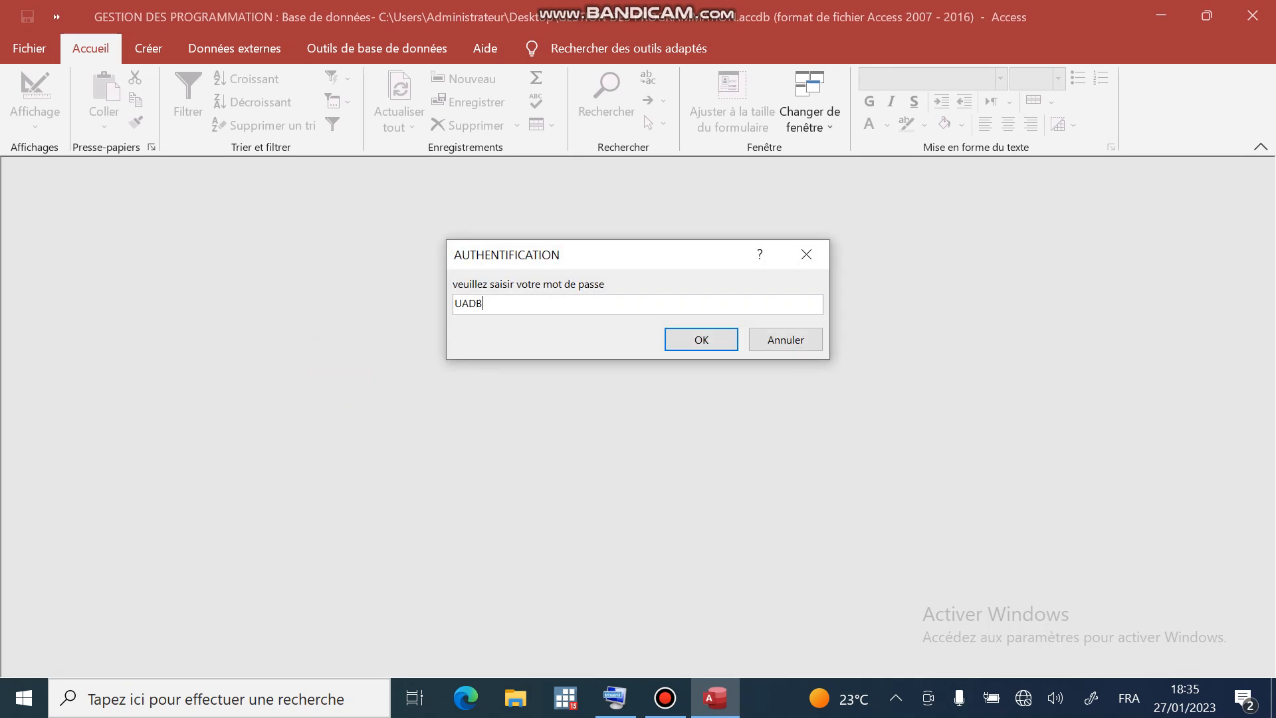
pyautogui.press('Return')
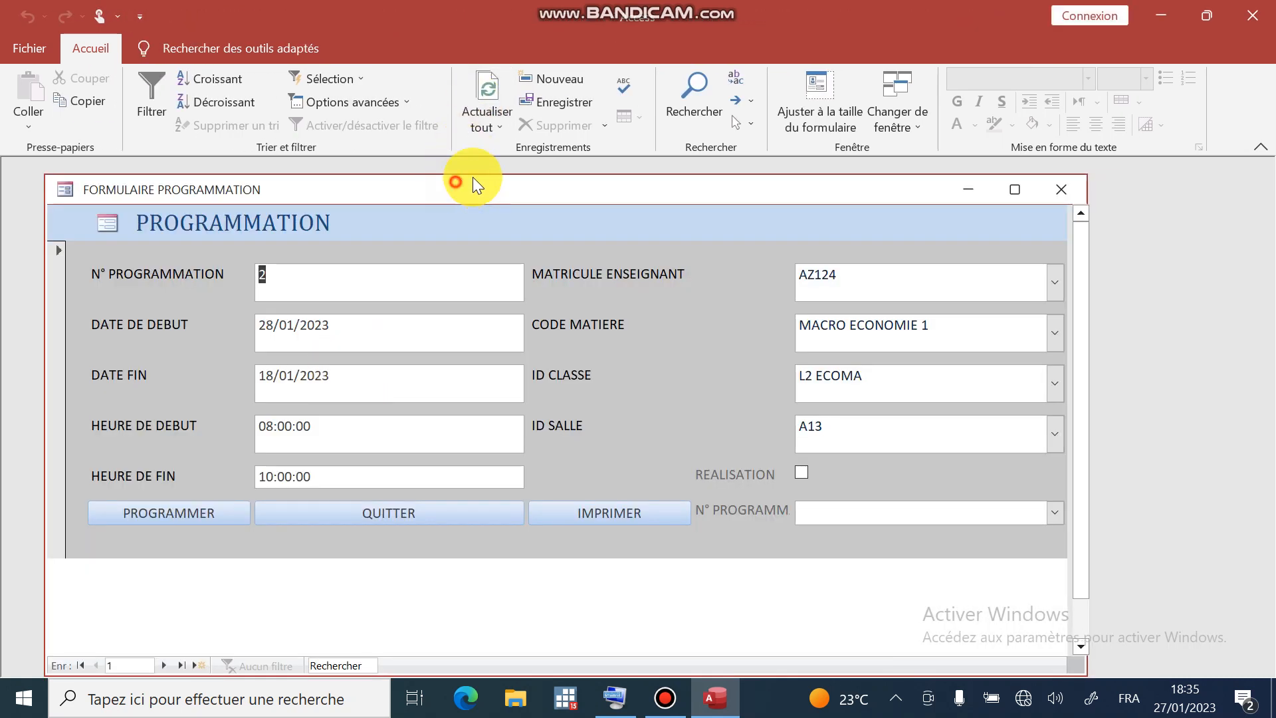
pyautogui.moveTo(473, 180); pyautogui.dragTo(535, 157)
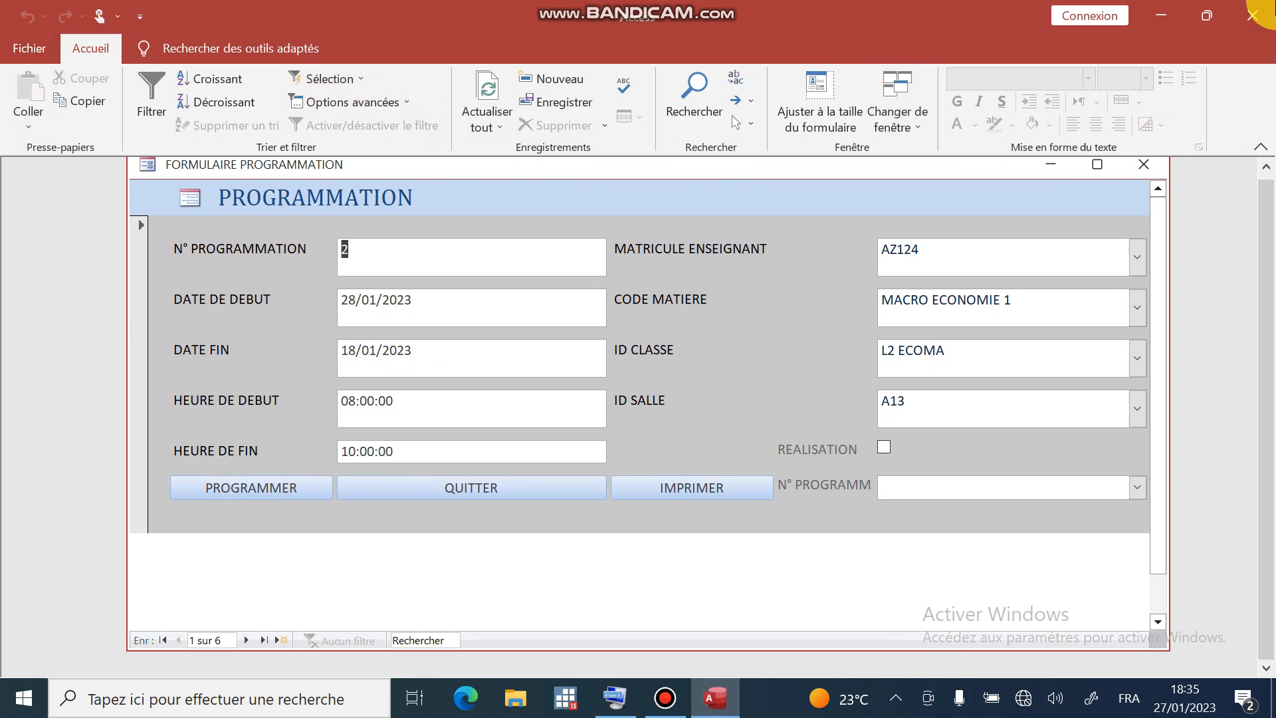
pyautogui.click(1253, 14)
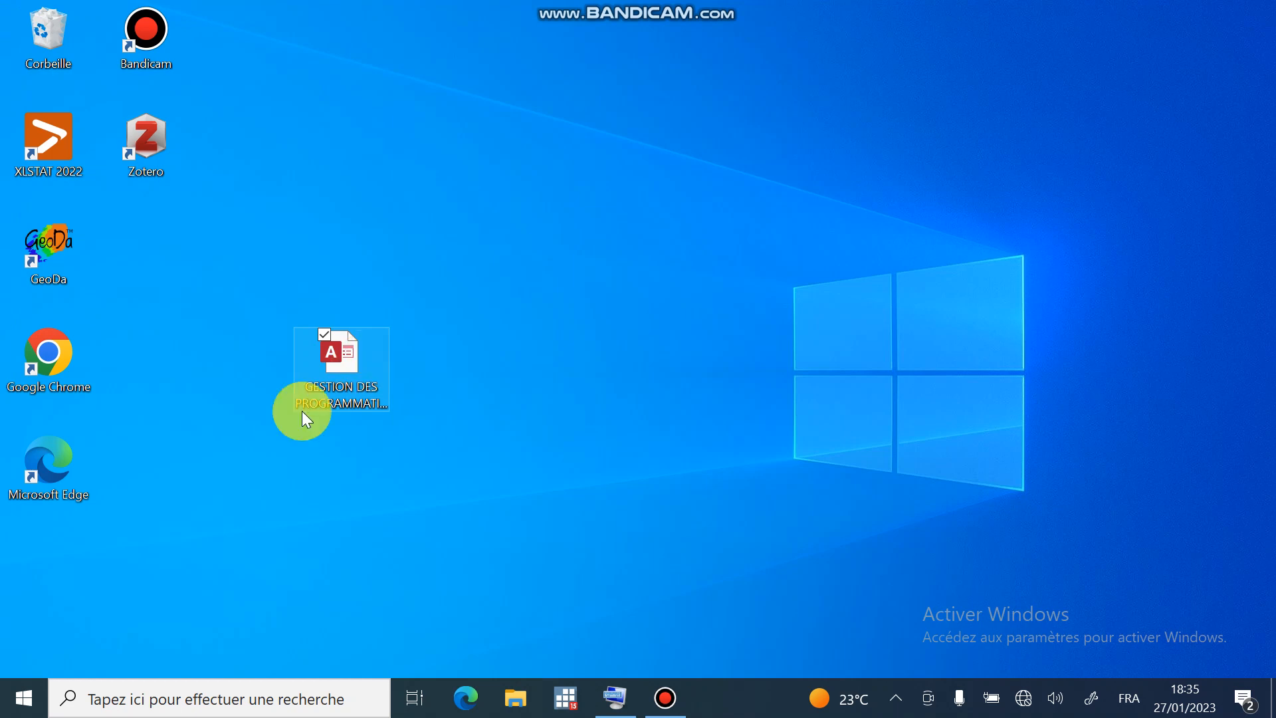
pyautogui.click(349, 347)
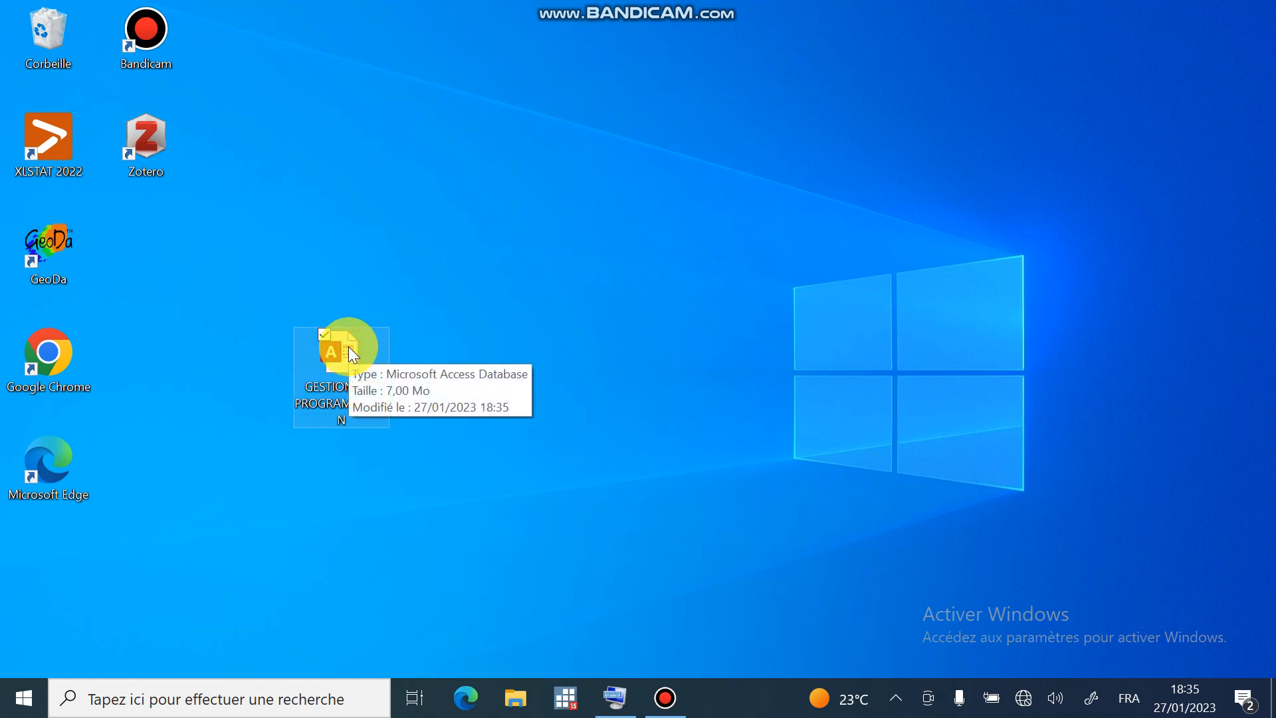
pyautogui.doubleClick(348, 346)
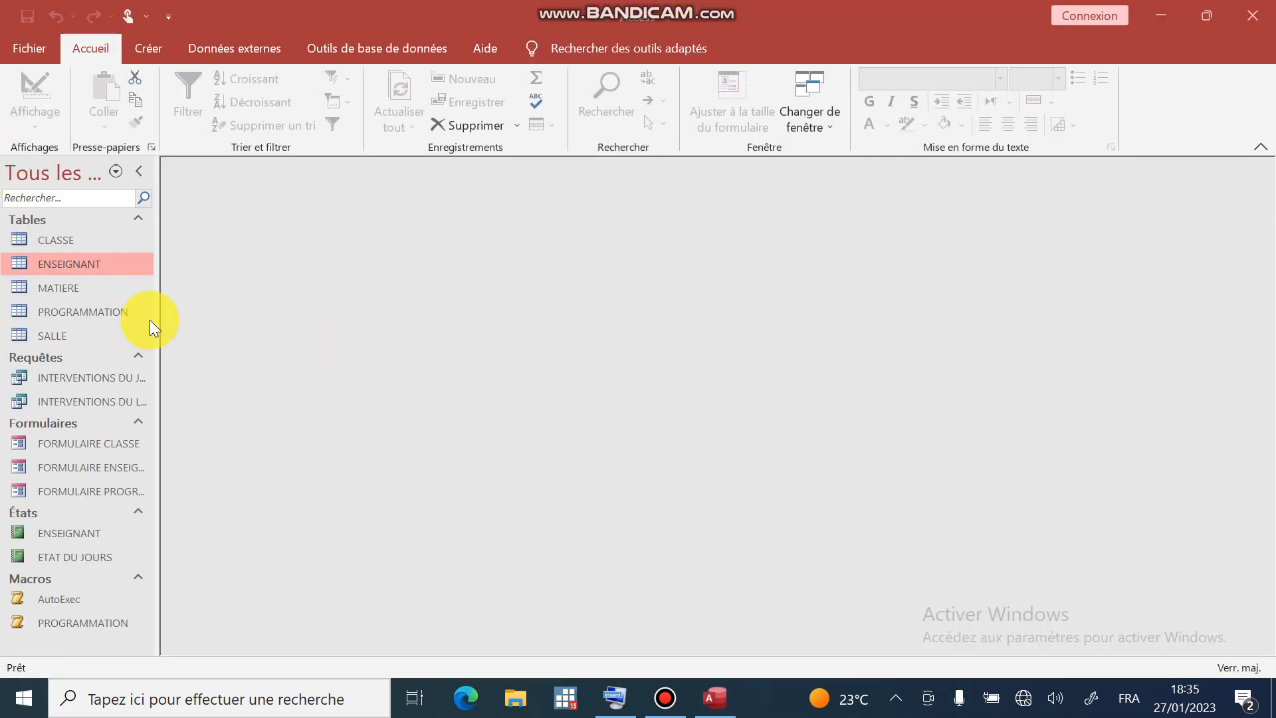
pyautogui.click(1252, 15)
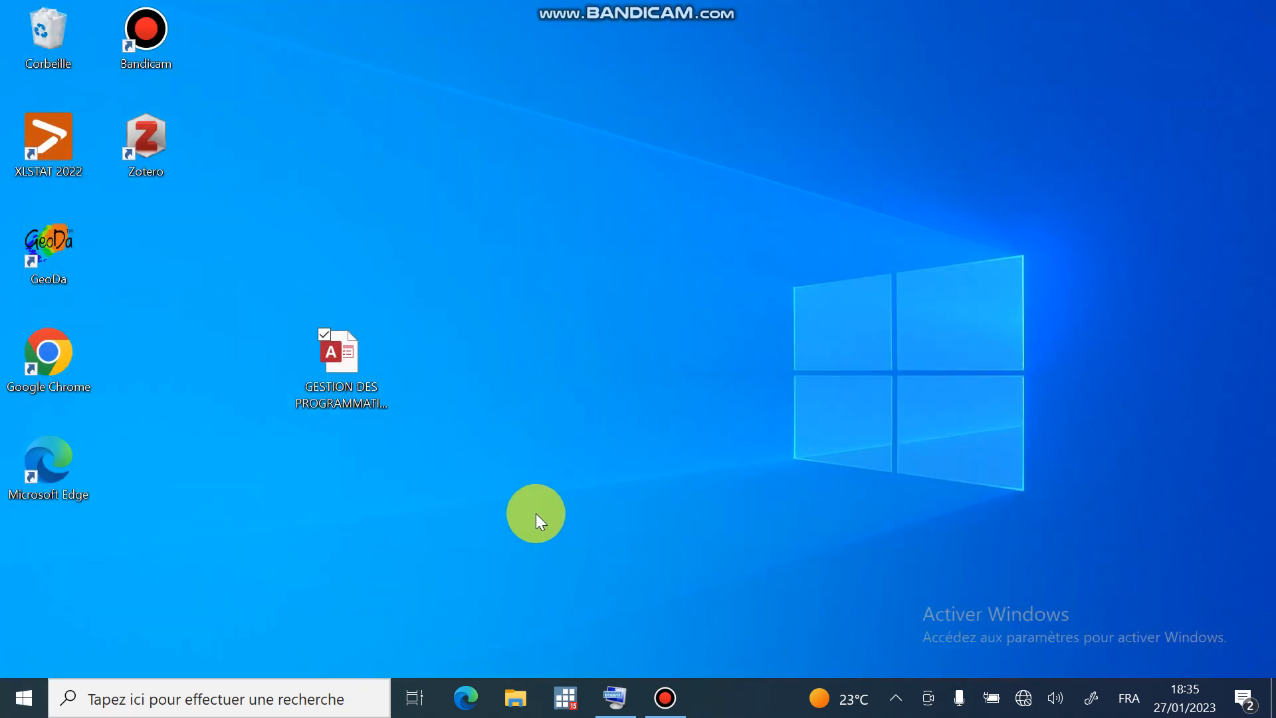